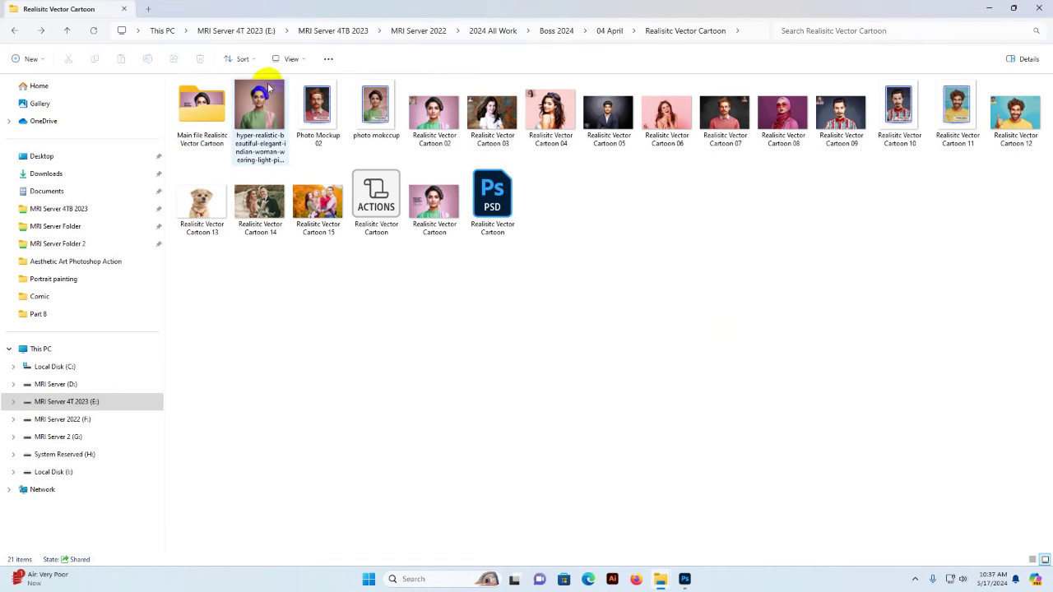
- Open the original woman portrait photo and examine it along with the Photo Mockup 02 and photo mokccup images
{"action": "left_click", "coordinate": [268, 109]}
{"action": "double_click", "coordinate": [270, 109]}
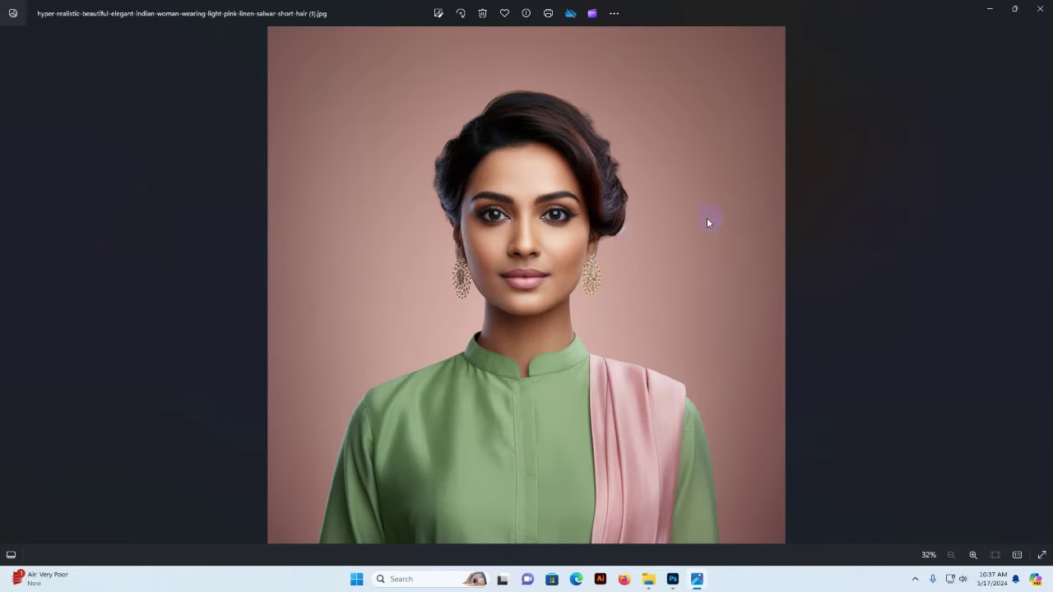
{"action": "scroll", "coordinate": [631, 256], "scroll_direction": "down", "scroll_amount": 1}
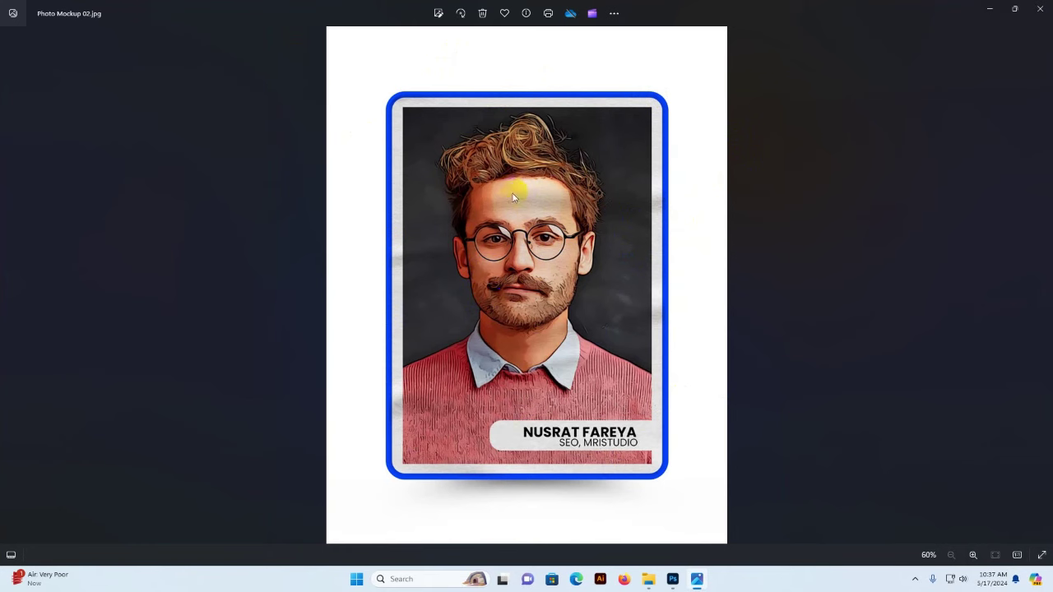
{"action": "key", "text": "Right"}
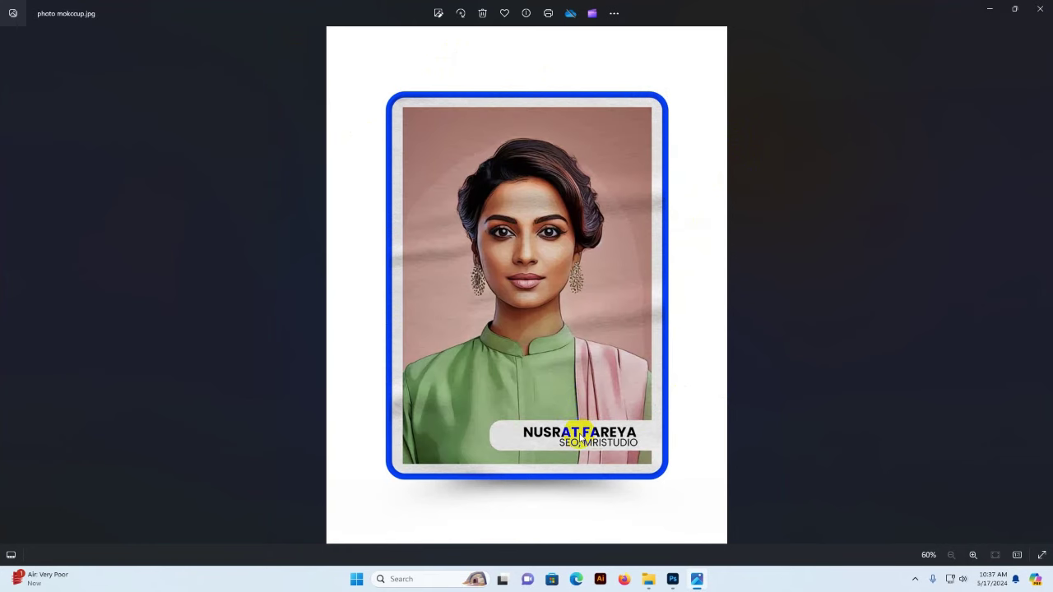
{"action": "scroll", "coordinate": [578, 314], "scroll_direction": "up", "scroll_amount": 5}
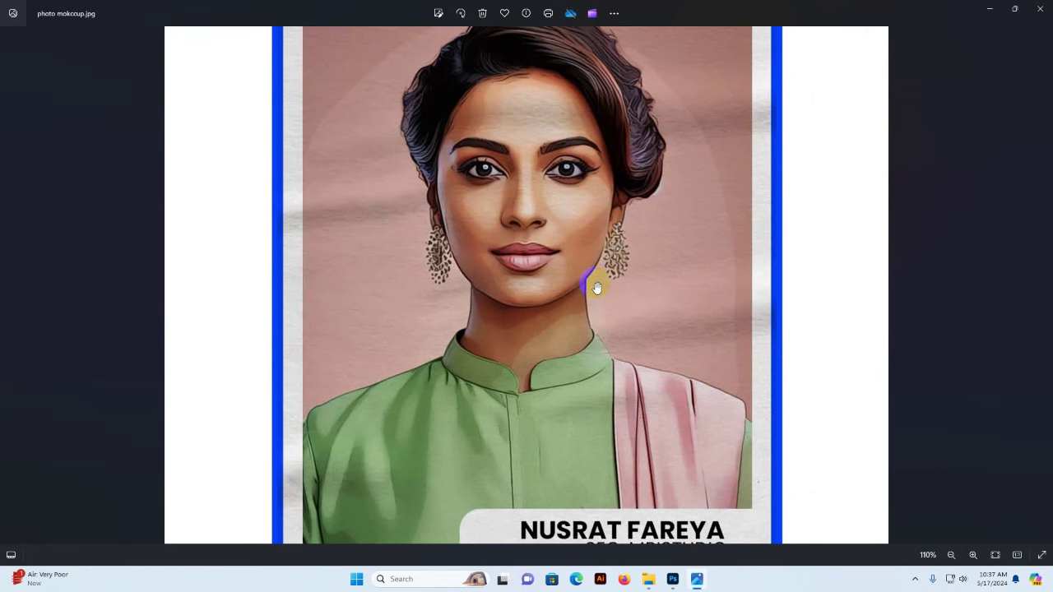
{"action": "scroll", "coordinate": [597, 287], "scroll_direction": "down", "scroll_amount": 4}
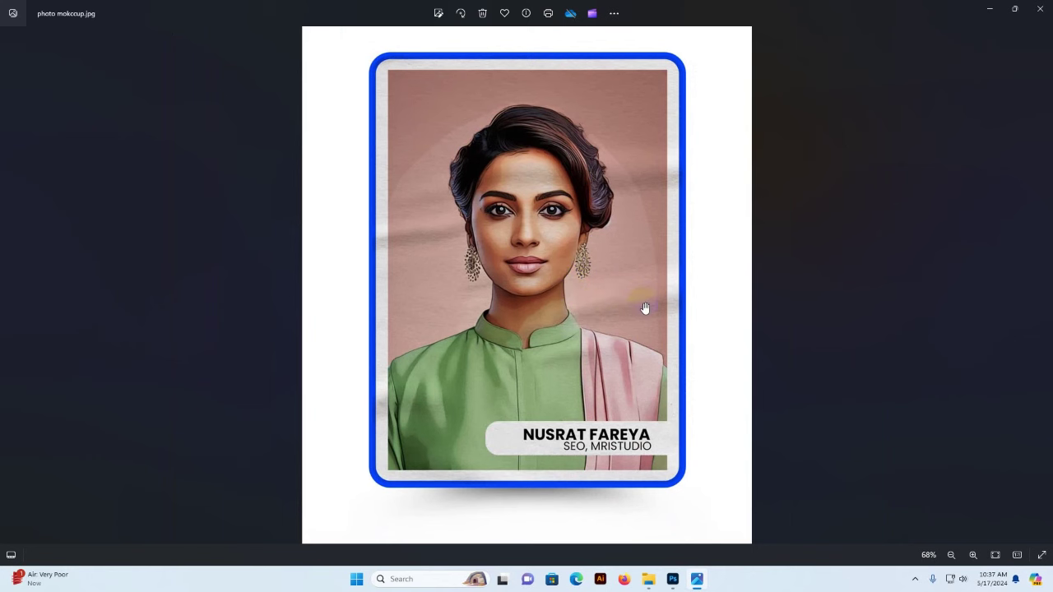
- Examine the Realisitc Vector Cartoon 02, 03 and 04 preview images, including a close-up of the face in 04
{"action": "key", "text": "Right"}
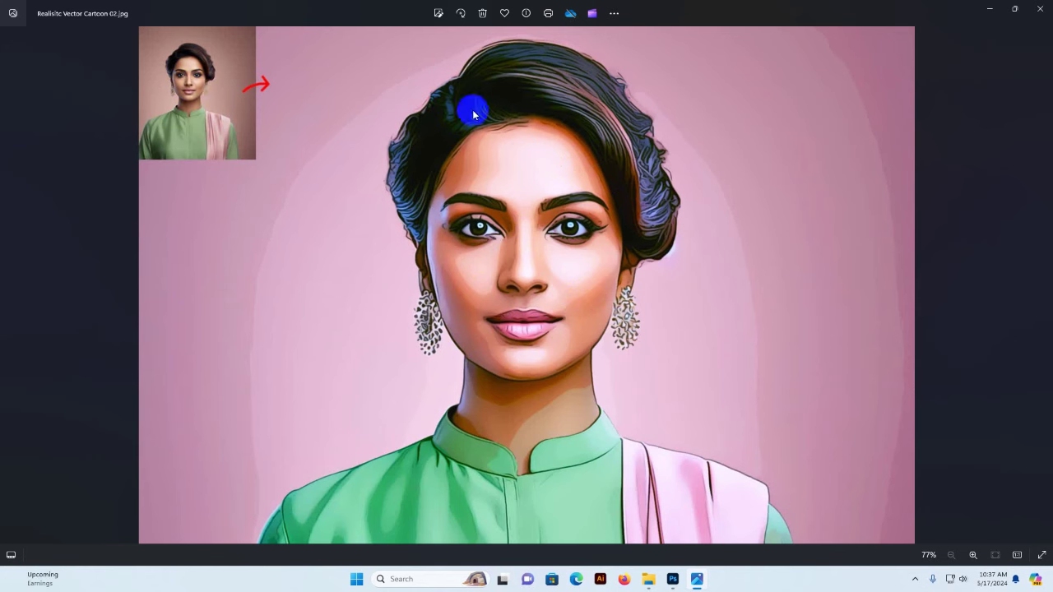
{"action": "key", "text": "Right"}
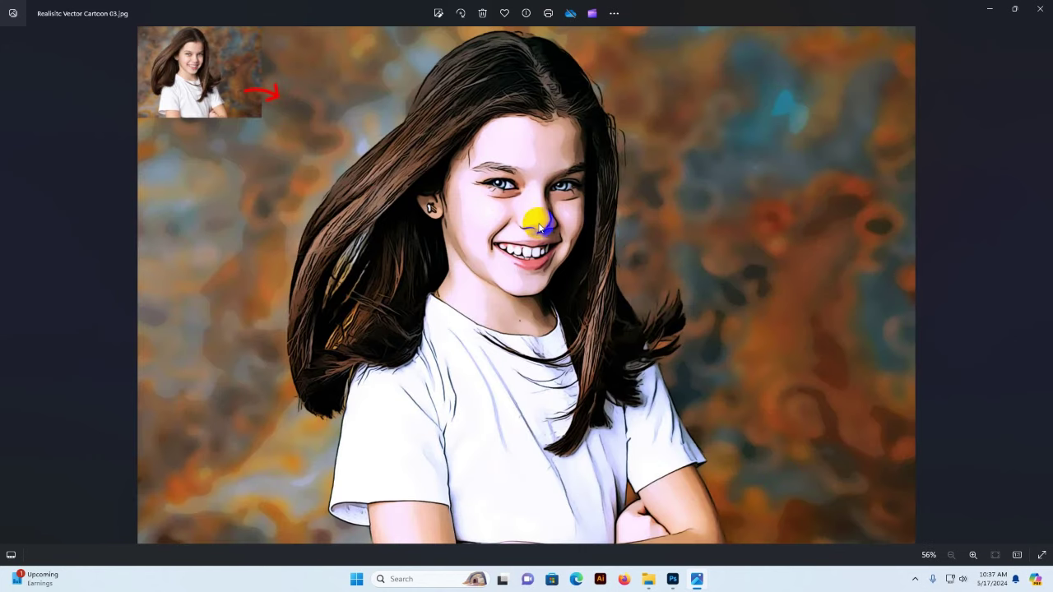
{"action": "key", "text": "Right"}
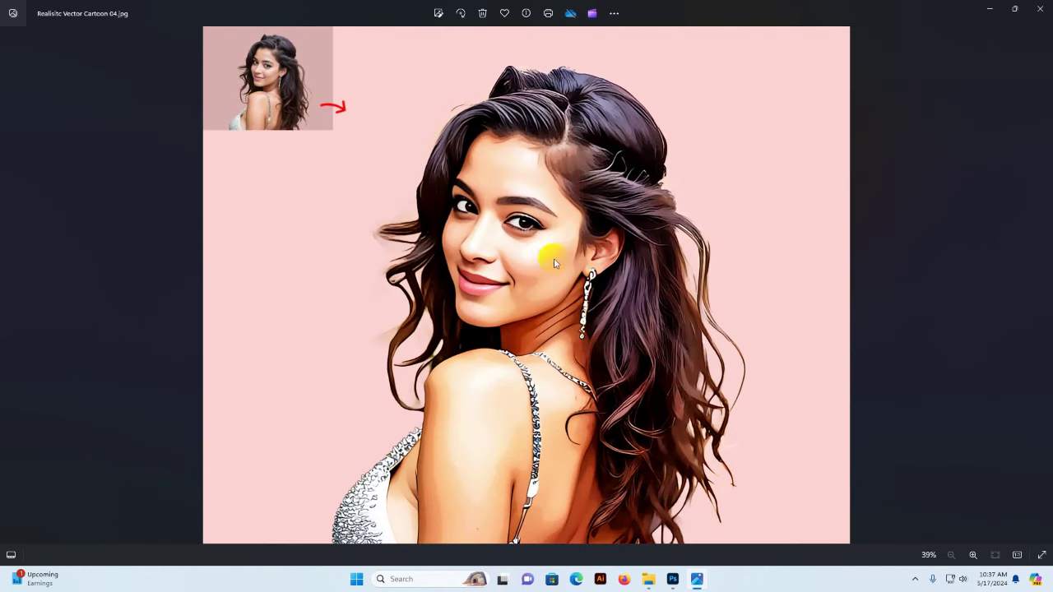
{"action": "scroll", "coordinate": [514, 249], "scroll_direction": "up", "scroll_amount": 2}
{"action": "scroll", "coordinate": [518, 252], "scroll_direction": "up", "scroll_amount": 3}
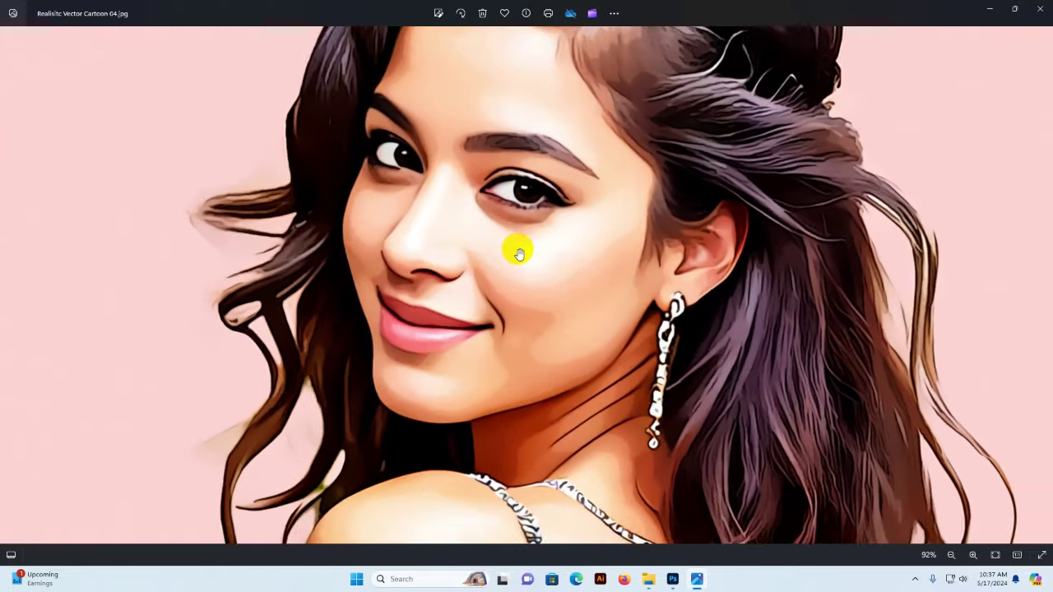
{"action": "scroll", "coordinate": [553, 280], "scroll_direction": "down", "scroll_amount": 5}
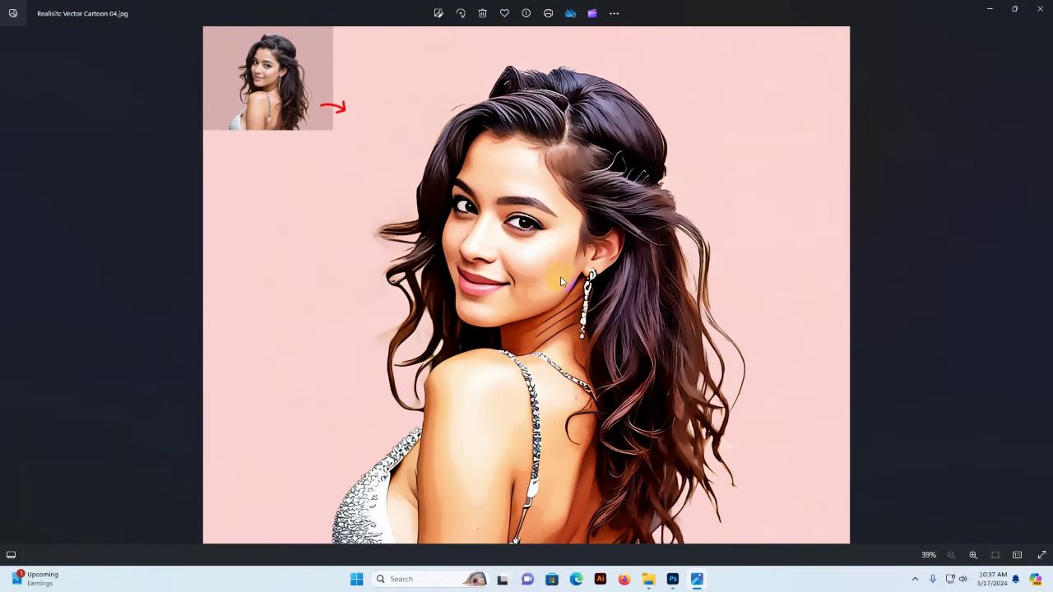
{"action": "mouse_move", "coordinate": [580, 284]}
{"action": "left_mouse_down"}
{"action": "mouse_move", "coordinate": [595, 294]}
{"action": "mouse_move", "coordinate": [634, 235]}
{"action": "mouse_move", "coordinate": [584, 241]}
{"action": "mouse_move", "coordinate": [598, 189]}
{"action": "left_mouse_up"}
- Browse the Realisitc Vector Cartoon 05 to 11 previews, checking the faces in 05 and 06 up close
{"action": "key", "text": "Right"}
{"action": "scroll", "coordinate": [502, 210], "scroll_direction": "up", "scroll_amount": 3}
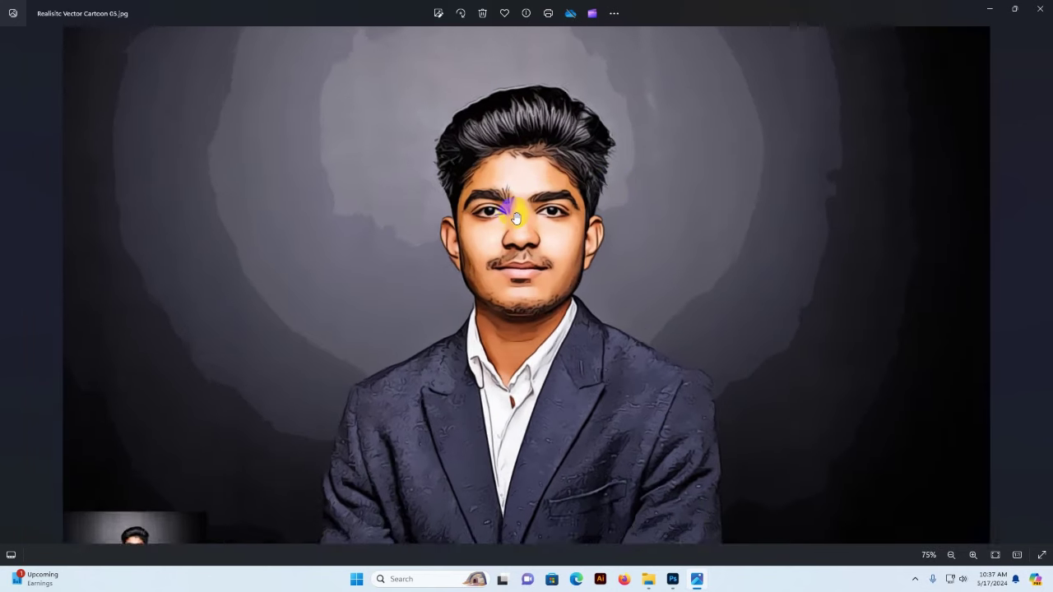
{"action": "key", "text": "Right"}
{"action": "scroll", "coordinate": [566, 242], "scroll_direction": "up", "scroll_amount": 3}
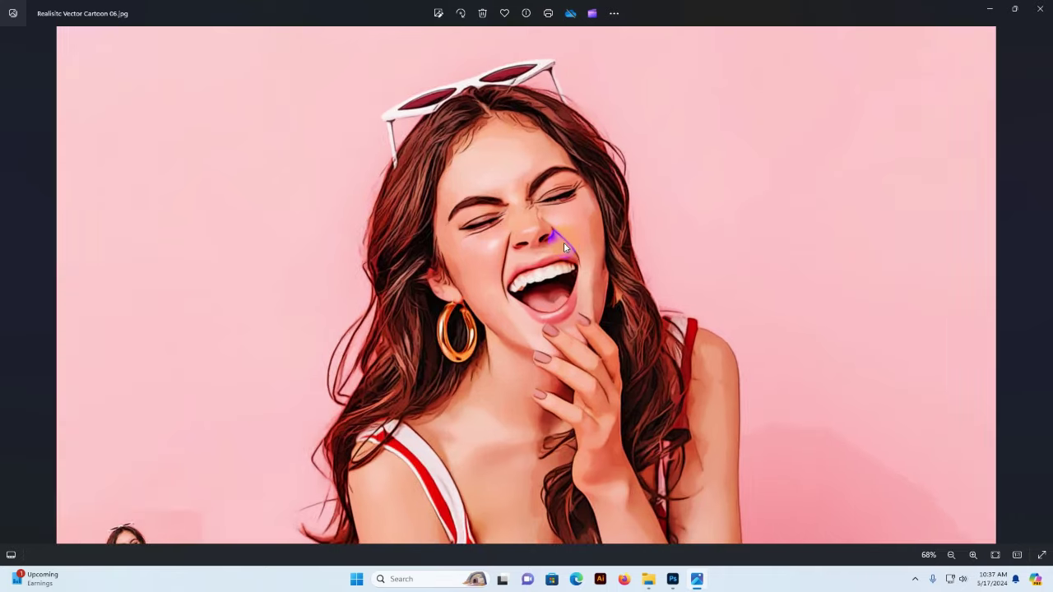
{"action": "key", "text": "Right"}
{"action": "key", "text": "Right"}
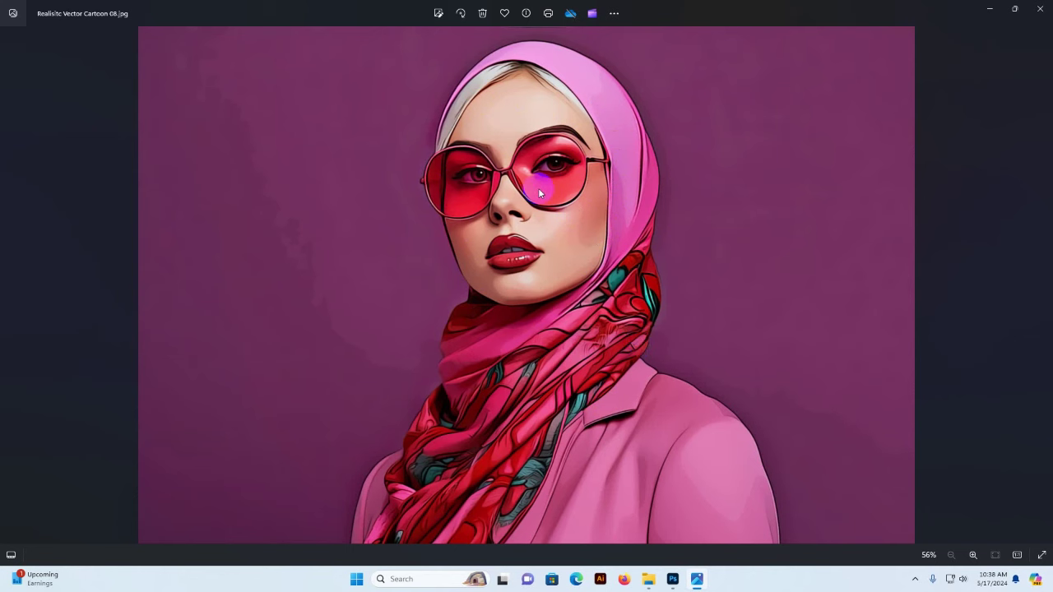
{"action": "key", "text": "Right"}
{"action": "key", "text": "Right"}
{"action": "key", "text": "Right"}
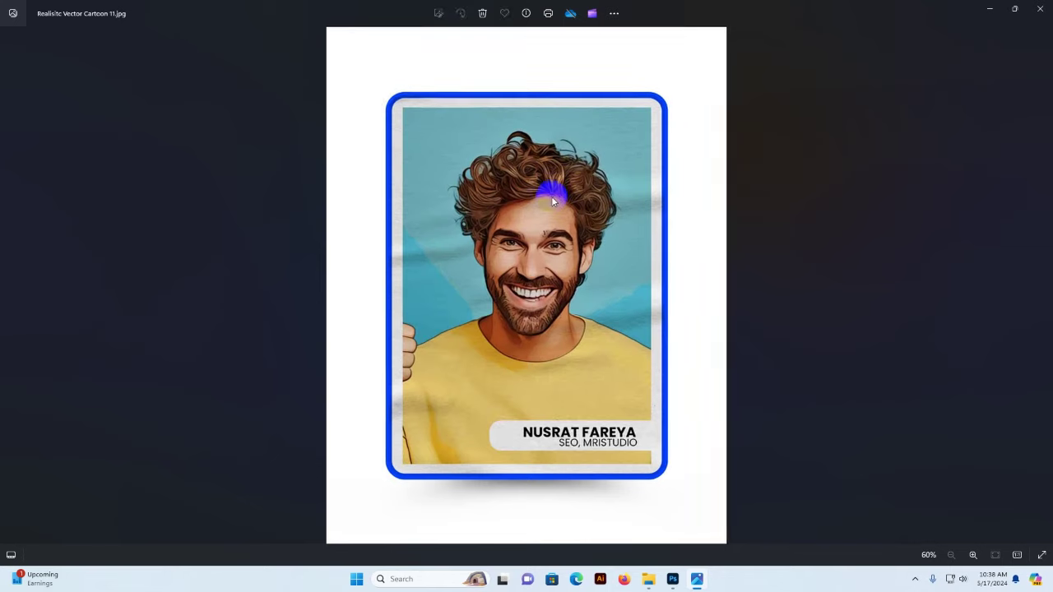
- Review the Realisitc Vector Cartoon 12 to 15 previews and the titled cover image, and close the image viewer
{"action": "key", "text": "Right"}
{"action": "key", "text": "Right"}
{"action": "key", "text": "Right"}
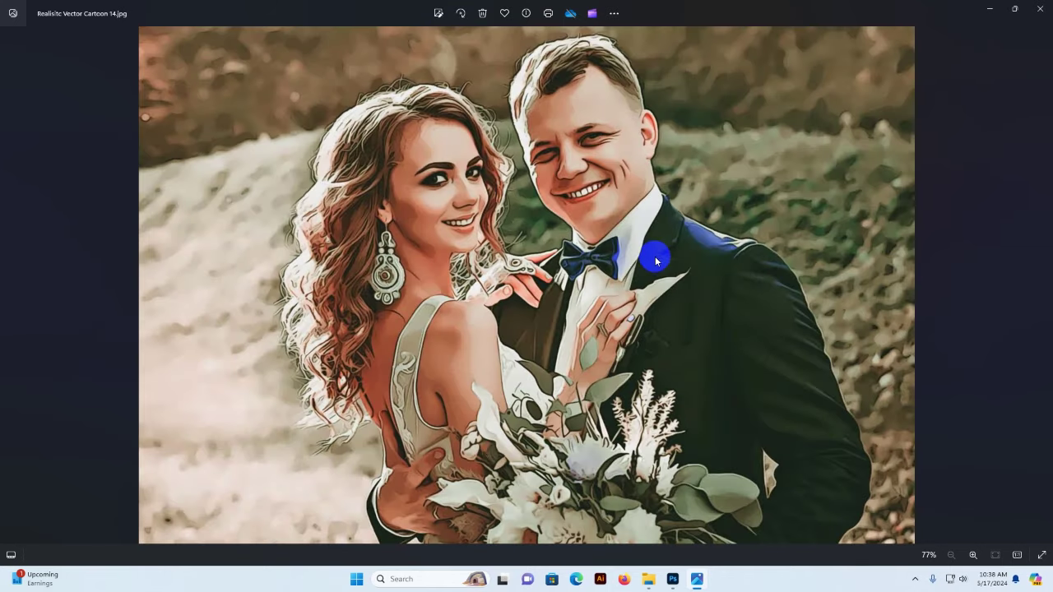
{"action": "key", "text": "Left"}
{"action": "left_click", "coordinate": [548, 239]}
{"action": "key", "text": "Right"}
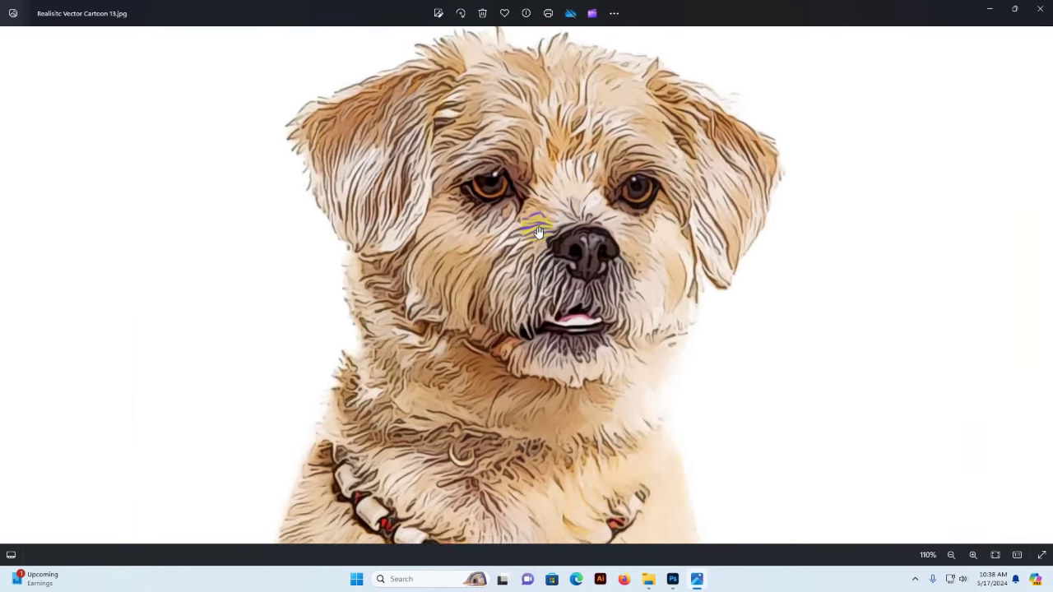
{"action": "left_click", "coordinate": [572, 227]}
{"action": "key", "text": "Right"}
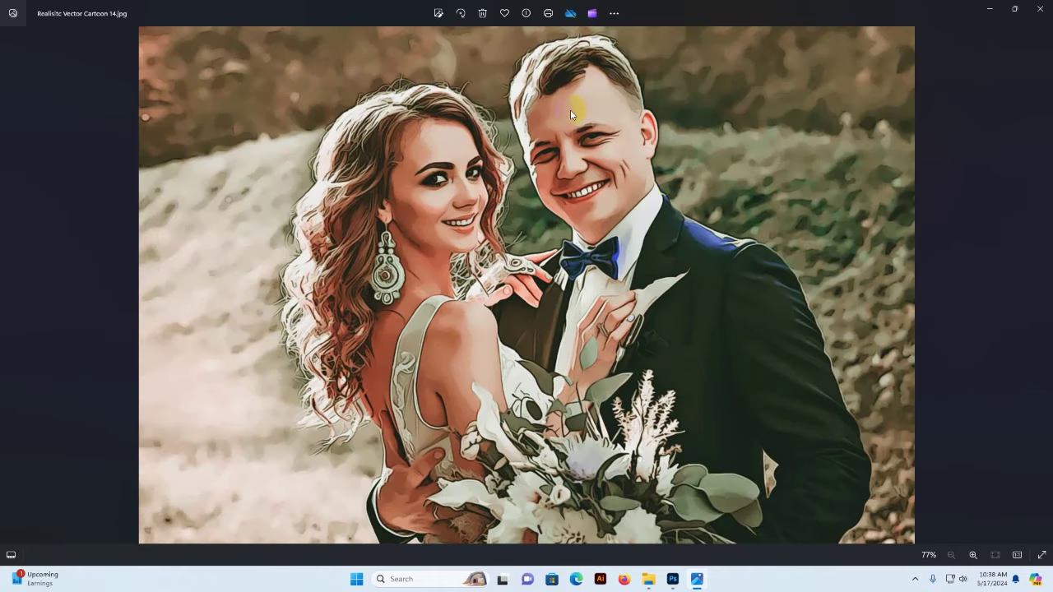
{"action": "key", "text": "Right"}
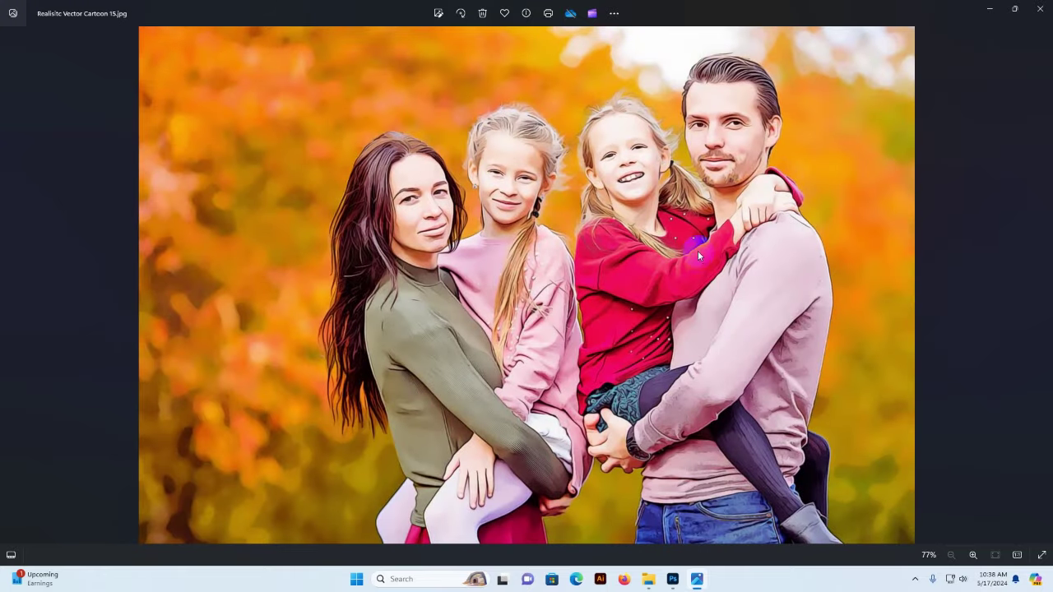
{"action": "key", "text": "Right"}
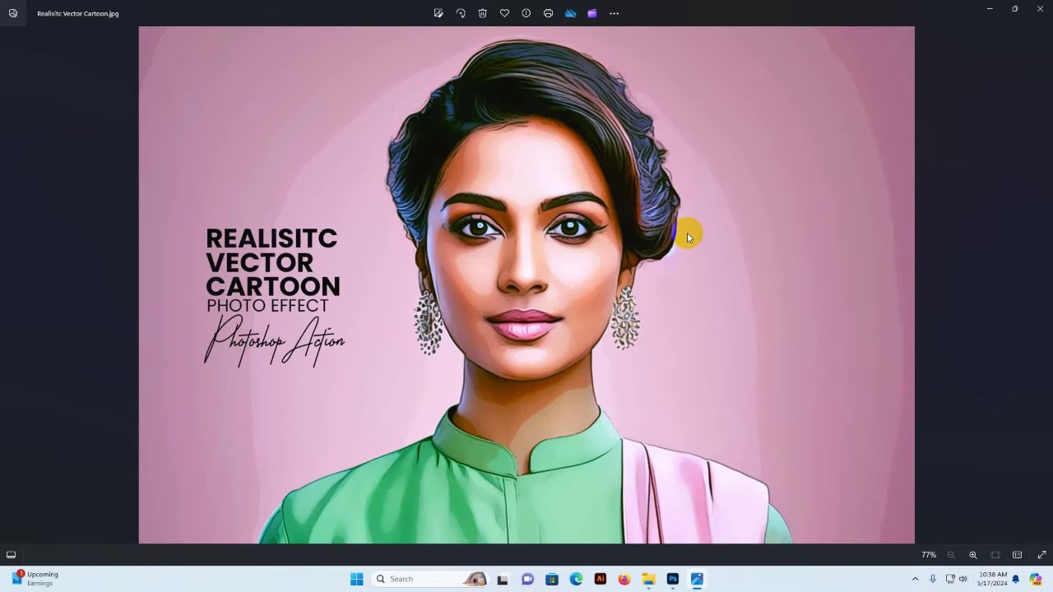
{"action": "left_click", "coordinate": [1039, 9]}
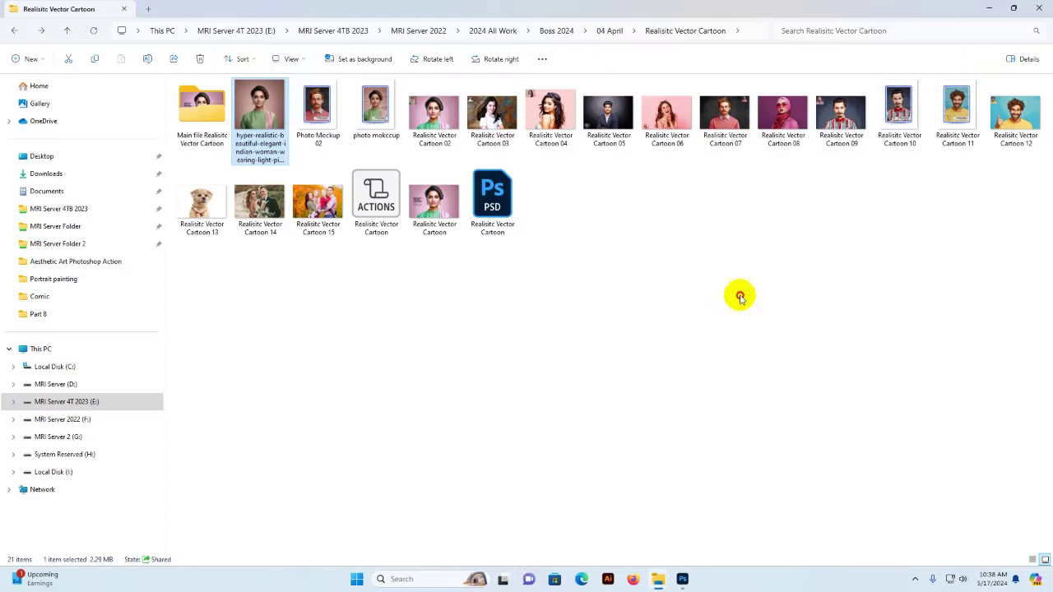
- Open the Main file Realisitc Vector Cartoon folder and go over its PSD mockup, action file and preview images
{"action": "double_click", "coordinate": [204, 119]}
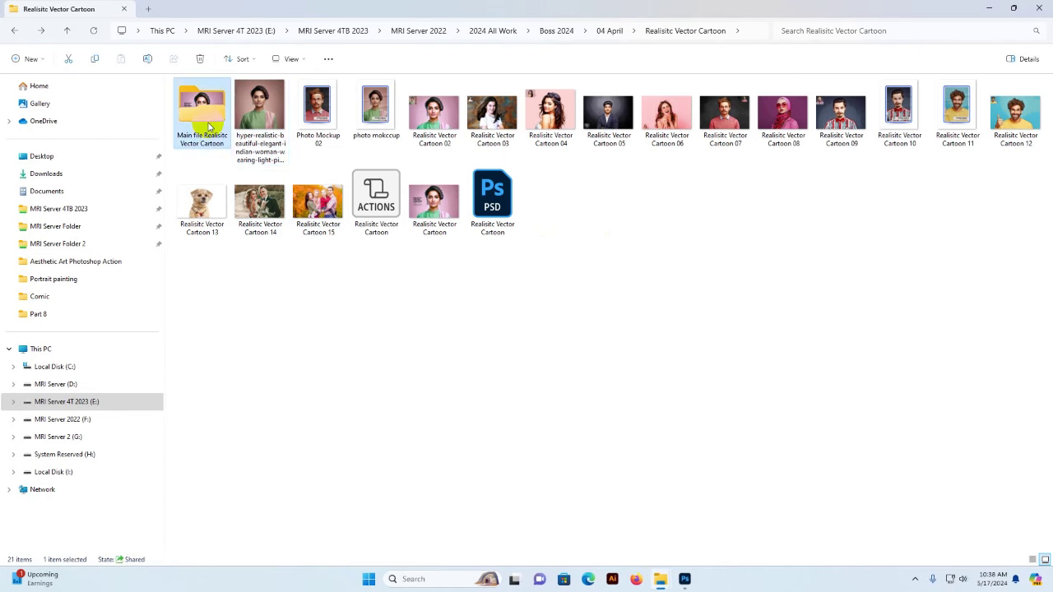
{"action": "left_click", "coordinate": [209, 132]}
{"action": "left_click", "coordinate": [261, 119]}
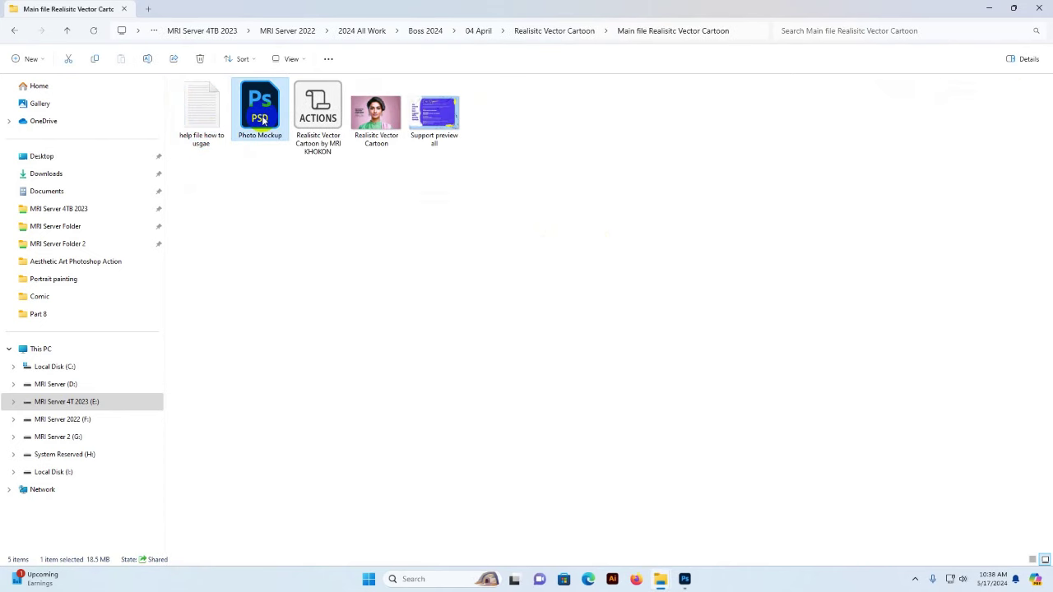
{"action": "left_click", "coordinate": [327, 128]}
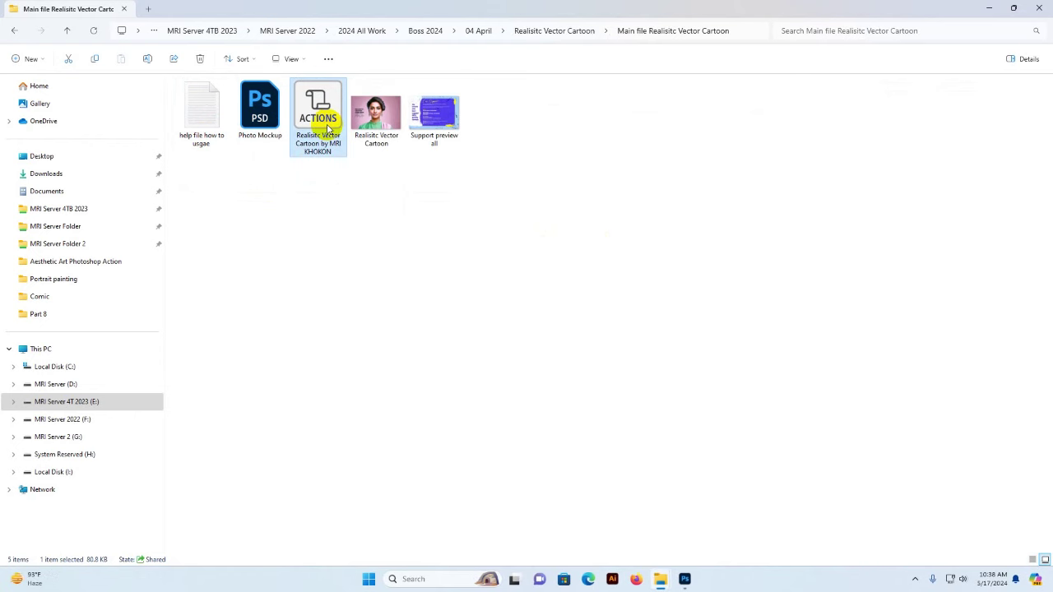
{"action": "left_click", "coordinate": [376, 120]}
{"action": "left_click", "coordinate": [440, 127]}
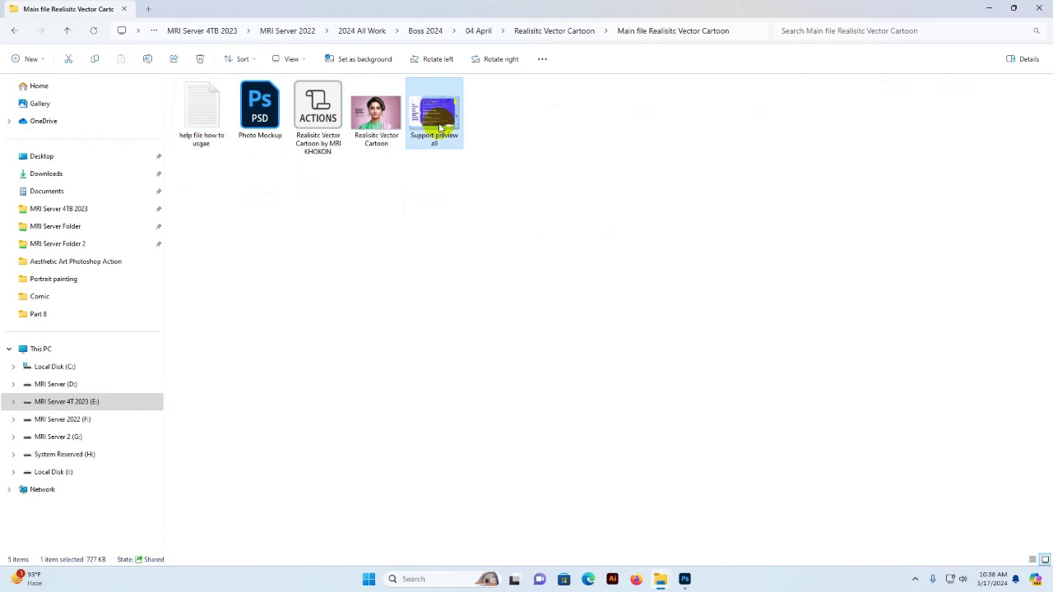
- Open the Support preview all image to read the support information, and close it
{"action": "double_click", "coordinate": [440, 127]}
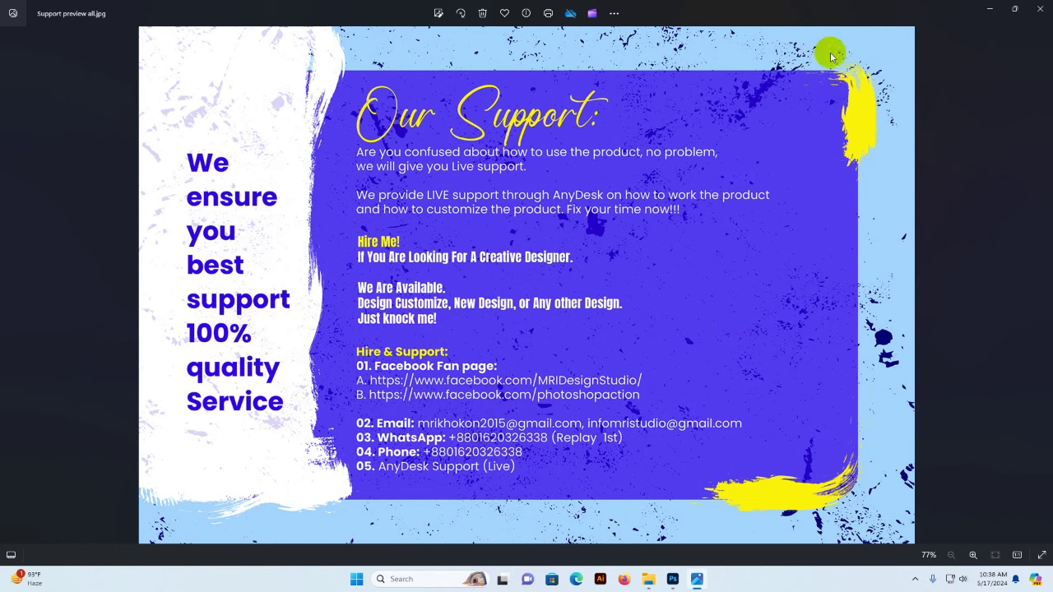
{"action": "left_click", "coordinate": [1038, 8]}
{"action": "left_click", "coordinate": [716, 305]}
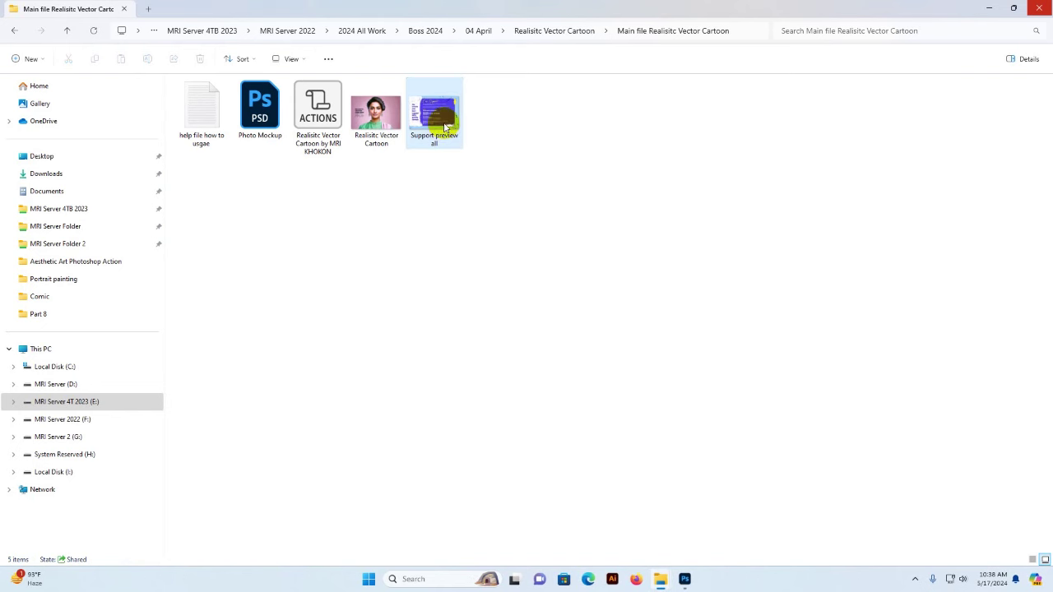
- Open the help file how to usgae text document, read through its usage instructions, and close it
{"action": "double_click", "coordinate": [215, 119]}
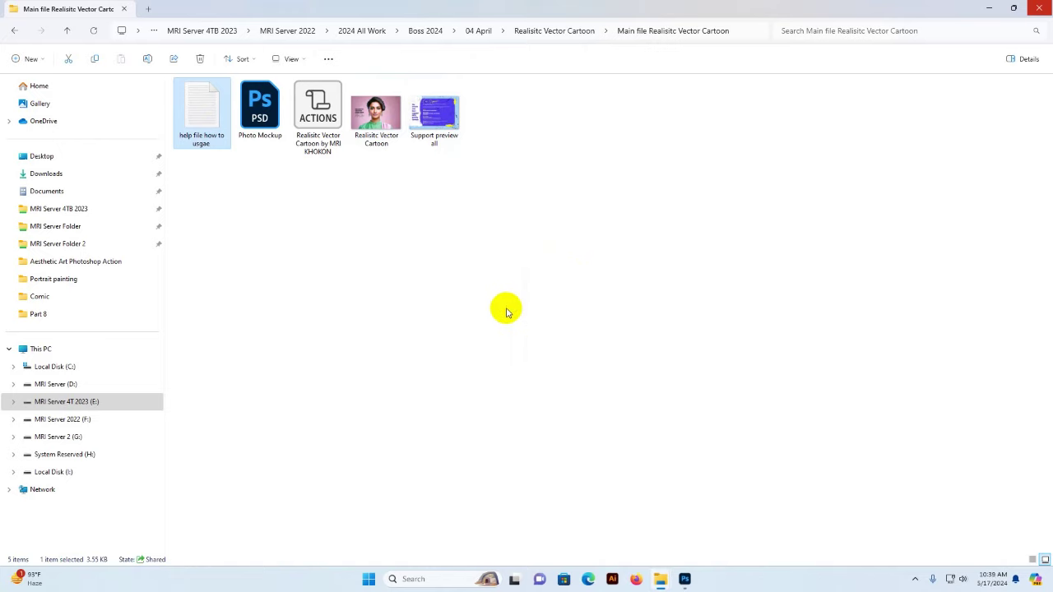
{"action": "scroll", "coordinate": [779, 444], "scroll_direction": "down", "scroll_amount": 6}
{"action": "left_click_drag", "start_coordinate": [697, 366], "coordinate": [578, 217]}
{"action": "scroll", "coordinate": [683, 338], "scroll_direction": "down", "scroll_amount": 5}
{"action": "left_click_drag", "start_coordinate": [626, 324], "coordinate": [743, 483]}
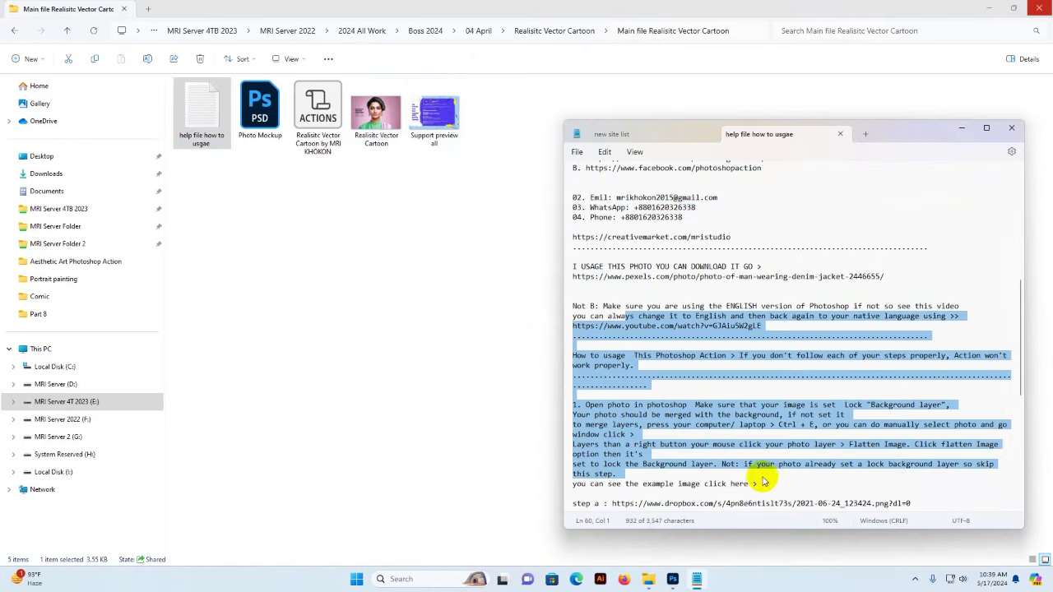
{"action": "scroll", "coordinate": [763, 486], "scroll_direction": "down", "scroll_amount": 4}
{"action": "scroll", "coordinate": [763, 485], "scroll_direction": "down", "scroll_amount": 3}
{"action": "key", "text": "alt+F4"}
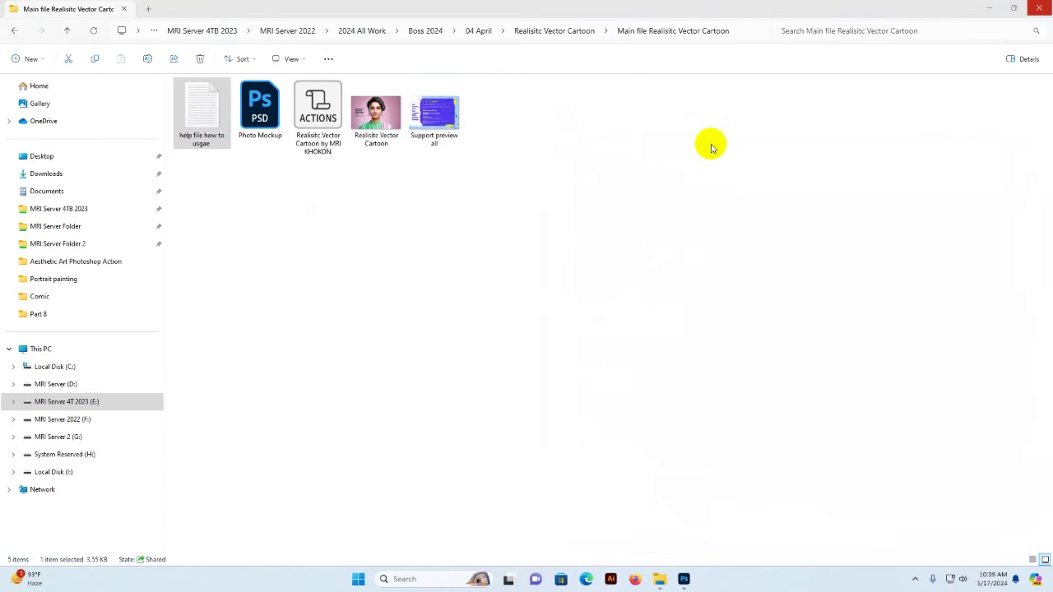
{"action": "left_click", "coordinate": [632, 367]}
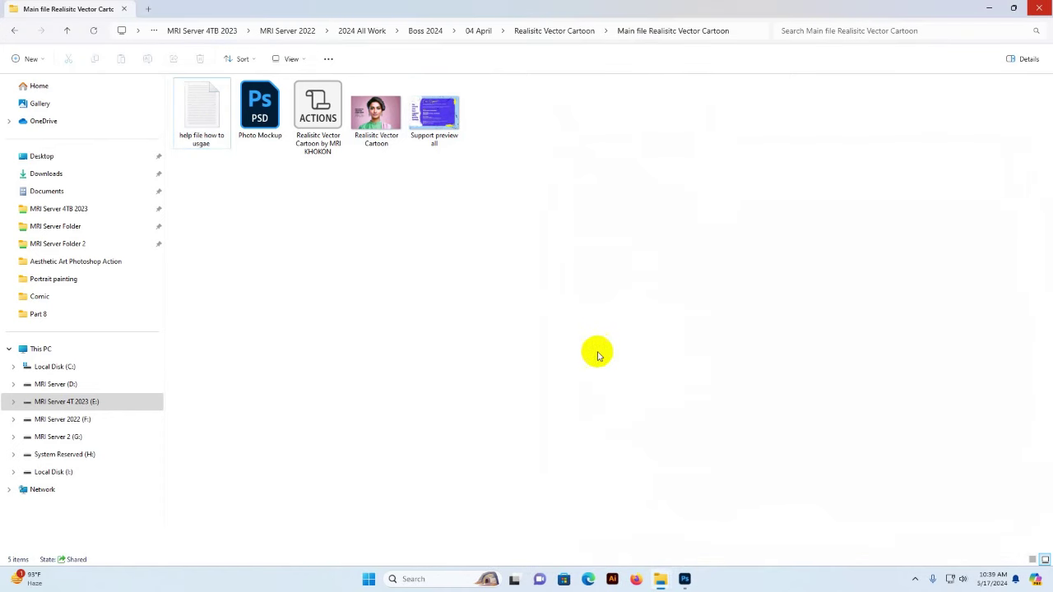
- Point out the Realisitc Vector Cartoon action file, switch to Photoshop, and toggle the Actions panel off and back on
{"action": "left_click", "coordinate": [312, 134]}
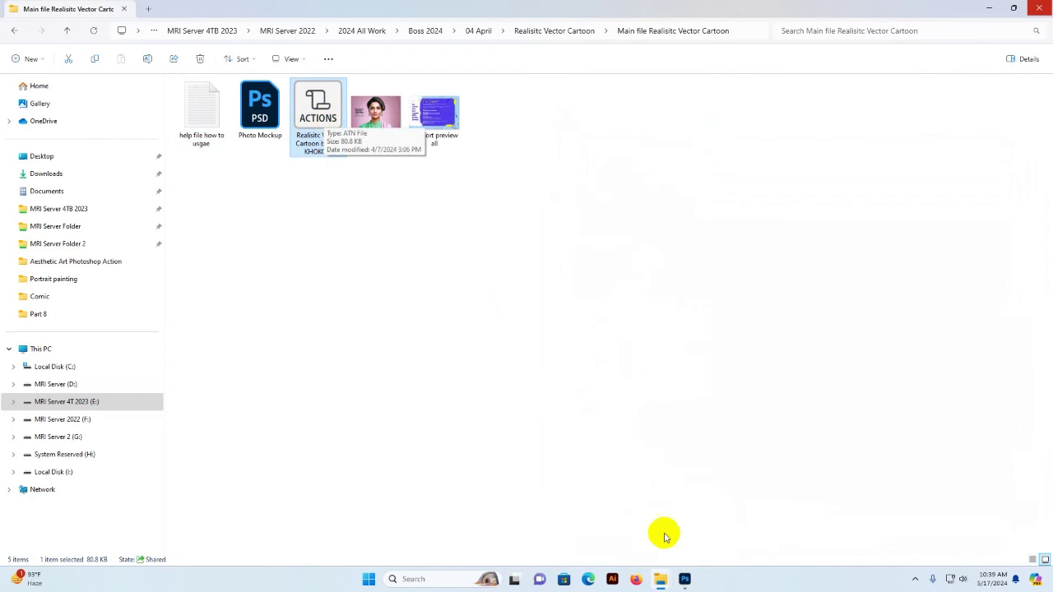
{"action": "left_click", "coordinate": [685, 580]}
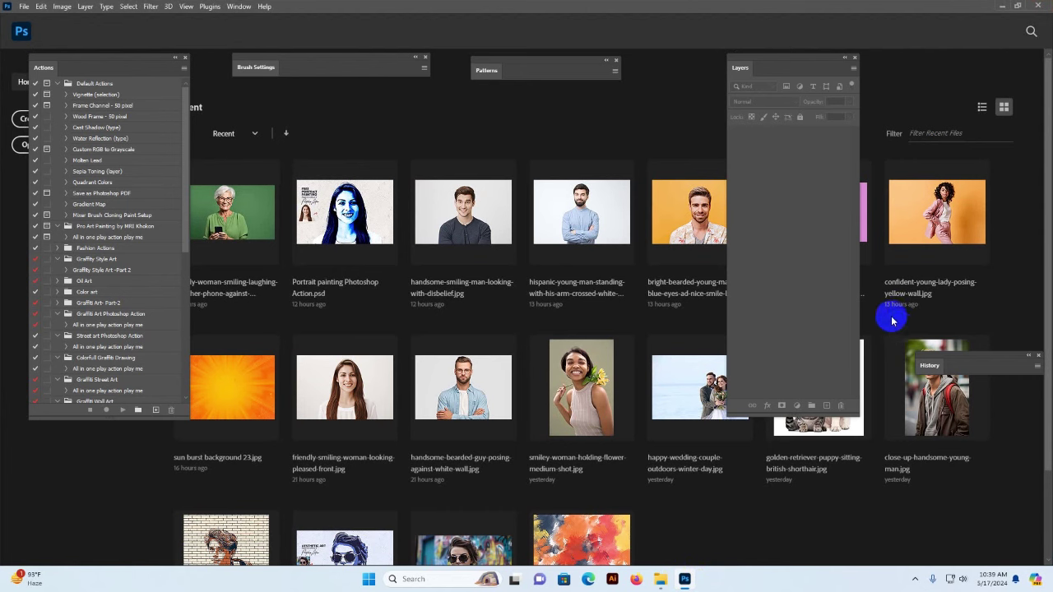
{"action": "left_click", "coordinate": [238, 6]}
{"action": "left_click", "coordinate": [247, 82]}
{"action": "left_click", "coordinate": [238, 6]}
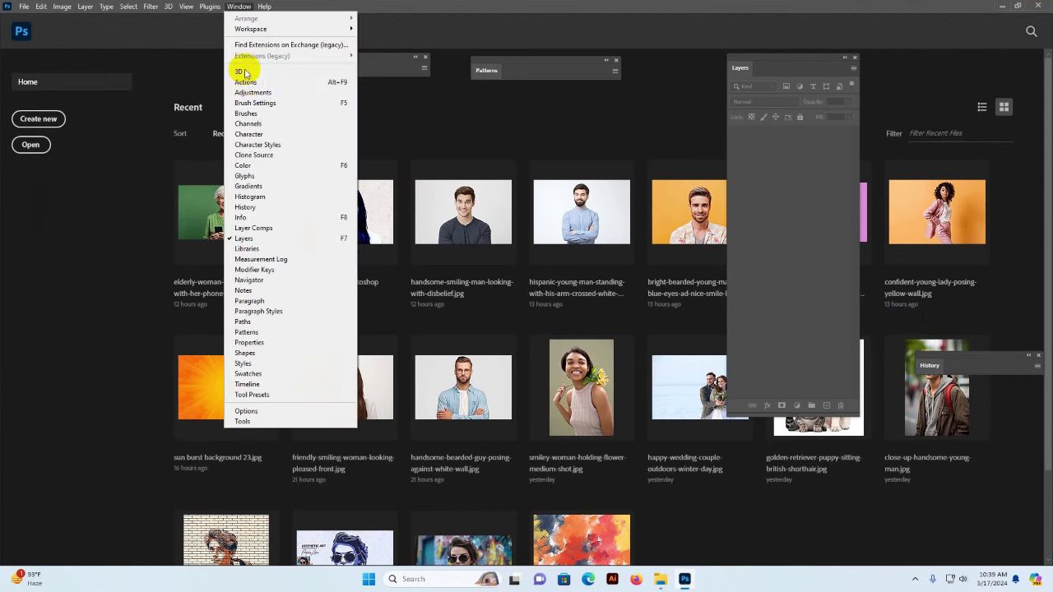
{"action": "left_click", "coordinate": [247, 82]}
- Reposition and enlarge the Actions panel, and bring the Realisitc Vector Cartoon action set into view
{"action": "left_click_drag", "start_coordinate": [71, 75], "coordinate": [846, 69]}
{"action": "left_click_drag", "start_coordinate": [768, 68], "coordinate": [73, 65]}
{"action": "left_click_drag", "start_coordinate": [168, 409], "coordinate": [205, 431]}
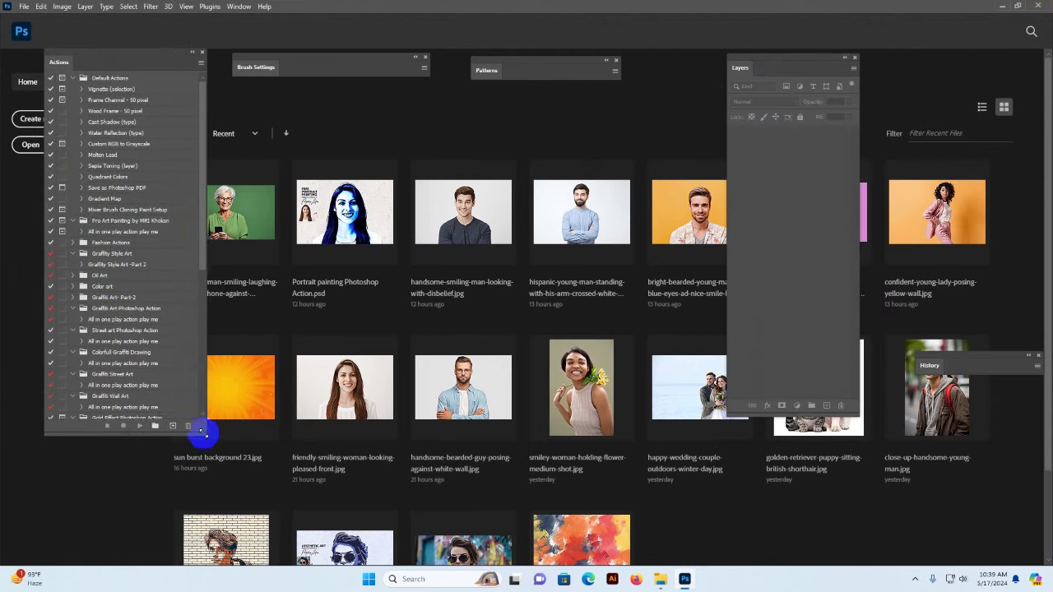
{"action": "left_click_drag", "start_coordinate": [206, 244], "coordinate": [203, 372]}
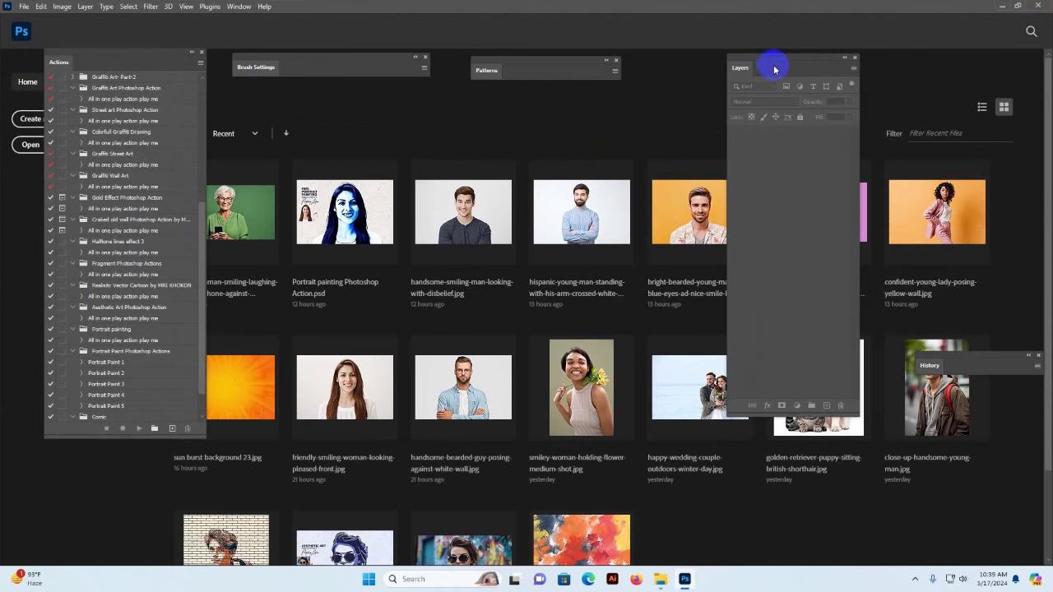
- Move the Layers panel aside and load the action file from the Main file Realisitc Vector Cartoon folder into the Actions panel
{"action": "left_click_drag", "start_coordinate": [778, 72], "coordinate": [947, 74]}
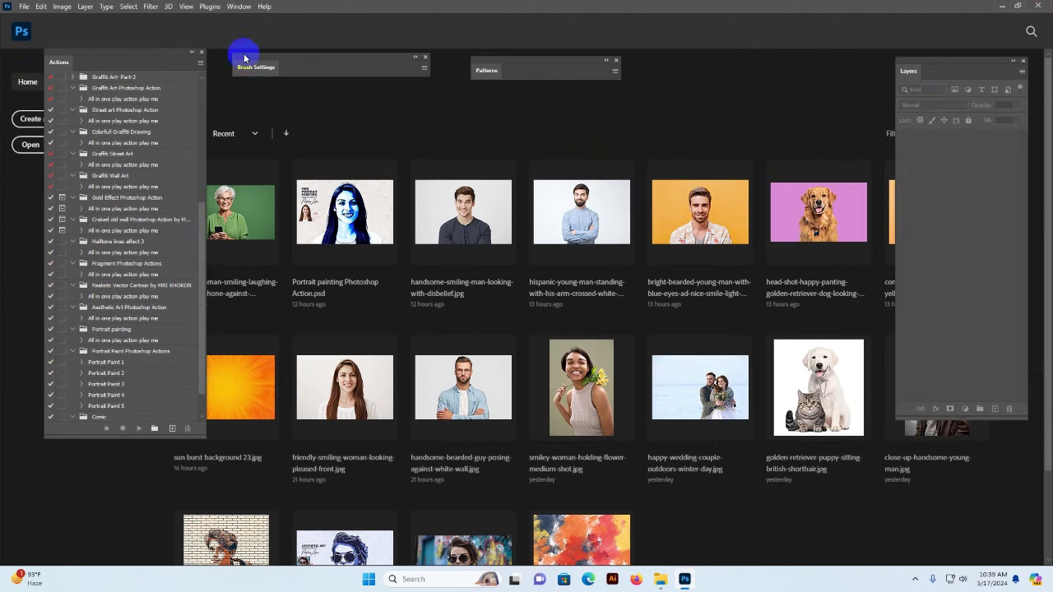
{"action": "left_click", "coordinate": [200, 62]}
{"action": "left_click", "coordinate": [247, 269]}
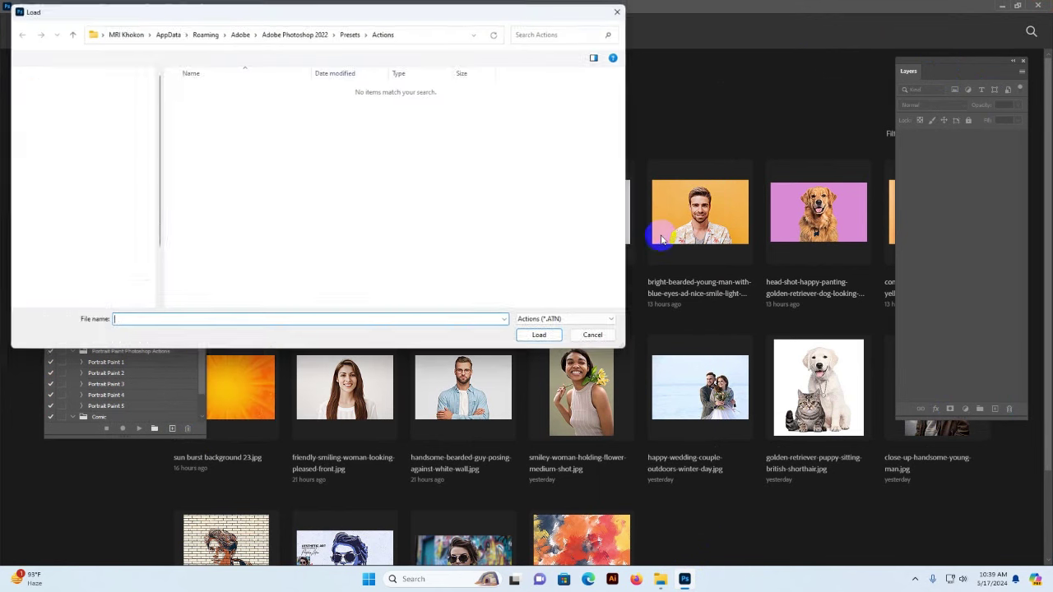
{"action": "left_click_drag", "start_coordinate": [251, 6], "coordinate": [334, 30]}
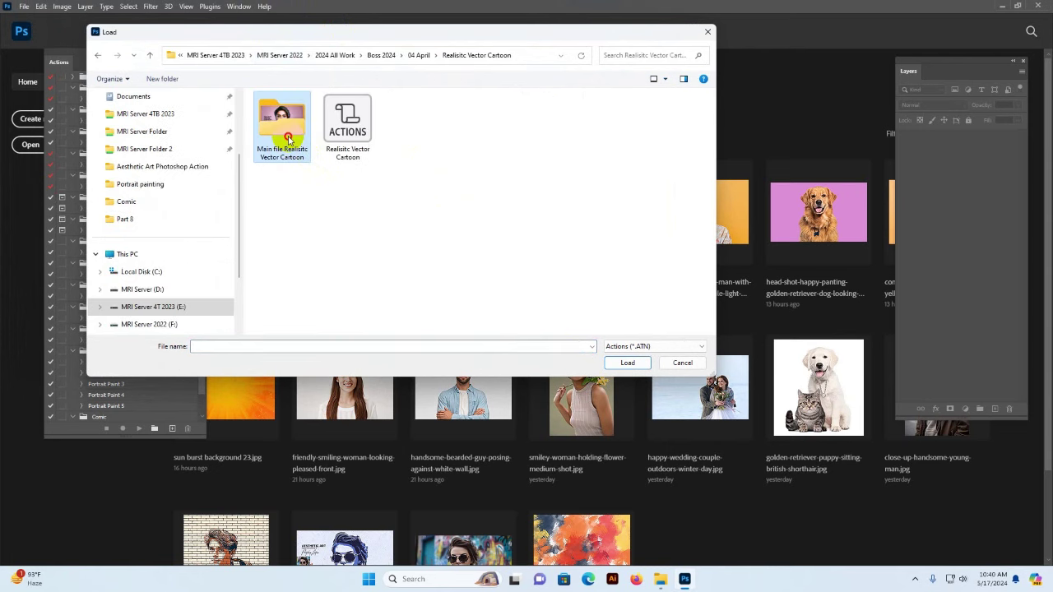
{"action": "double_click", "coordinate": [287, 145]}
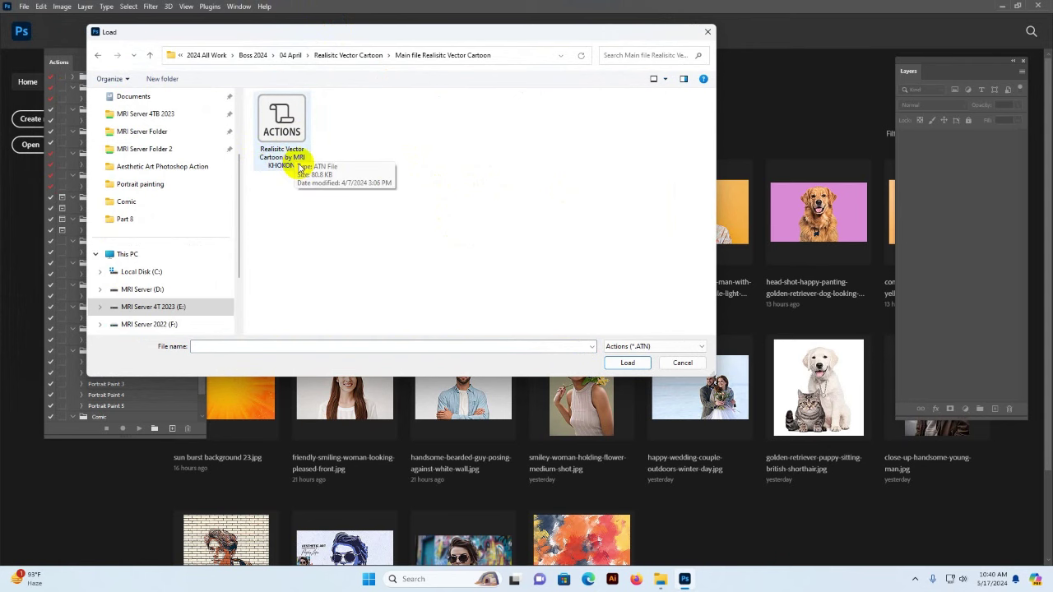
{"action": "left_click", "coordinate": [282, 144]}
{"action": "left_click", "coordinate": [629, 364]}
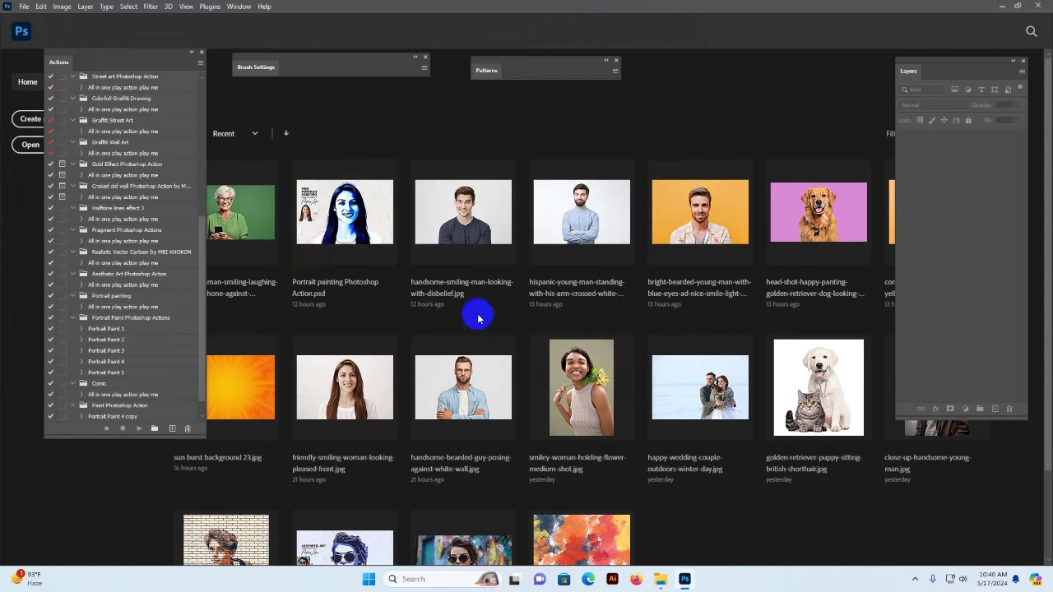
- Enlarge the Actions panel slightly and select All in one play action play me in the newly loaded Realisitc Vector Cartoon set
{"action": "left_click", "coordinate": [200, 405]}
{"action": "scroll", "coordinate": [206, 357], "scroll_direction": "down", "scroll_amount": 2}
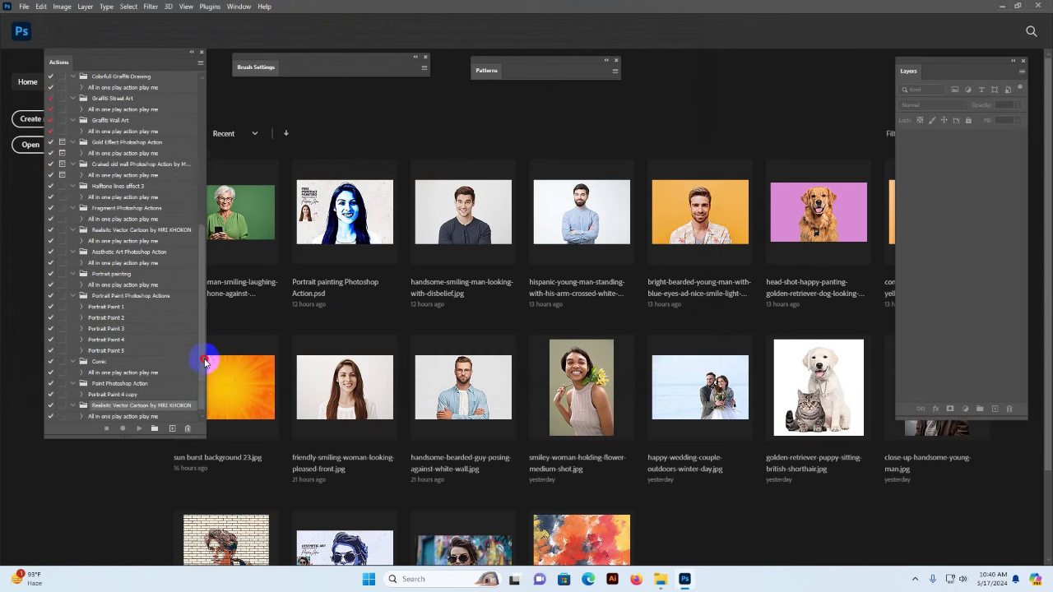
{"action": "left_click_drag", "start_coordinate": [207, 433], "coordinate": [221, 442]}
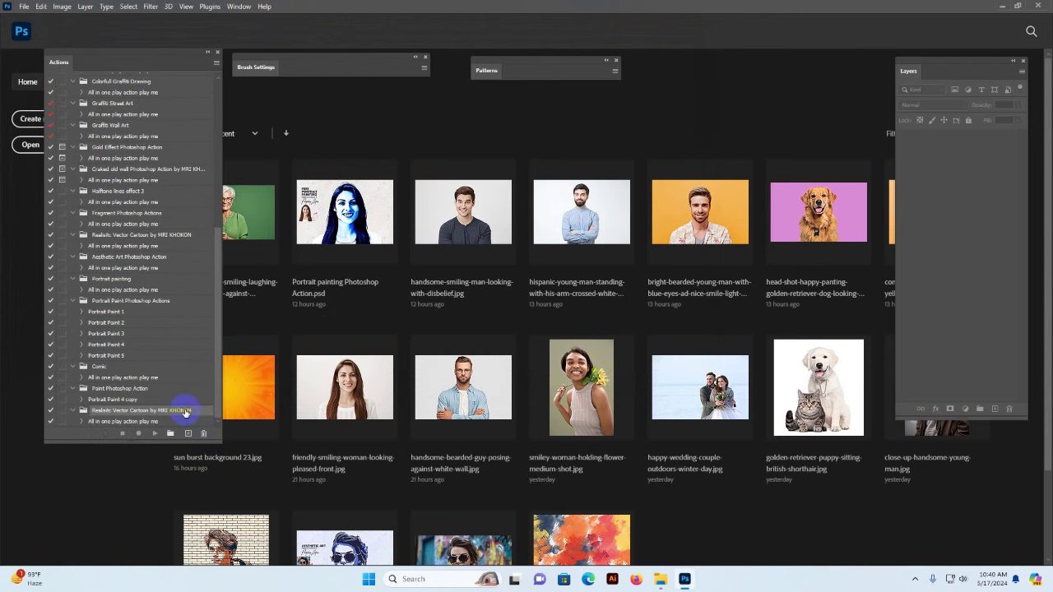
{"action": "left_click", "coordinate": [140, 421]}
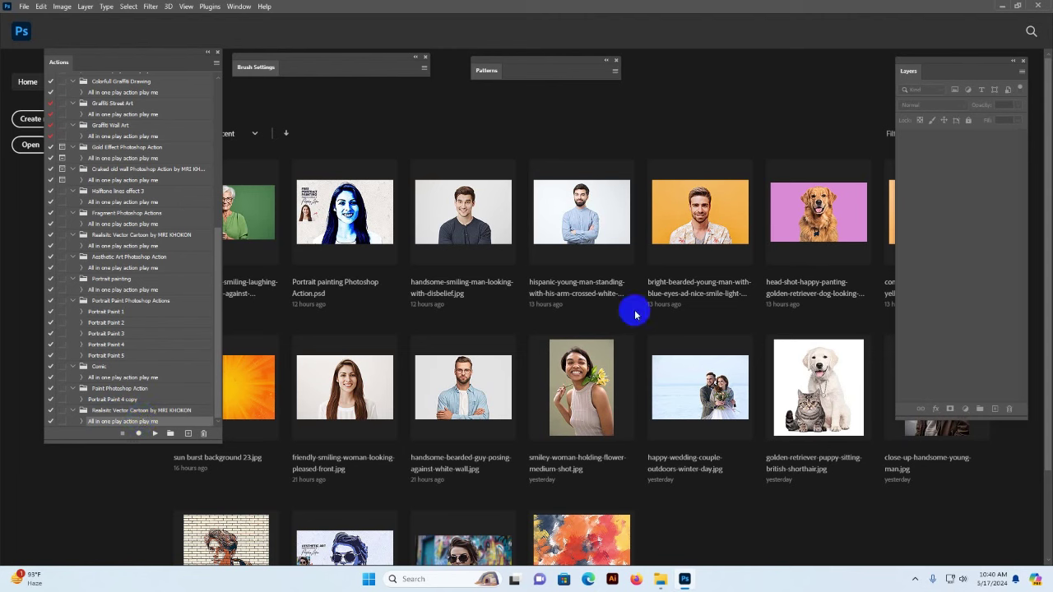
- Open the hyper-realistic portrait of the woman from the Realisitc Vector Cartoon folder in Photoshop
{"action": "mouse_move", "coordinate": [670, 586]}
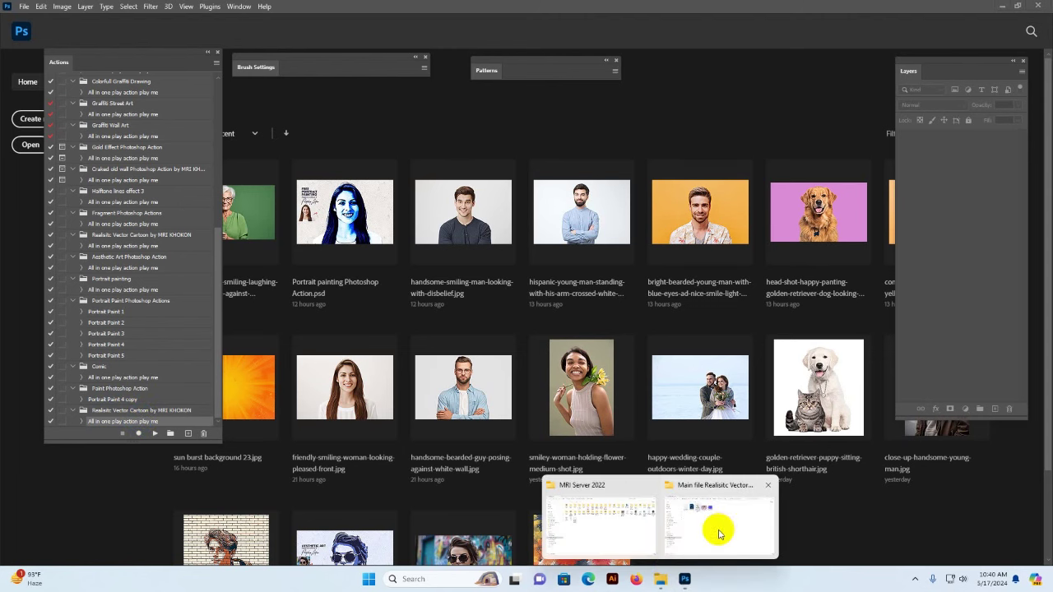
{"action": "left_click", "coordinate": [717, 531]}
{"action": "key", "text": "BackSpace"}
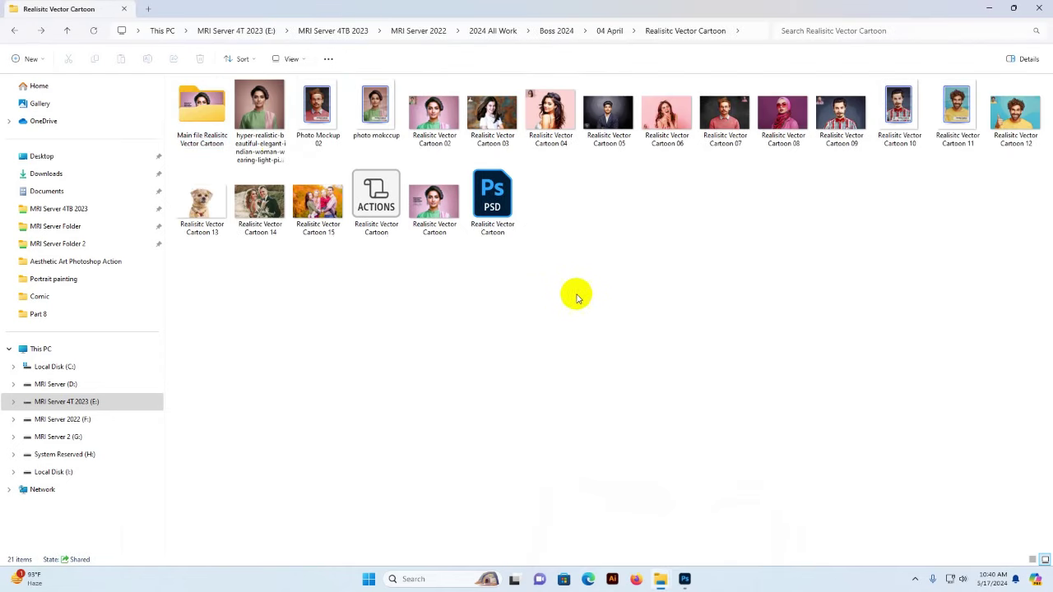
{"action": "left_click_drag", "start_coordinate": [259, 111], "coordinate": [569, 173]}
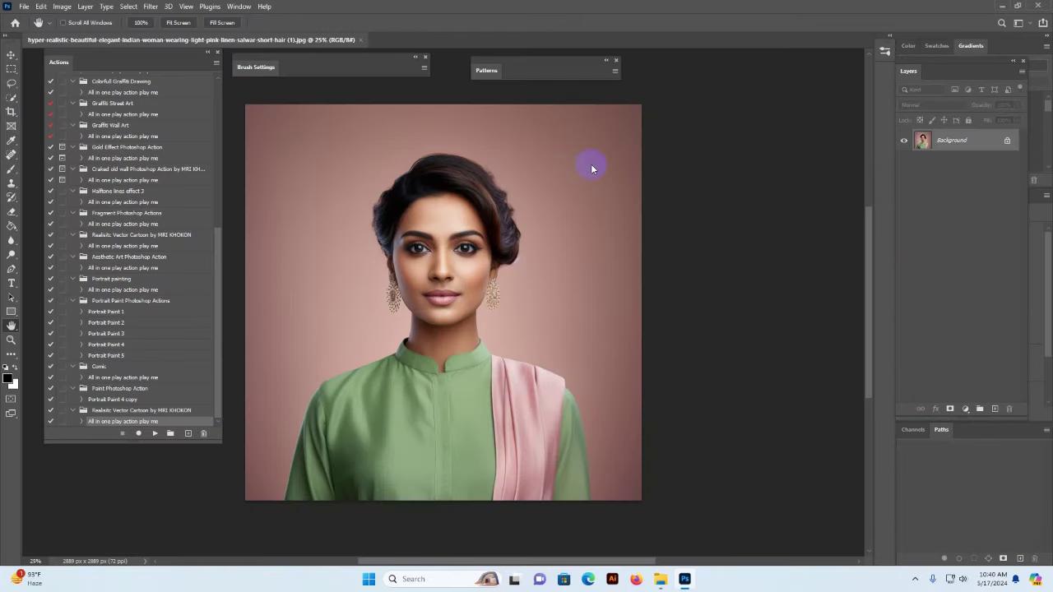
- Activate the Move tool and resize the portrait to 2500 × 2500 pixels
{"action": "left_click", "coordinate": [11, 54]}
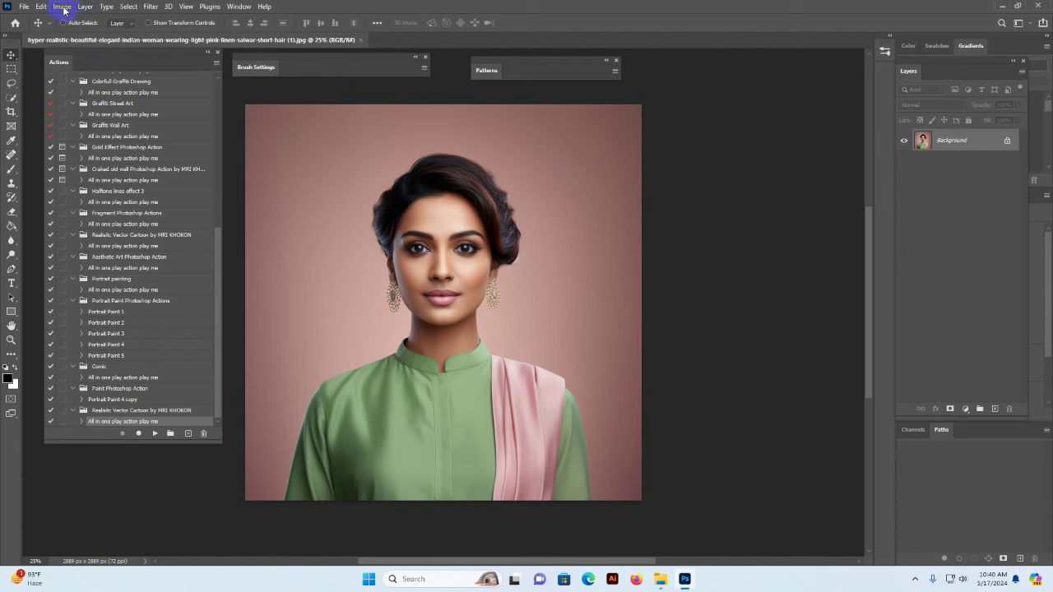
{"action": "left_click", "coordinate": [62, 7]}
{"action": "left_click", "coordinate": [78, 87]}
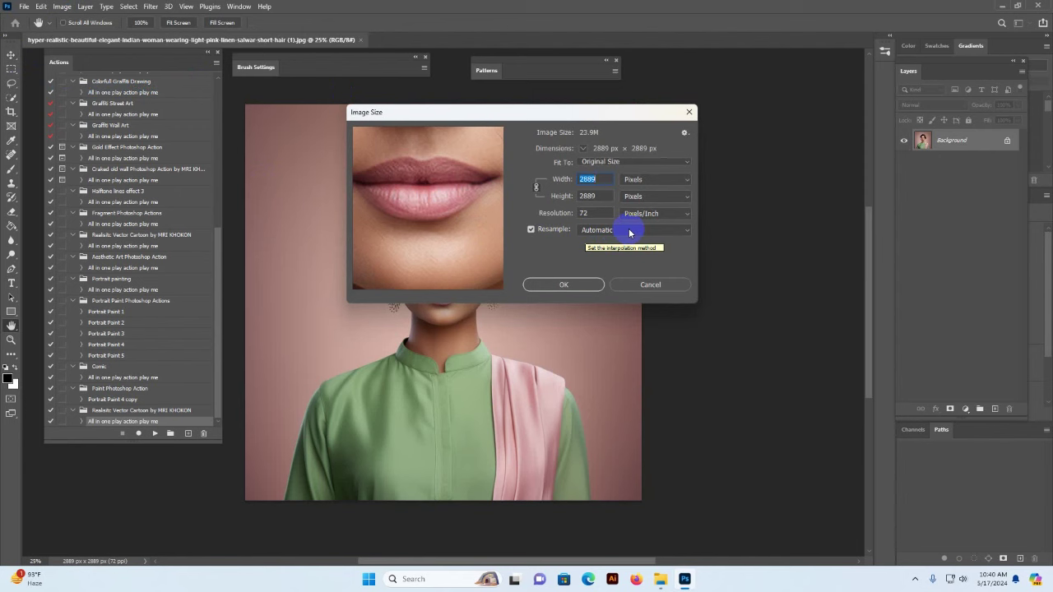
{"action": "type", "text": "2500"}
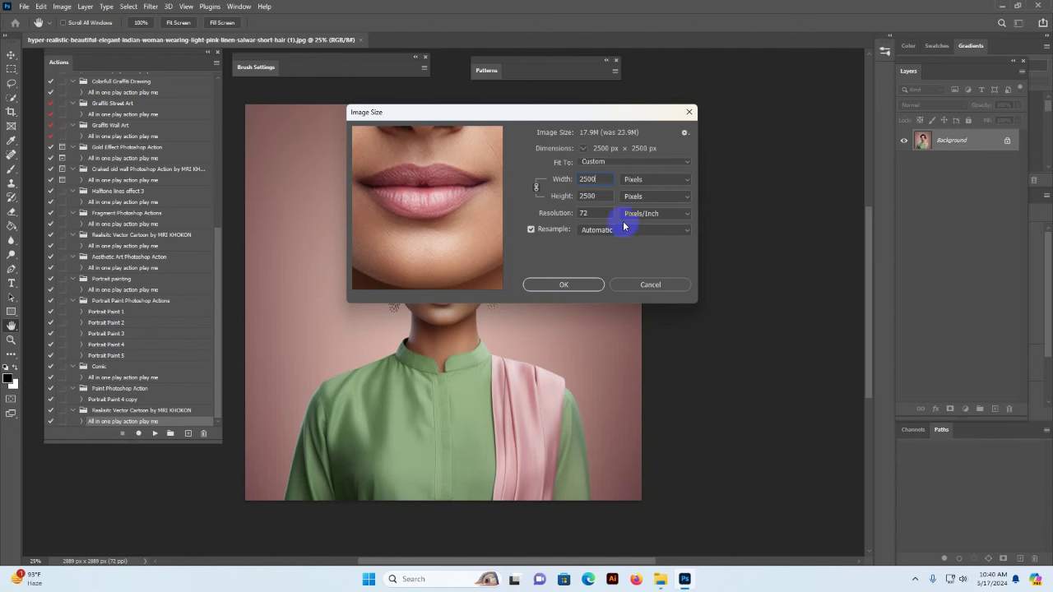
{"action": "left_click", "coordinate": [605, 180]}
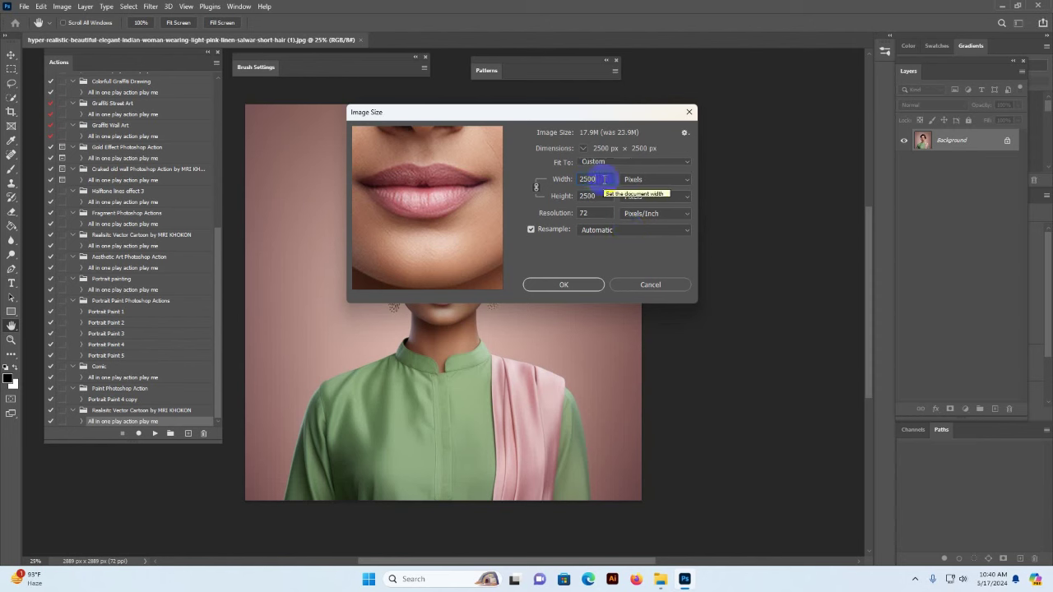
{"action": "left_click_drag", "start_coordinate": [604, 179], "coordinate": [589, 180]}
{"action": "left_click", "coordinate": [596, 284]}
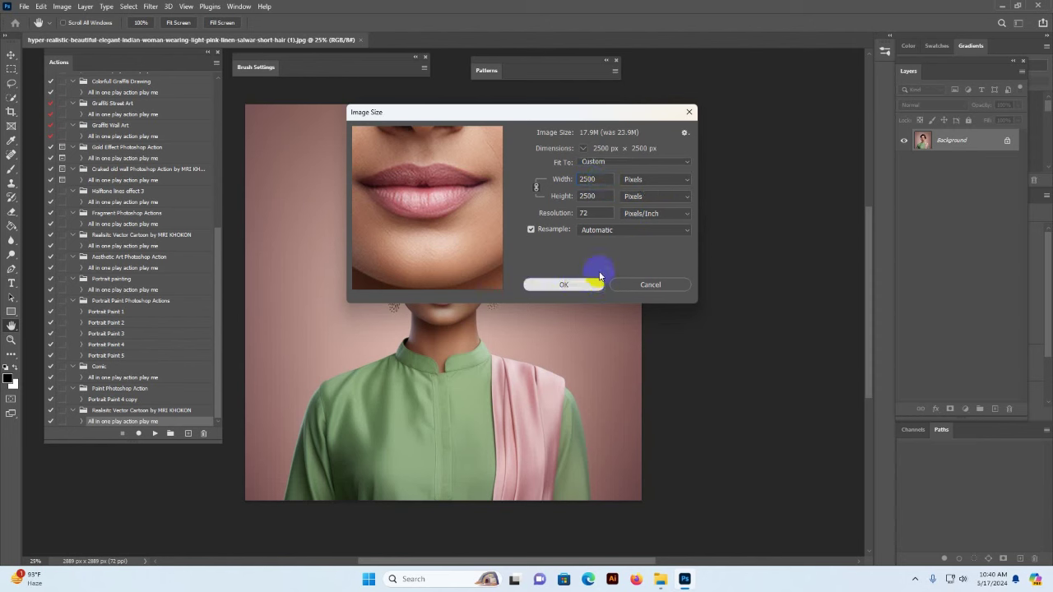
{"action": "left_click", "coordinate": [576, 285]}
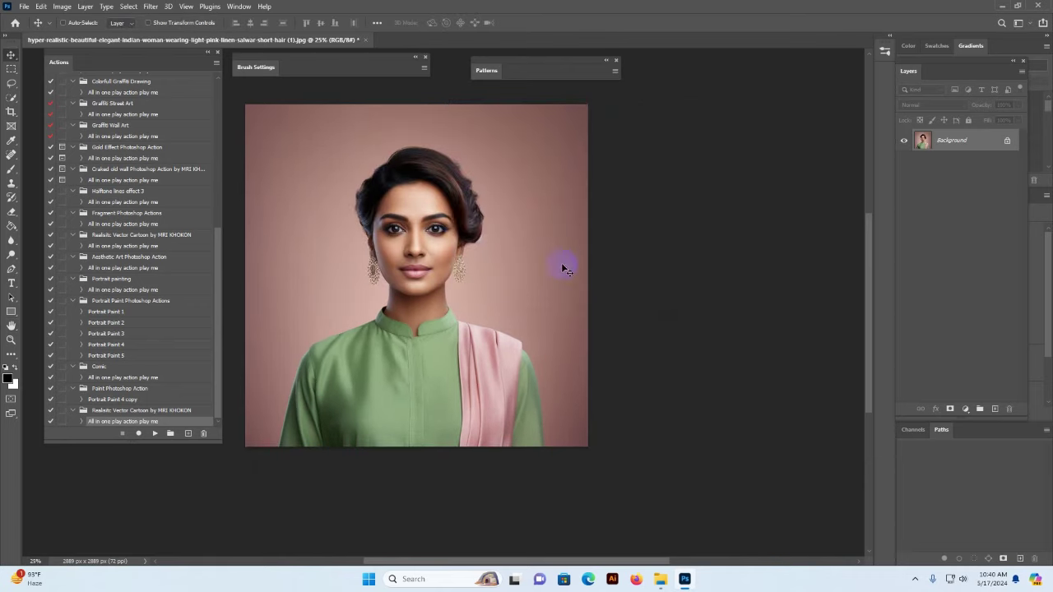
- Set the portrait's image mode to RGB Color
{"action": "key", "text": "v"}
{"action": "left_click", "coordinate": [444, 265]}
{"action": "key", "text": "z"}
{"action": "left_click_drag", "start_coordinate": [449, 230], "coordinate": [568, 246]}
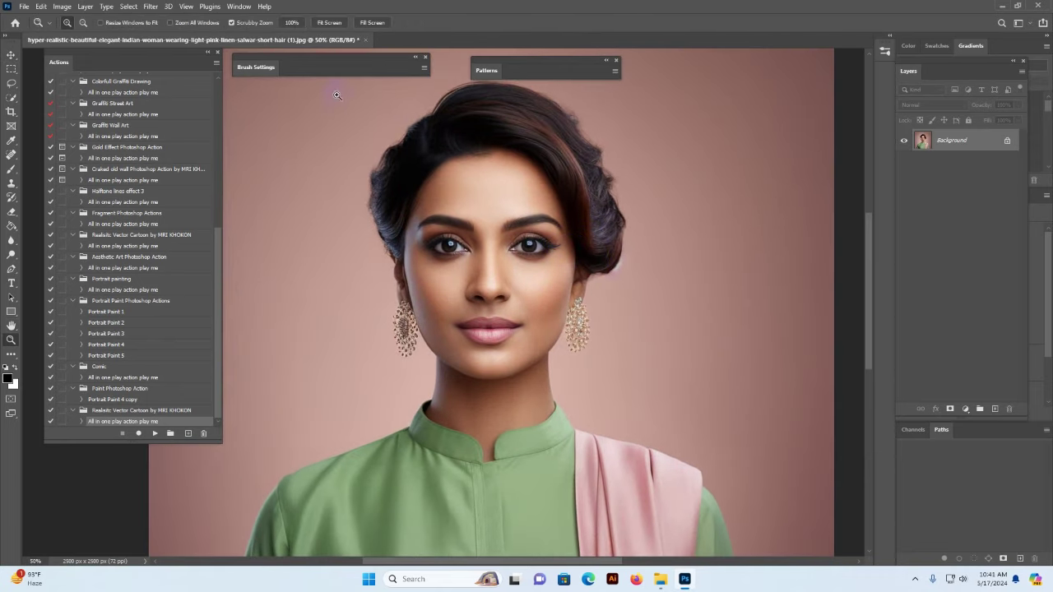
{"action": "left_click", "coordinate": [62, 7]}
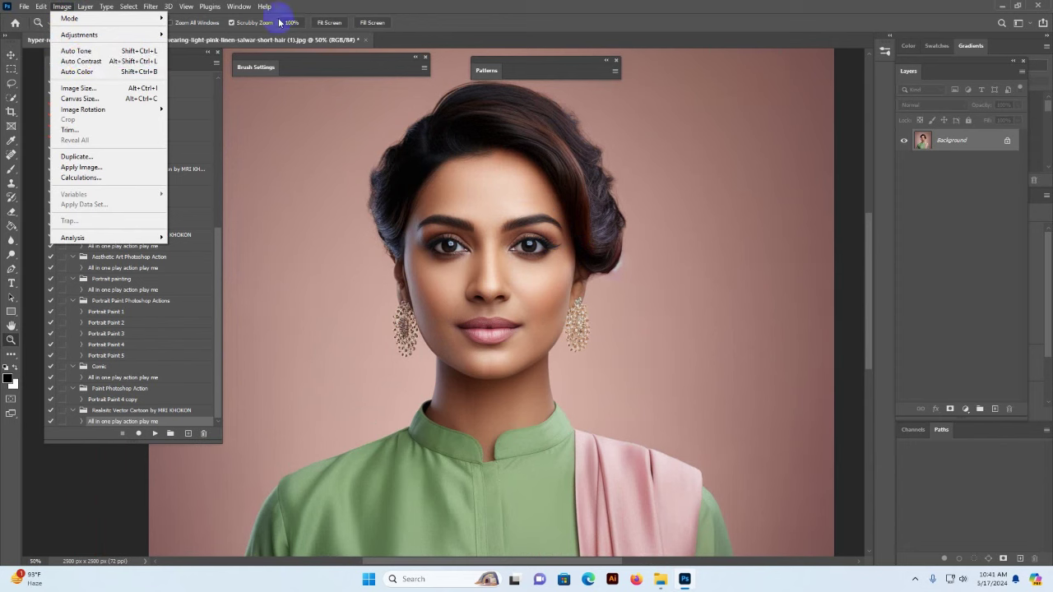
{"action": "left_click", "coordinate": [334, 31]}
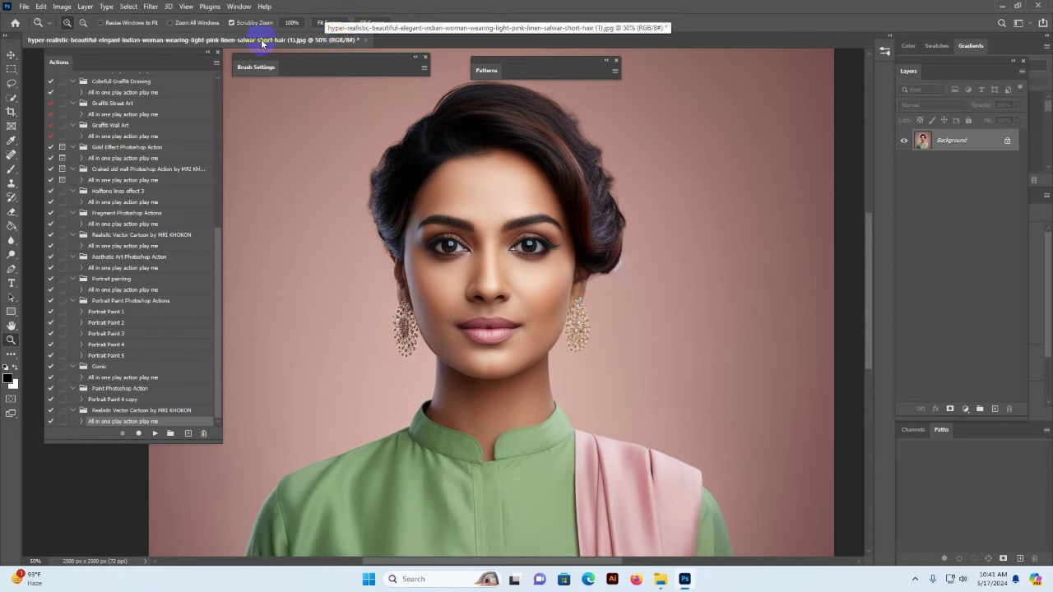
{"action": "left_click", "coordinate": [61, 7]}
{"action": "mouse_move", "coordinate": [73, 20]}
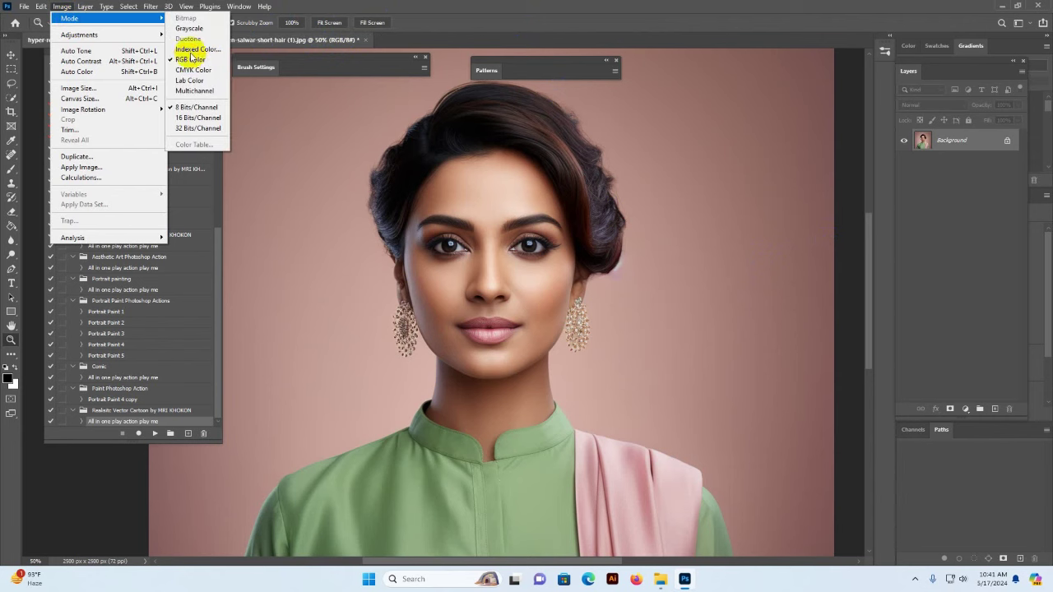
{"action": "left_click", "coordinate": [191, 59]}
- Rearrange the Actions and Layers panels so that they sit on either side of the portrait's face
{"action": "left_click_drag", "start_coordinate": [87, 62], "coordinate": [74, 67]}
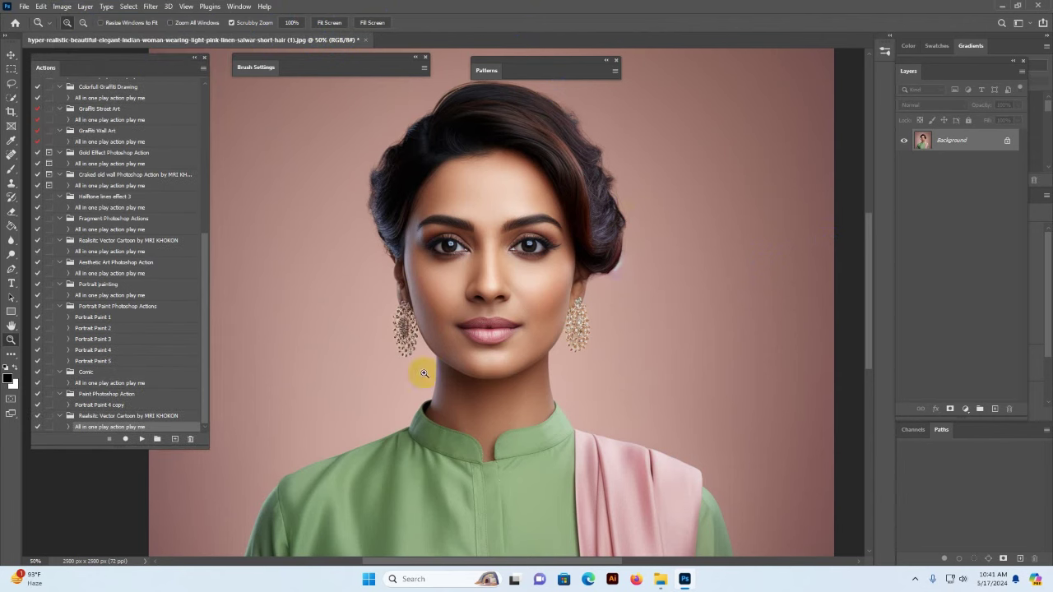
{"action": "left_click_drag", "start_coordinate": [909, 70], "coordinate": [748, 81]}
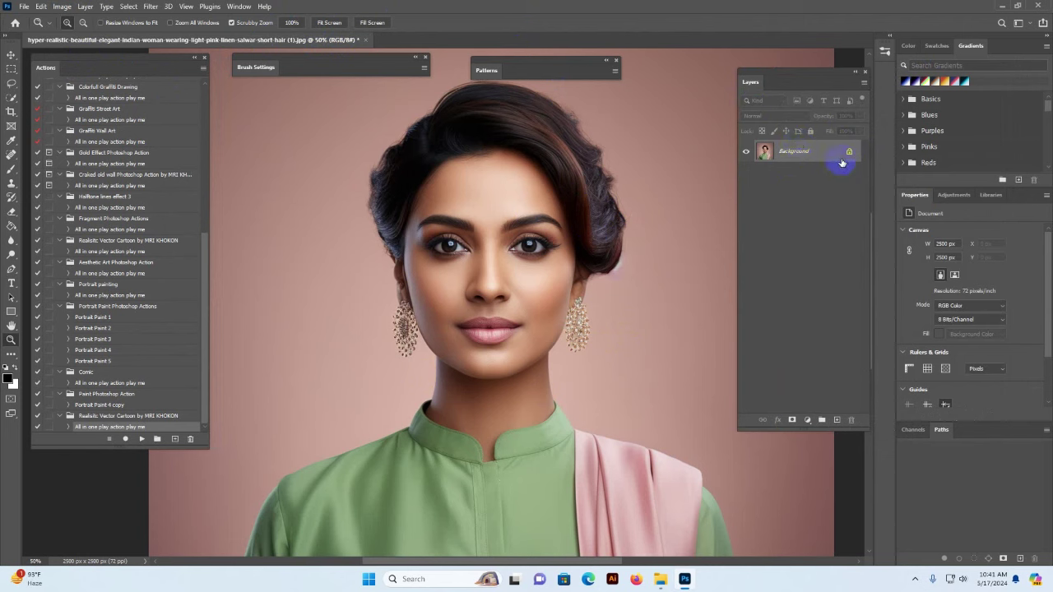
{"action": "left_click_drag", "start_coordinate": [814, 86], "coordinate": [802, 86]}
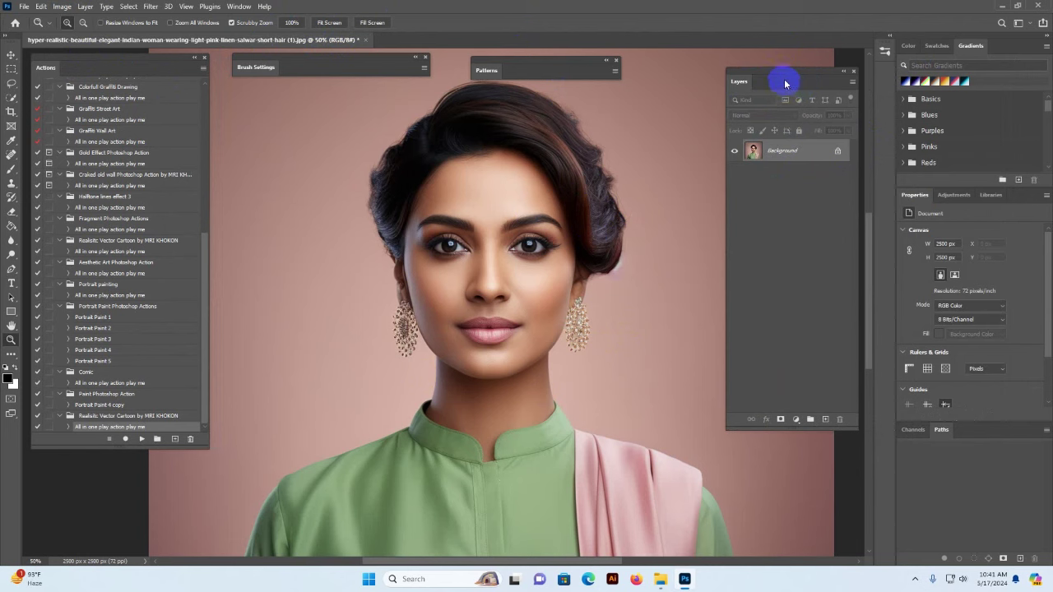
- Convert the locked Background into a regular layer named Layer 0, and flatten the image back to a Background
{"action": "double_click", "coordinate": [809, 153]}
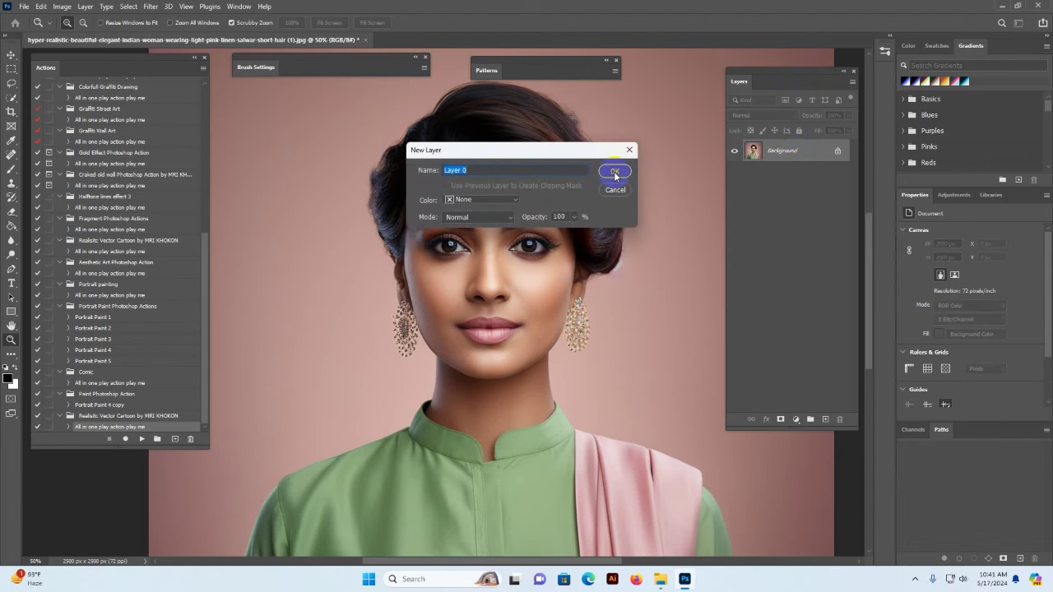
{"action": "left_click", "coordinate": [615, 173]}
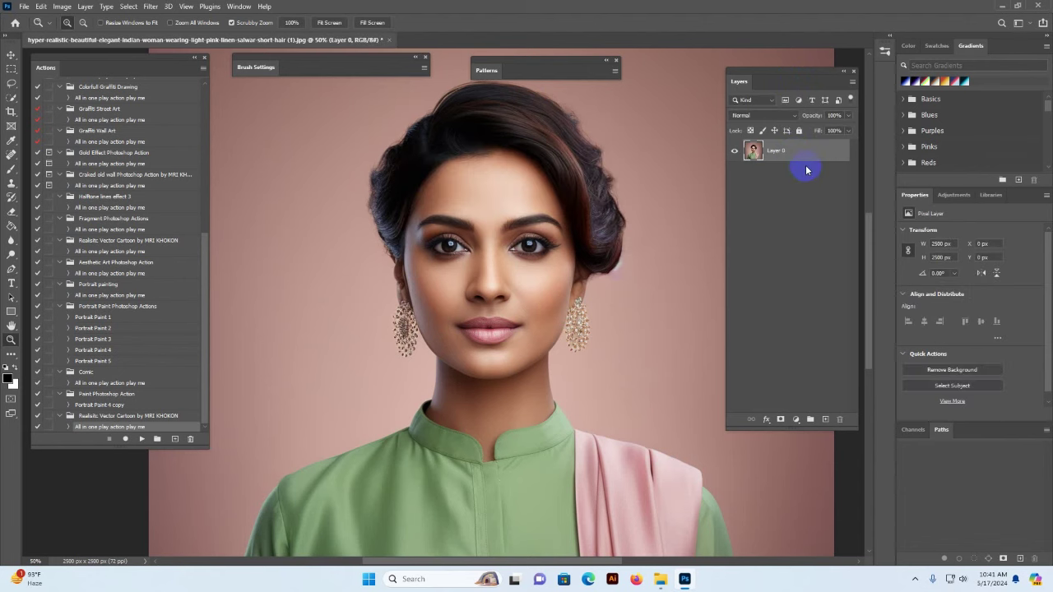
{"action": "right_click", "coordinate": [805, 153]}
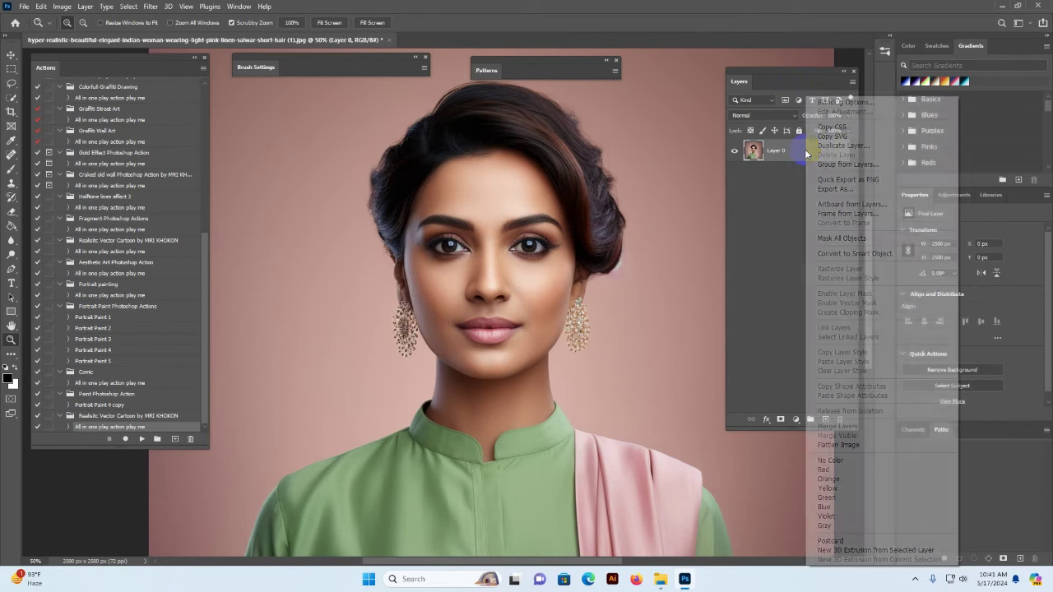
{"action": "left_click", "coordinate": [847, 447]}
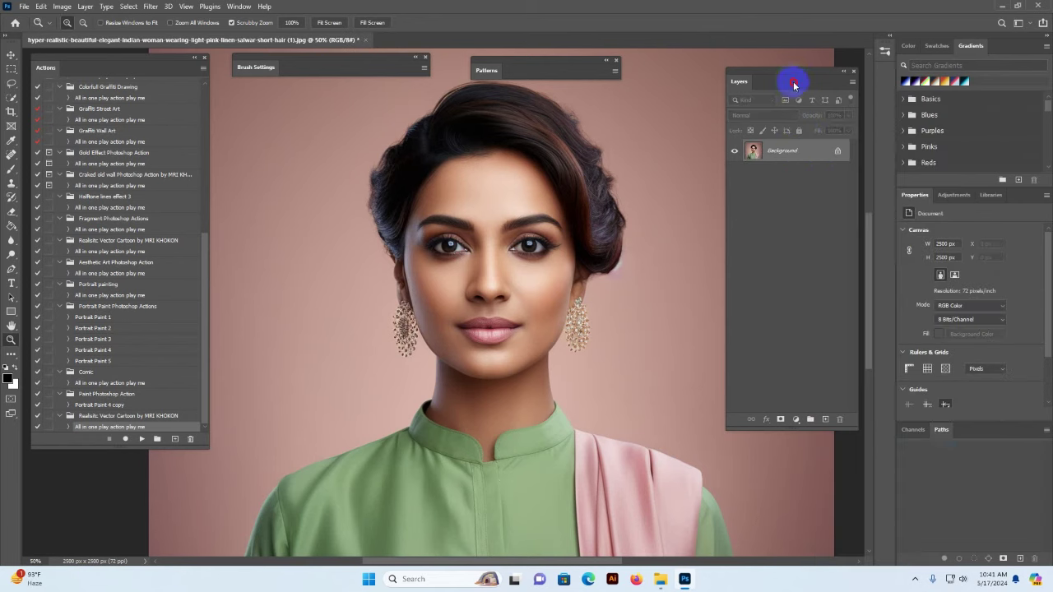
- Shift the Layers panel slightly and run the selected Realisitc Vector Cartoon action on the portrait
{"action": "left_click_drag", "start_coordinate": [794, 84], "coordinate": [796, 76]}
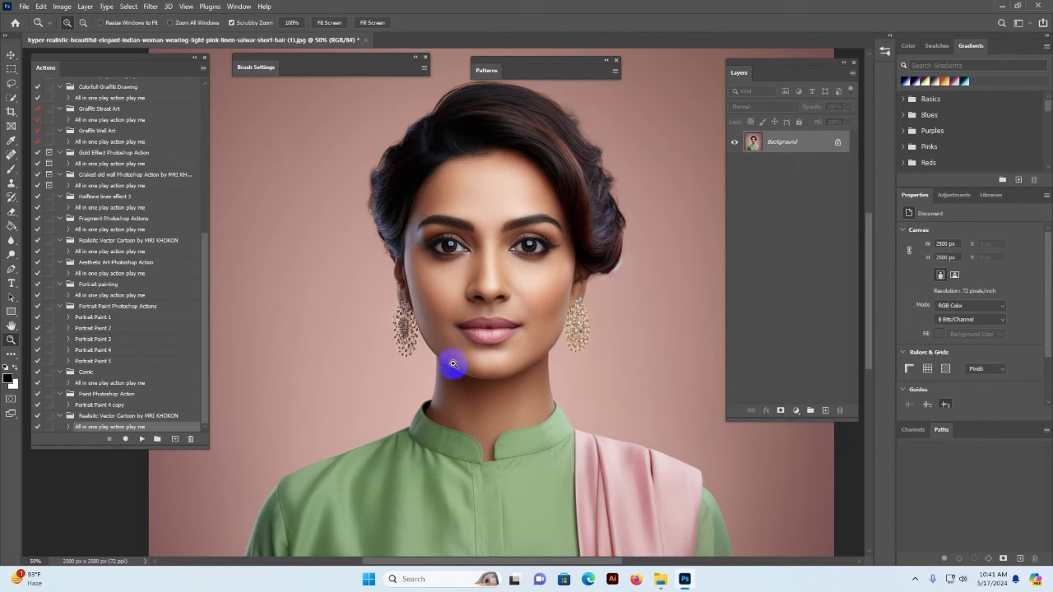
{"action": "left_click", "coordinate": [141, 439]}
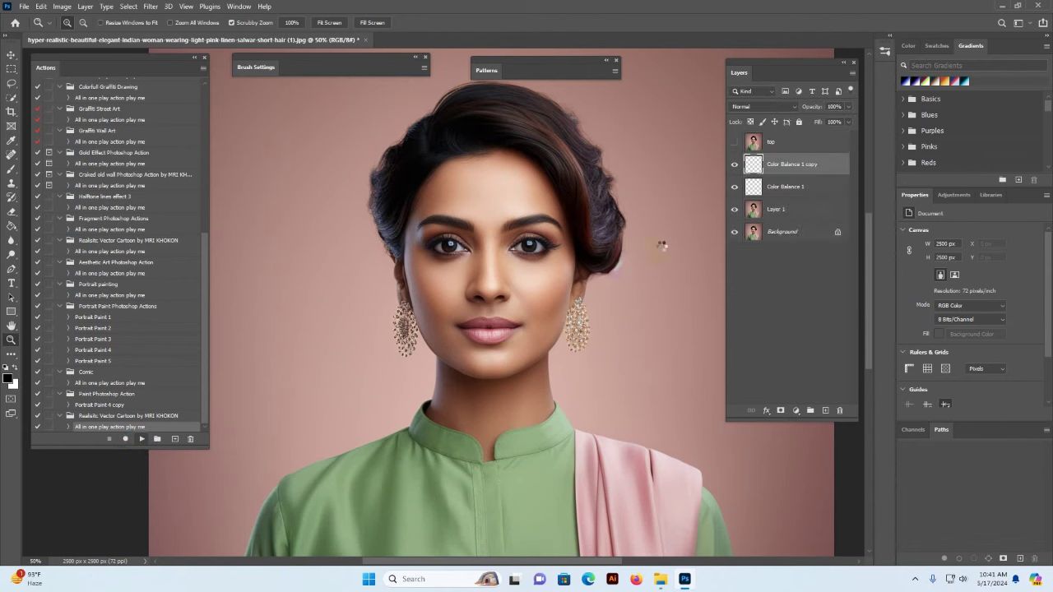
{"action": "left_click", "coordinate": [583, 191]}
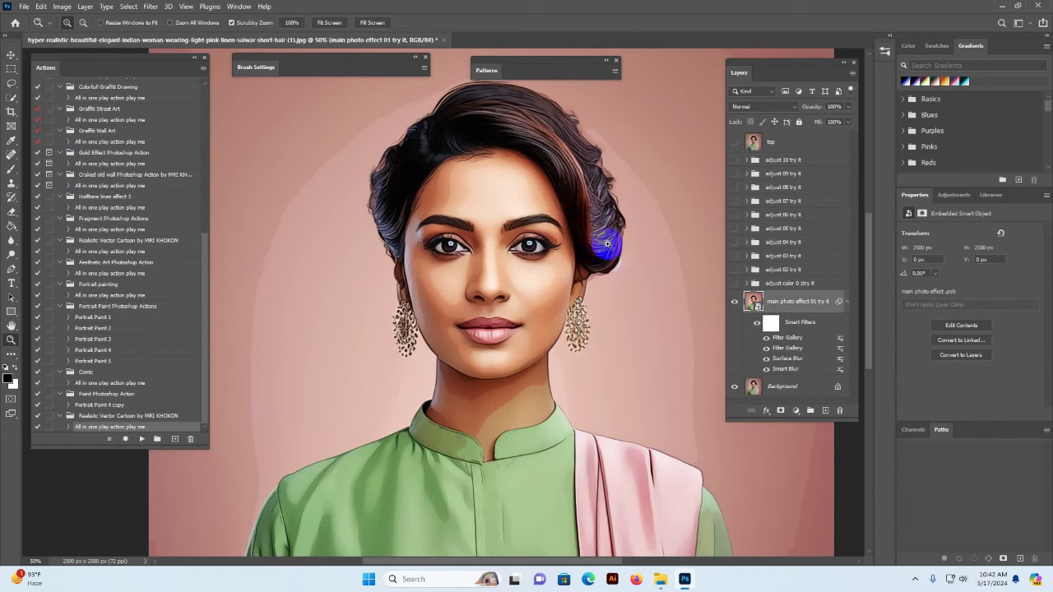
- Inspect the cartoon effect on the face up close and turn on the adjust color 0 1try it group
{"action": "left_click", "coordinate": [530, 242]}
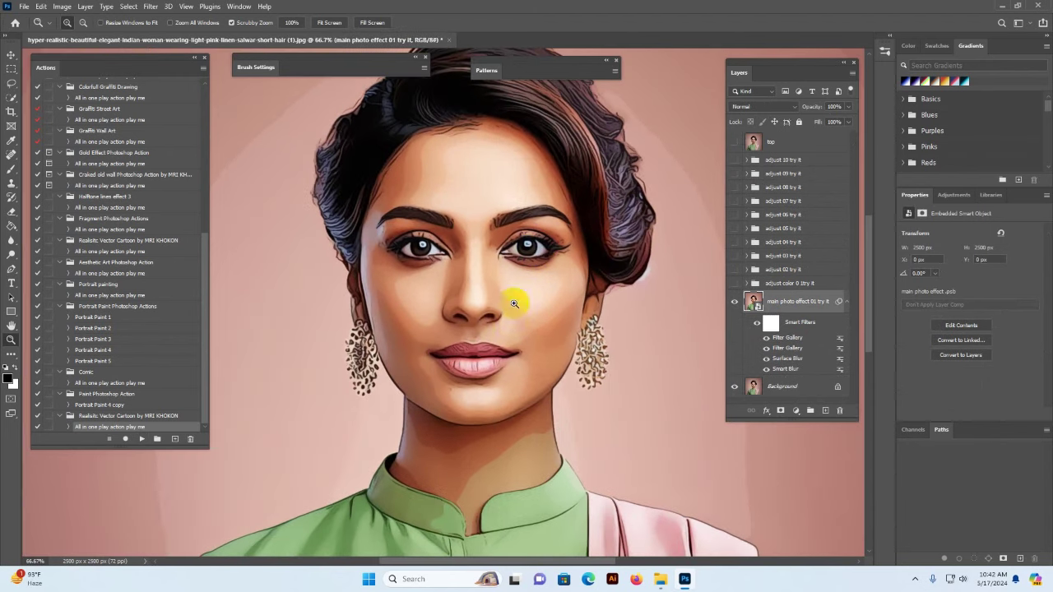
{"action": "left_click", "coordinate": [514, 304]}
{"action": "scroll", "coordinate": [529, 318], "scroll_direction": "up", "scroll_amount": 1}
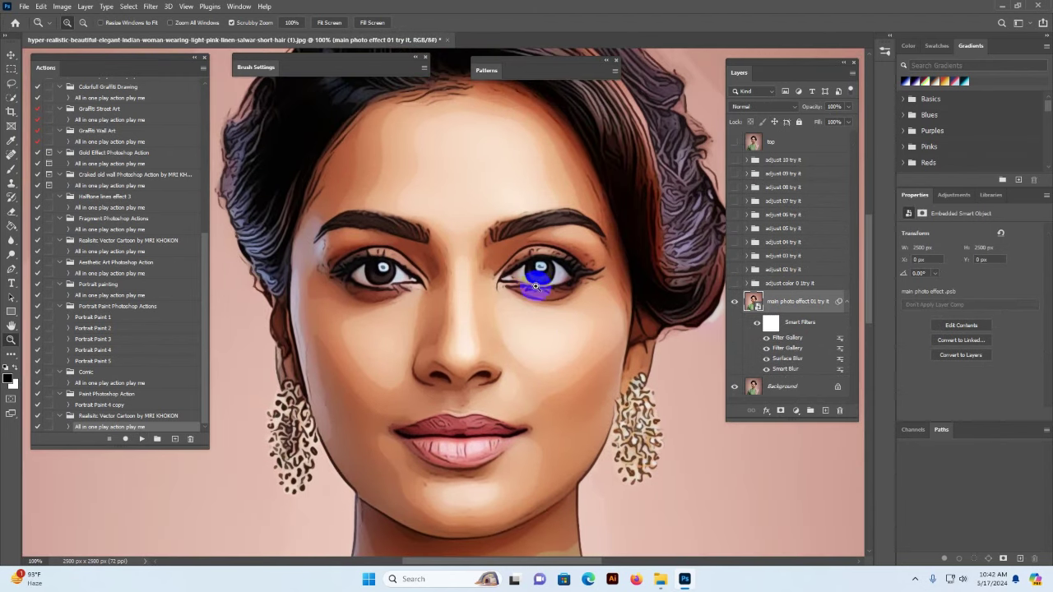
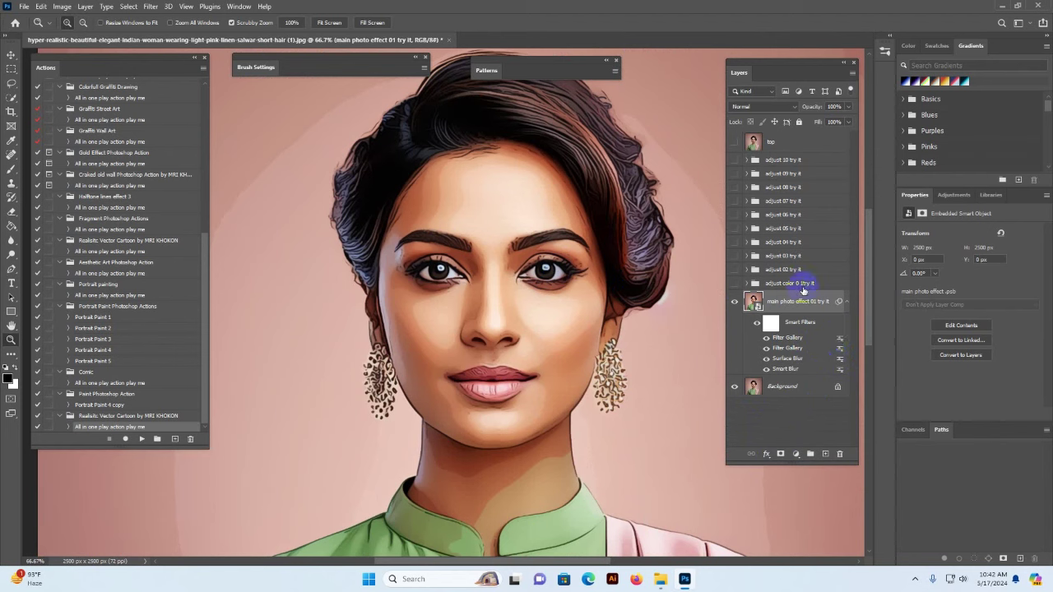
{"action": "left_click", "coordinate": [802, 285]}
{"action": "left_click", "coordinate": [735, 285]}
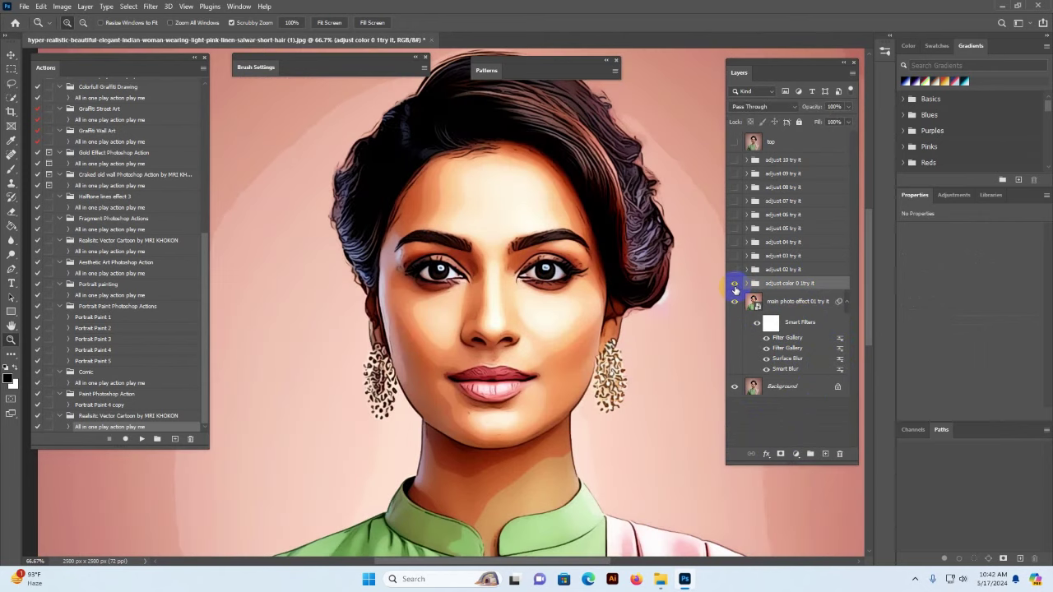
- Compare the adjust color 0 1try it and adjust 02 try it groups on the portrait, separately and combined, and leave both hidden
{"action": "left_click", "coordinate": [735, 284]}
{"action": "left_click", "coordinate": [736, 285]}
{"action": "left_click", "coordinate": [770, 272]}
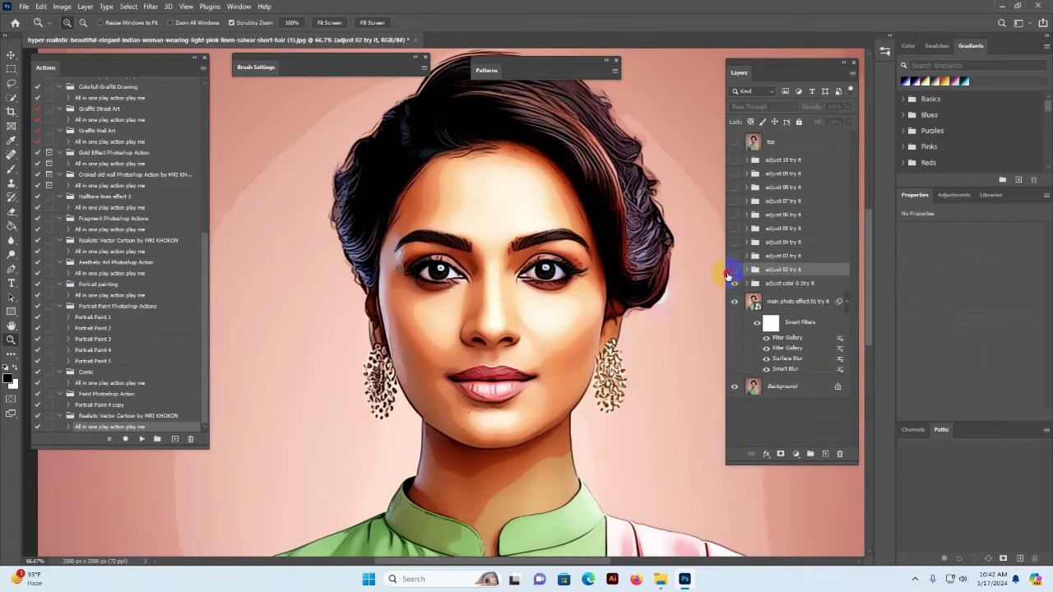
{"action": "left_click", "coordinate": [734, 270]}
{"action": "left_click", "coordinate": [740, 284]}
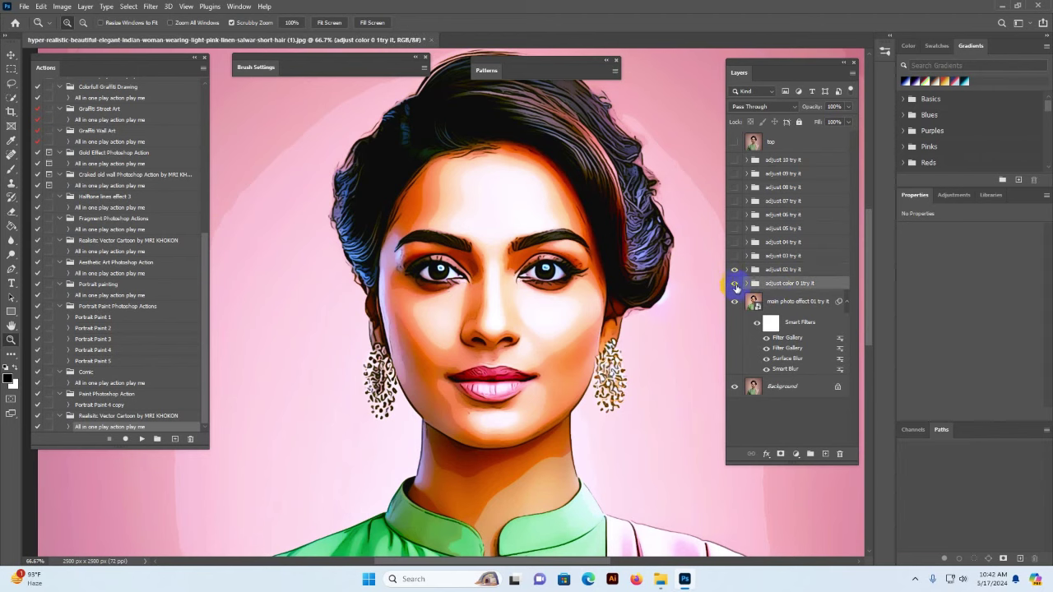
{"action": "left_click", "coordinate": [736, 284]}
{"action": "left_click", "coordinate": [778, 273]}
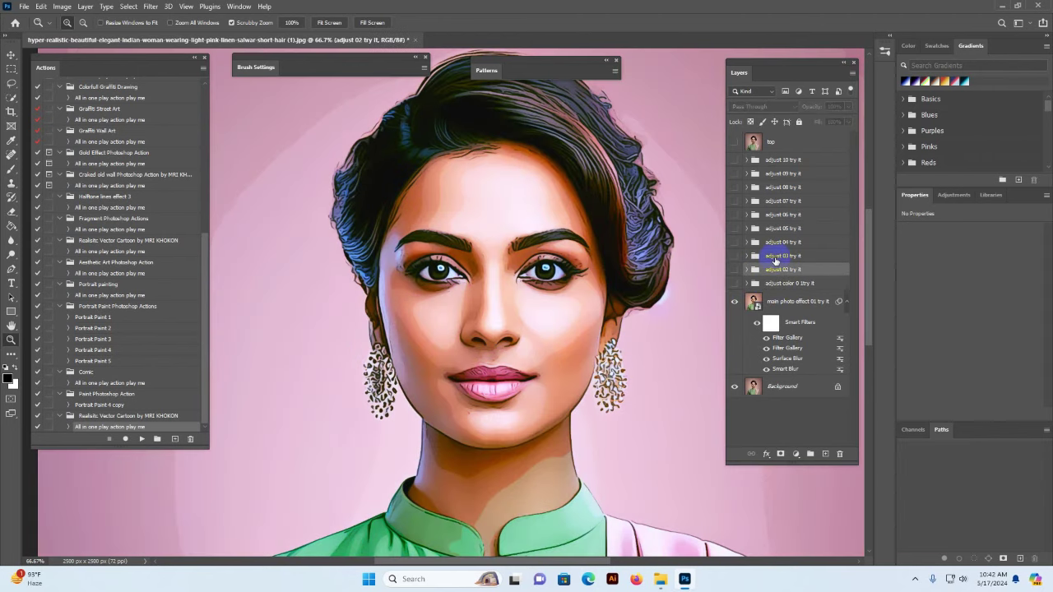
- Preview the adjust 03 try it group with and without its effect, preview adjust 04 try it, and hide both
{"action": "left_click", "coordinate": [733, 257]}
{"action": "left_click", "coordinate": [733, 257]}
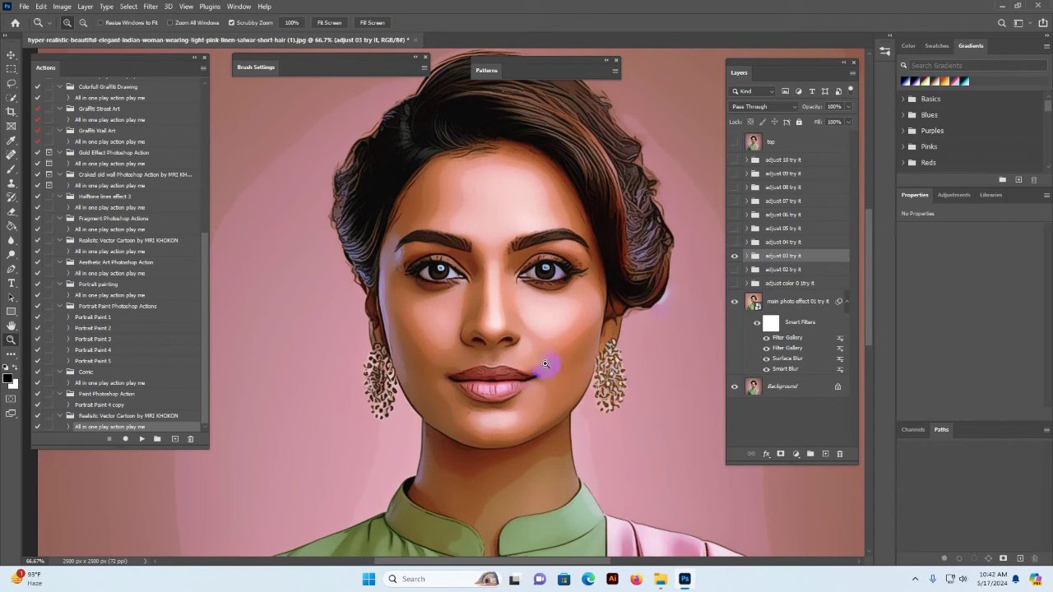
{"action": "left_click", "coordinate": [734, 257]}
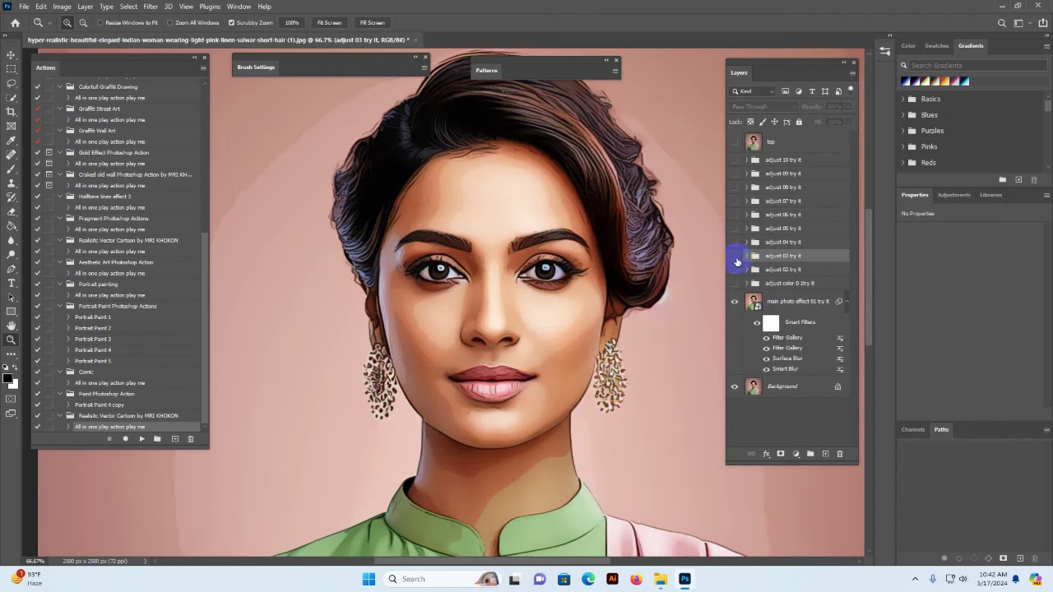
{"action": "left_click", "coordinate": [734, 258]}
{"action": "left_click", "coordinate": [734, 257]}
{"action": "left_click", "coordinate": [755, 246]}
{"action": "left_click", "coordinate": [736, 245]}
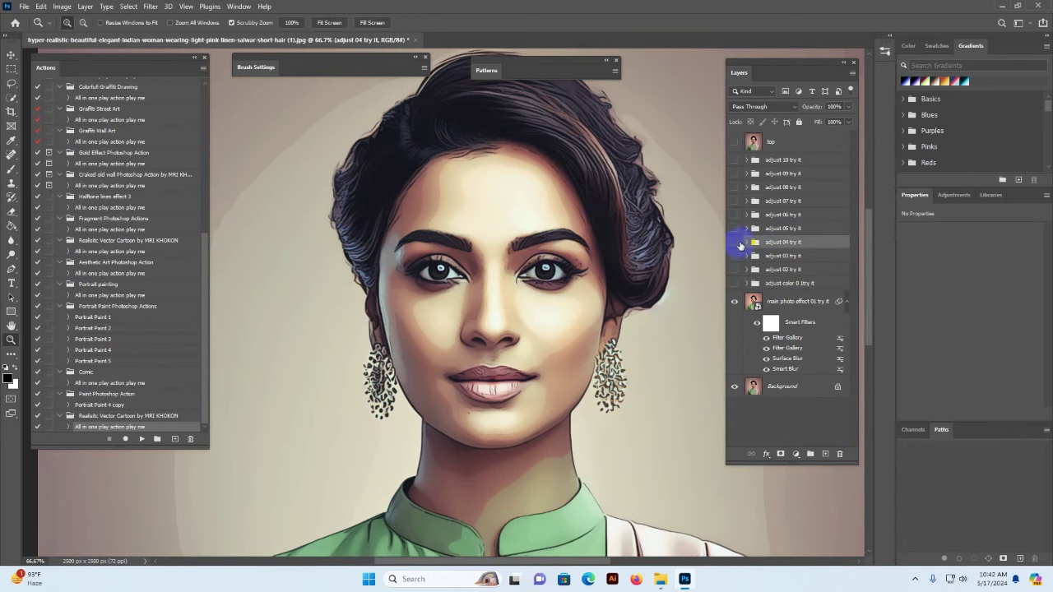
{"action": "left_click", "coordinate": [734, 244]}
- Preview the adjust 05 try it group on the portrait's face and clothing, and hide it again
{"action": "left_click", "coordinate": [754, 230]}
{"action": "left_click", "coordinate": [733, 230]}
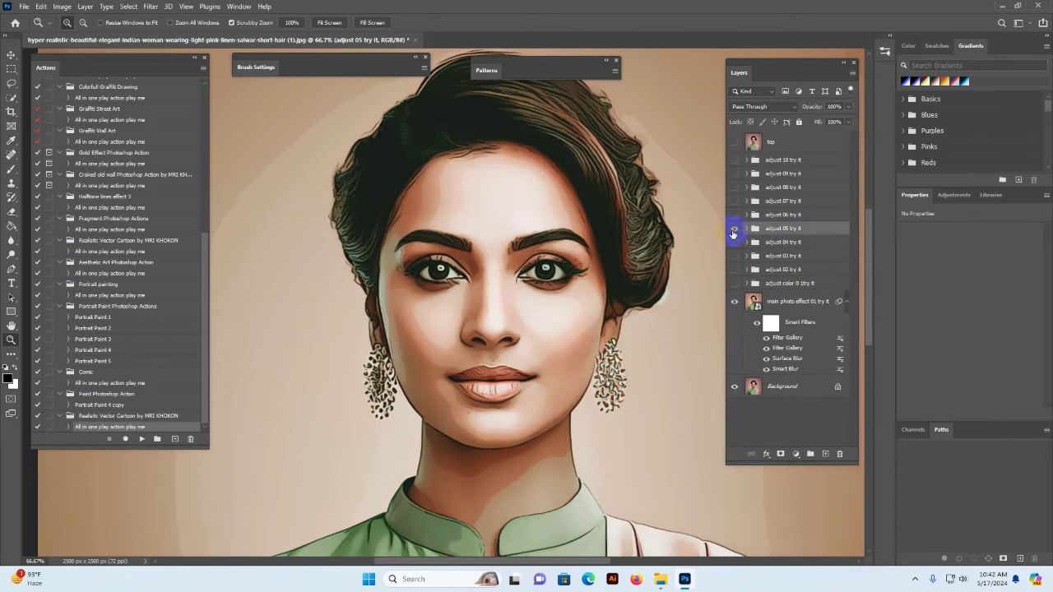
{"action": "scroll", "coordinate": [536, 355], "scroll_direction": "down", "scroll_amount": 5}
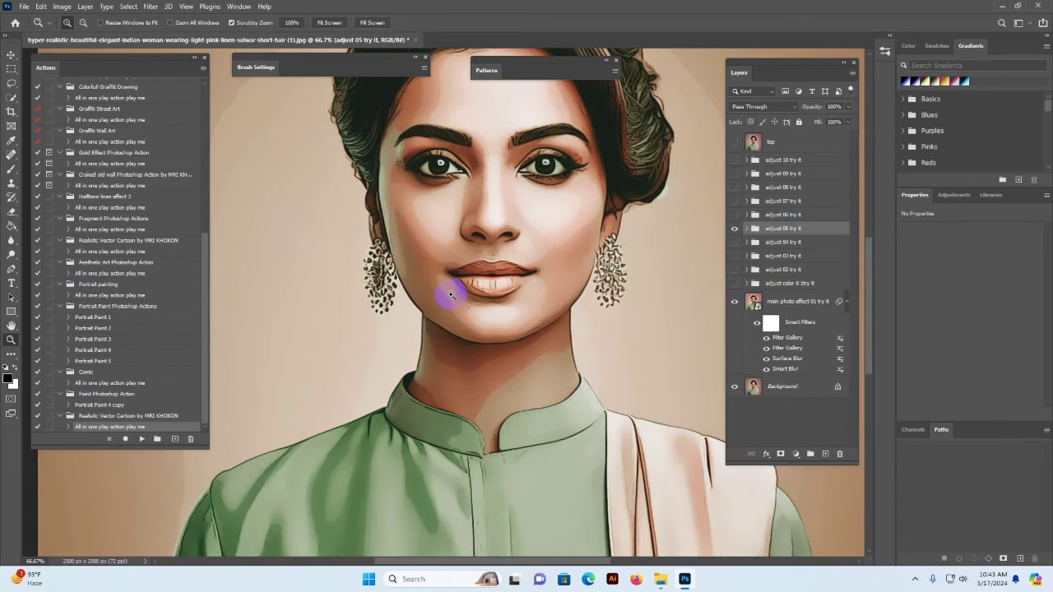
{"action": "left_click_drag", "start_coordinate": [867, 220], "coordinate": [867, 198]}
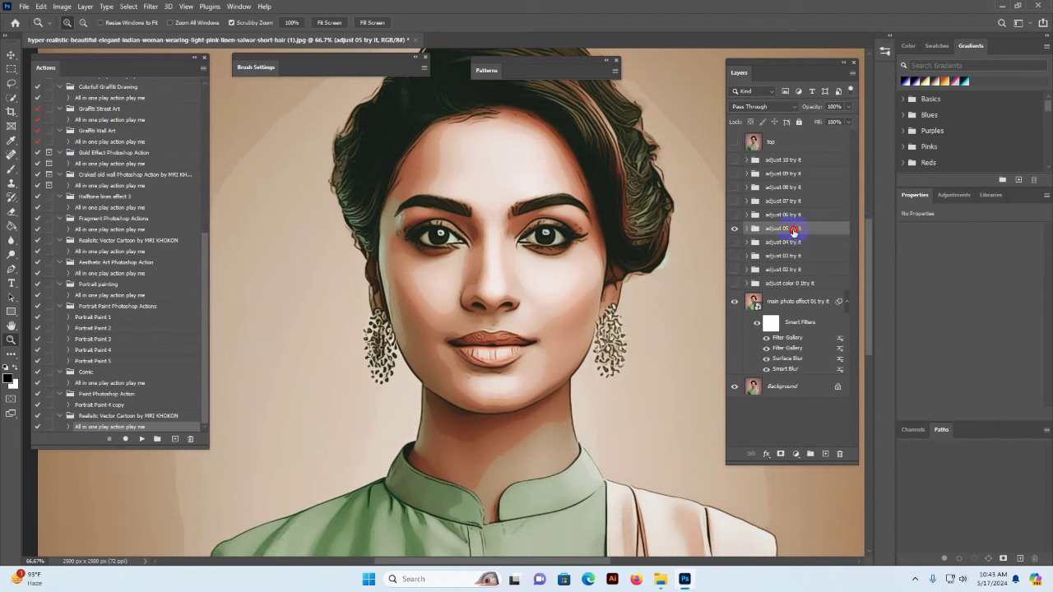
{"action": "left_click", "coordinate": [735, 230]}
- Preview the adjust 06, adjust 07 and adjust 08 try it groups one at a time on the portrait
{"action": "left_click", "coordinate": [754, 216]}
{"action": "left_click", "coordinate": [732, 215]}
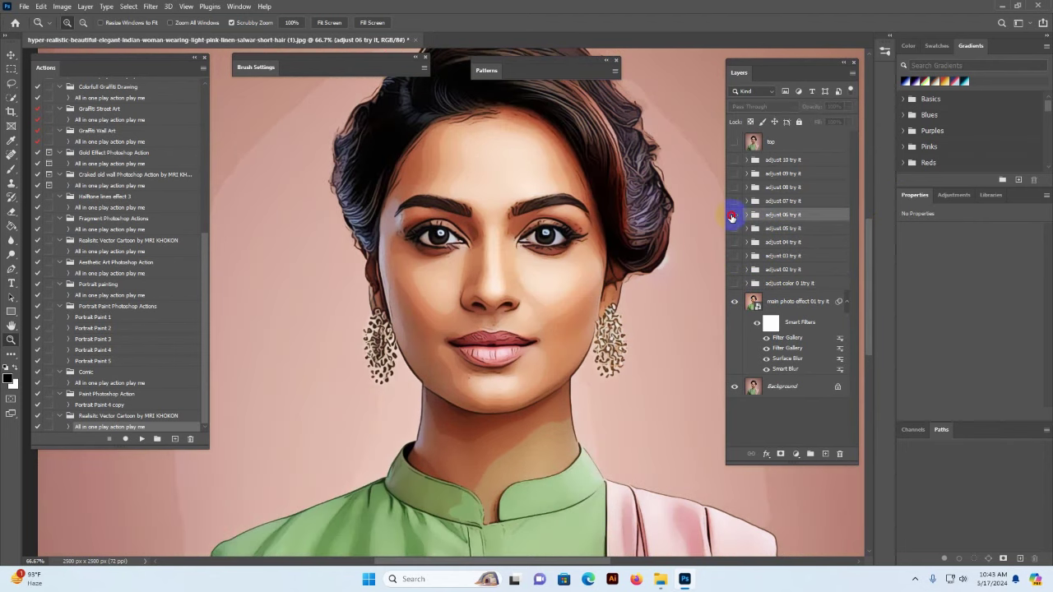
{"action": "left_click", "coordinate": [733, 202]}
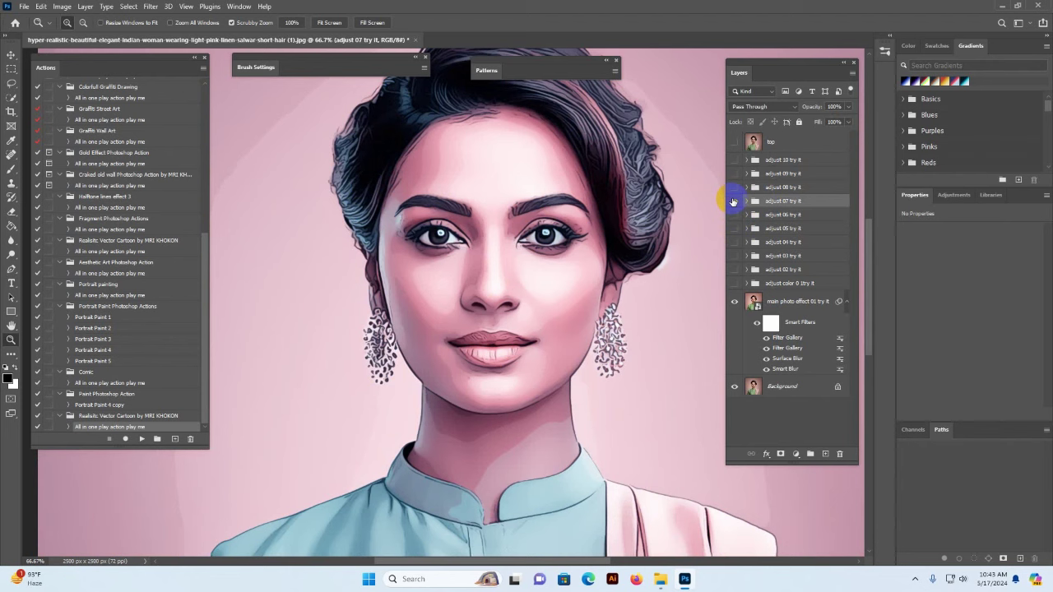
{"action": "left_click", "coordinate": [733, 188]}
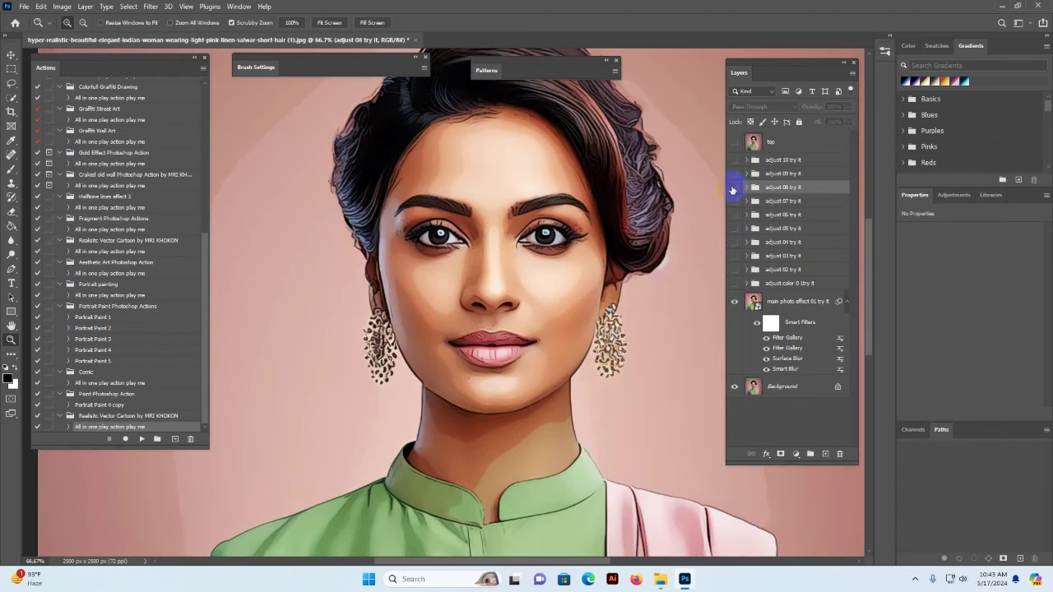
- Preview the adjust 09 try it and adjust 10 try it groups one at a time, leaving both hidden
{"action": "left_click", "coordinate": [742, 174]}
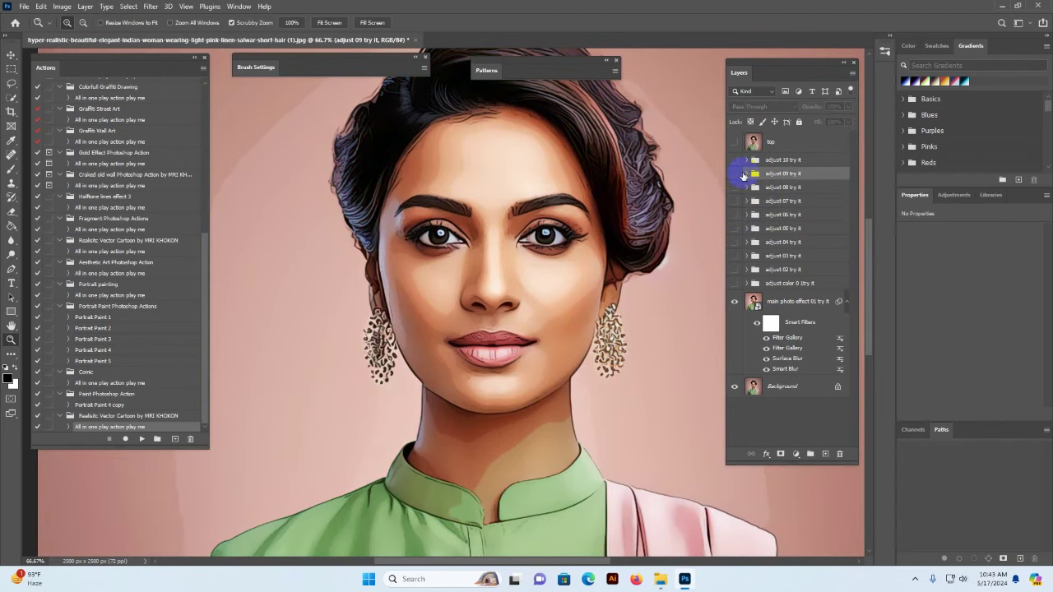
{"action": "left_click", "coordinate": [733, 176]}
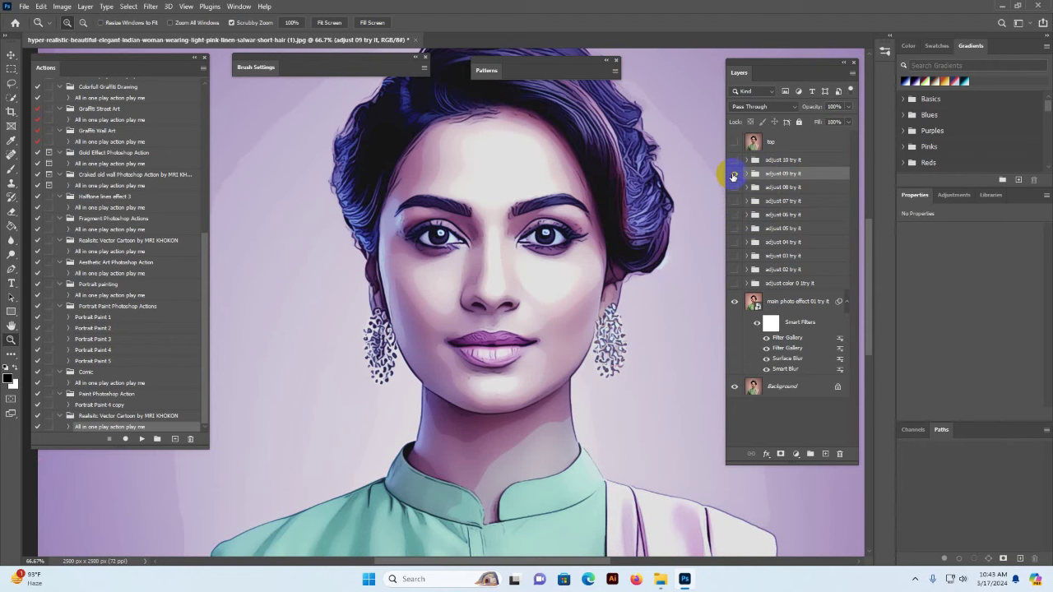
{"action": "left_click", "coordinate": [733, 162]}
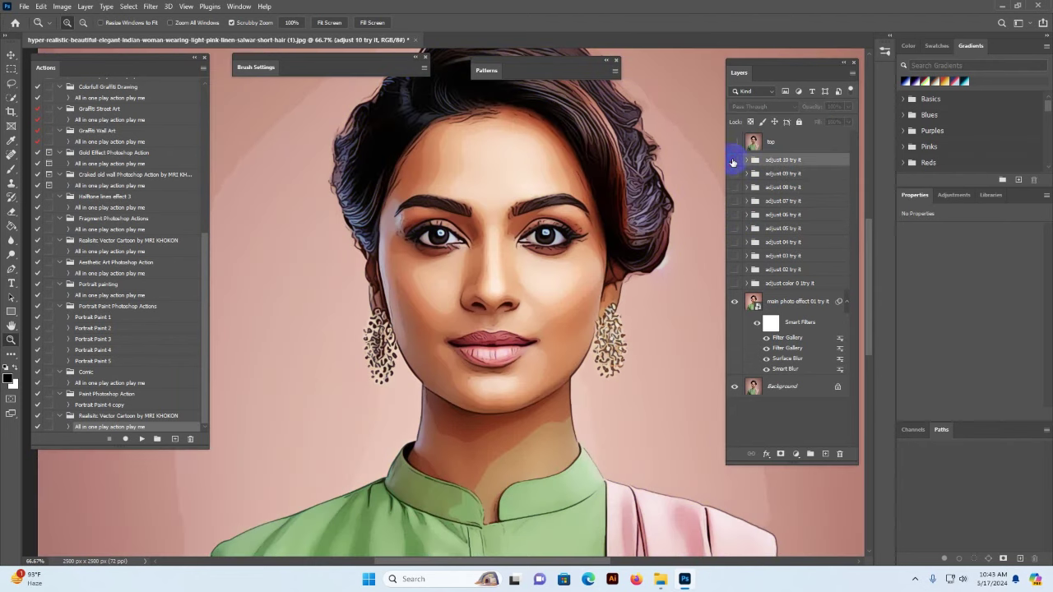
{"action": "left_click", "coordinate": [733, 162]}
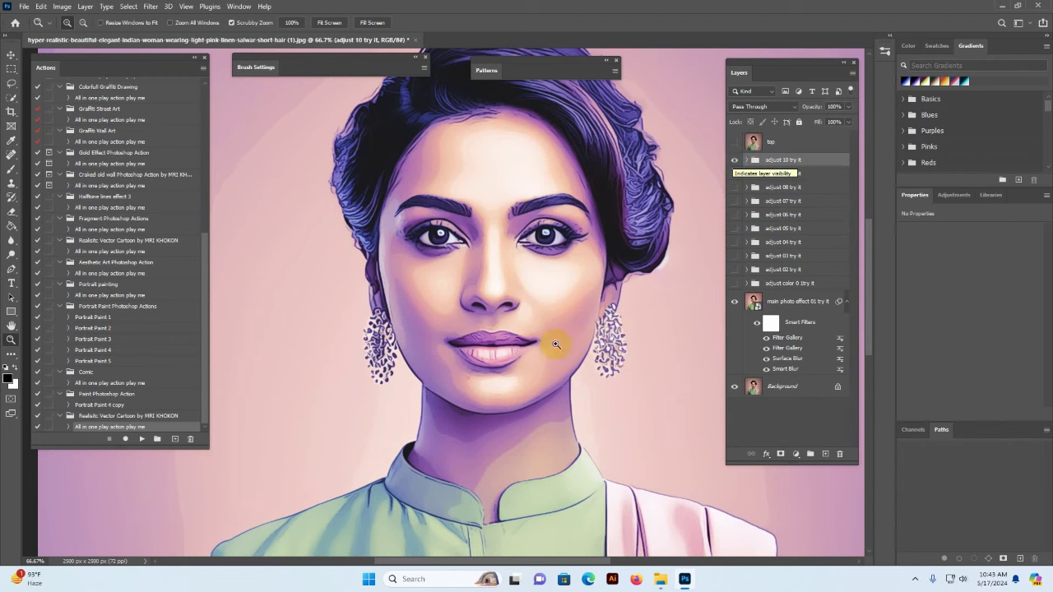
{"action": "left_click", "coordinate": [734, 162]}
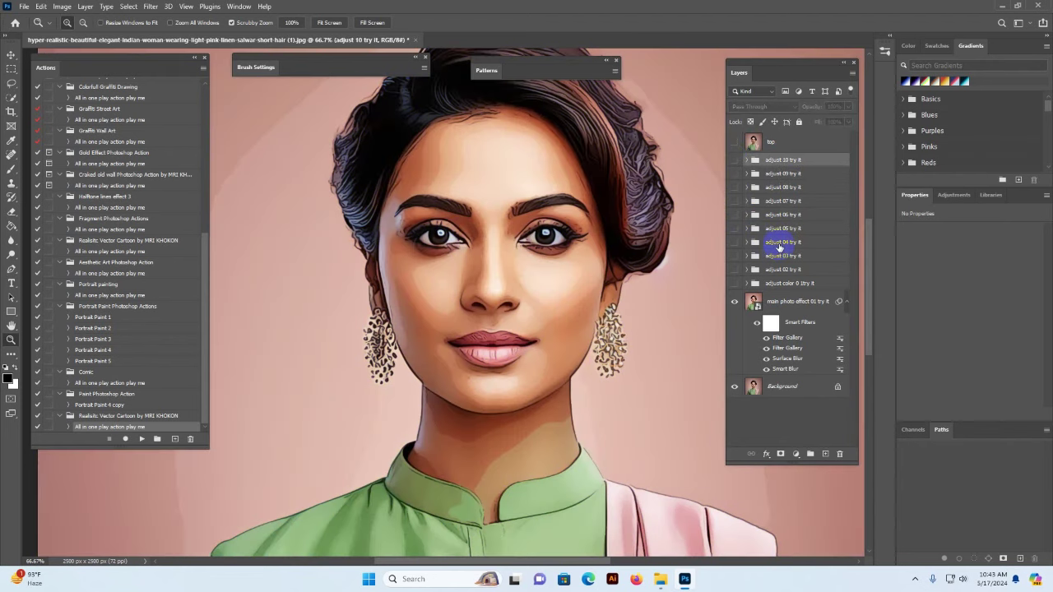
- Recheck the adjust 04, adjust 03 and adjust 02 try it groups in turn, hiding each one again
{"action": "left_click", "coordinate": [761, 245]}
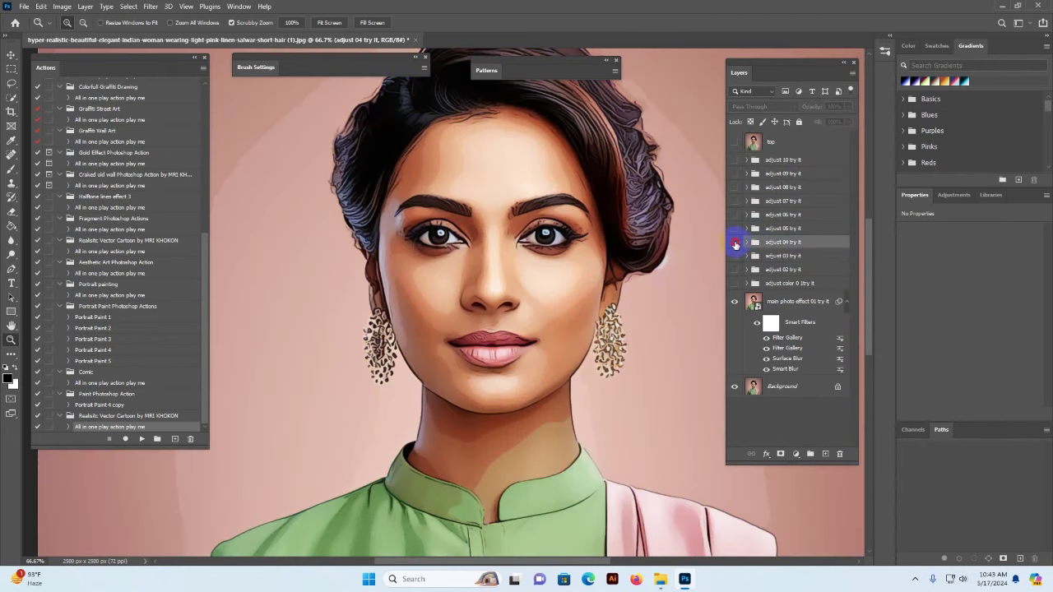
{"action": "left_click", "coordinate": [734, 243]}
{"action": "left_click", "coordinate": [735, 243]}
{"action": "left_click", "coordinate": [743, 262]}
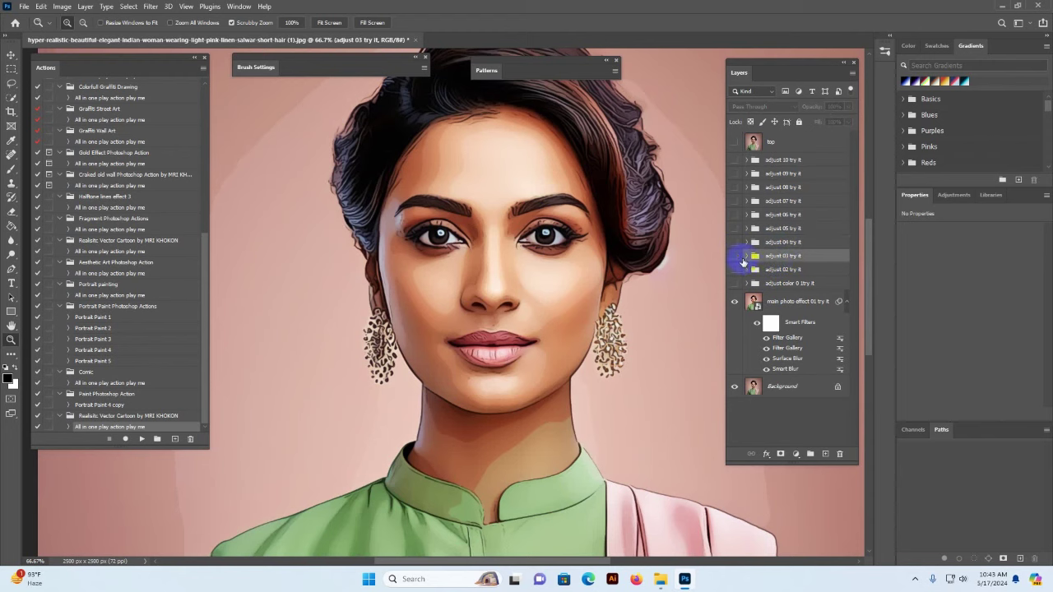
{"action": "left_click", "coordinate": [734, 257]}
{"action": "left_click", "coordinate": [734, 258]}
{"action": "left_click", "coordinate": [741, 271]}
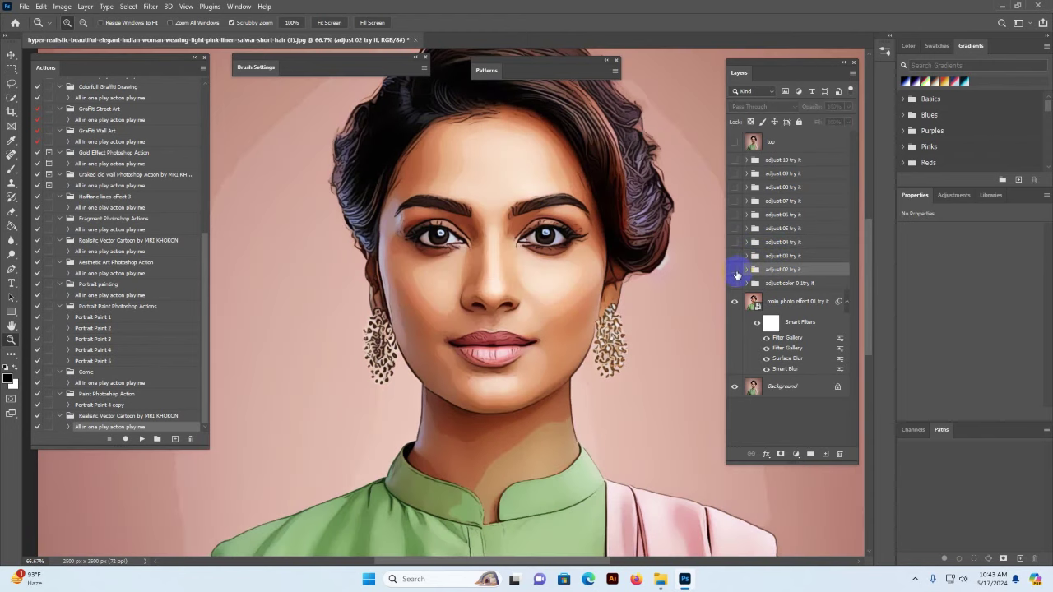
{"action": "left_click", "coordinate": [735, 270]}
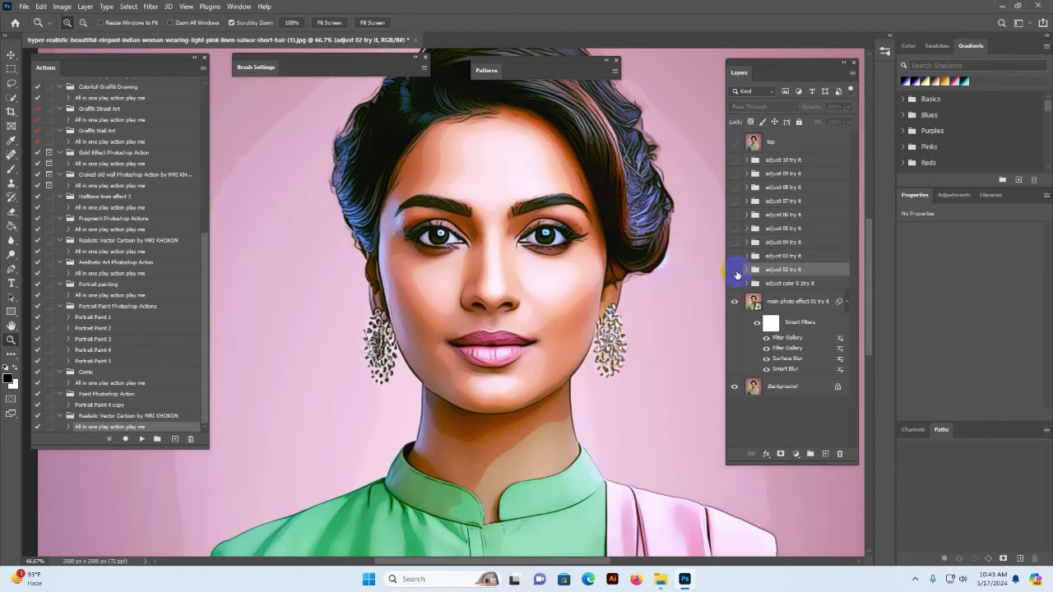
{"action": "left_click", "coordinate": [735, 270]}
- Show the adjust 03 try it group and merge it with the layers down to main photo effect 01 try it
{"action": "left_click", "coordinate": [747, 260]}
{"action": "left_click", "coordinate": [734, 257]}
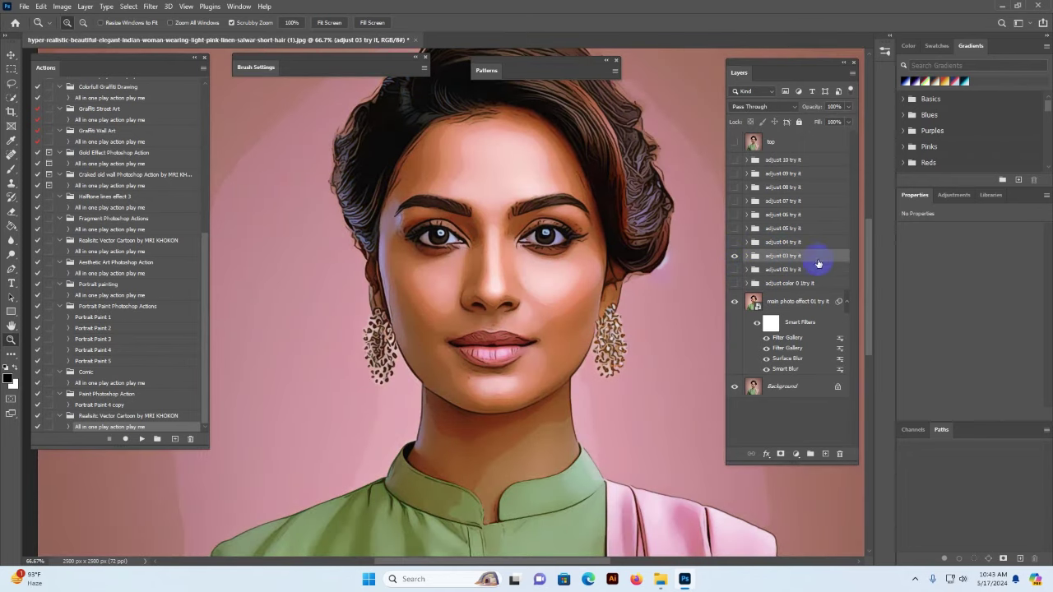
{"action": "left_click", "coordinate": [795, 306], "text": "shift"}
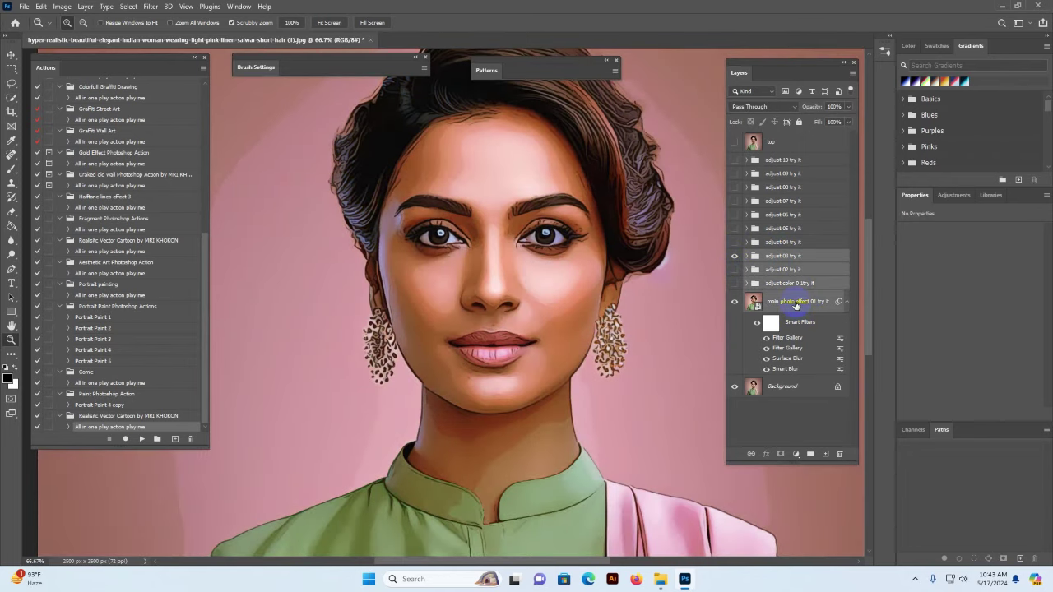
{"action": "left_click", "coordinate": [797, 259]}
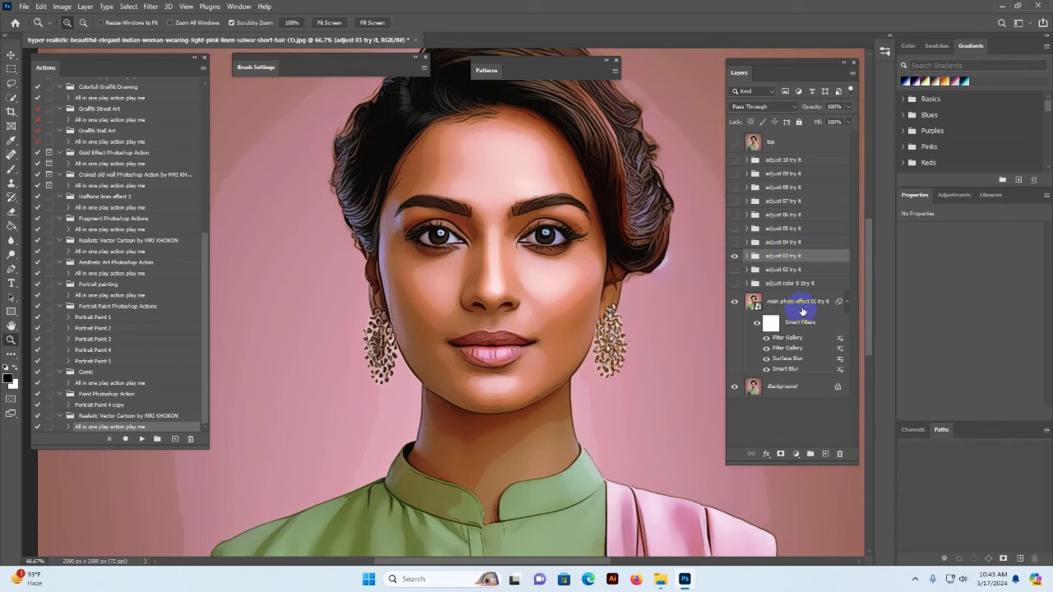
{"action": "left_click", "coordinate": [805, 309], "text": "shift"}
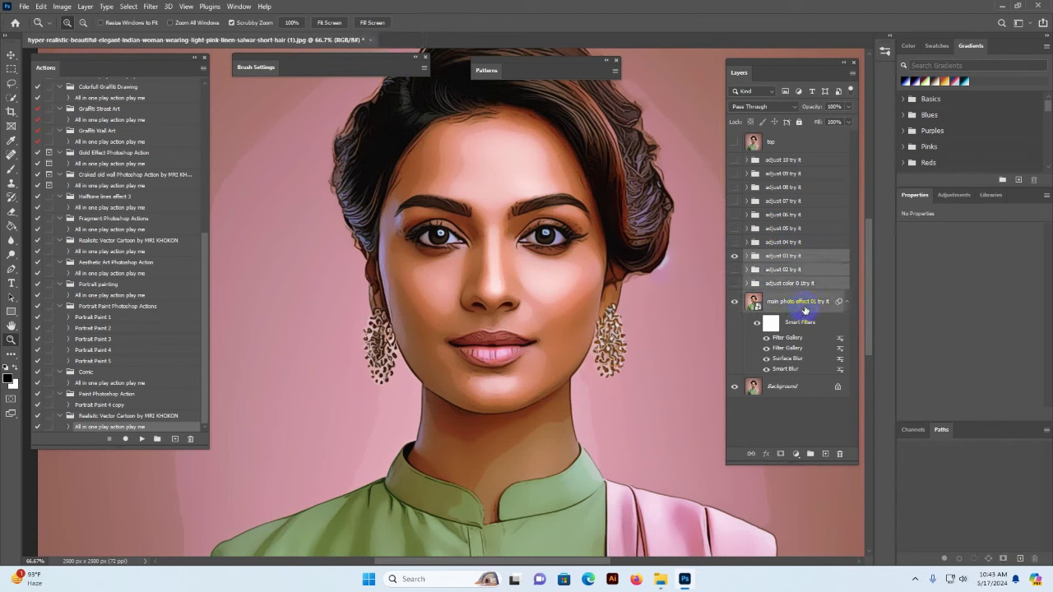
{"action": "key", "text": "ctrl+e"}
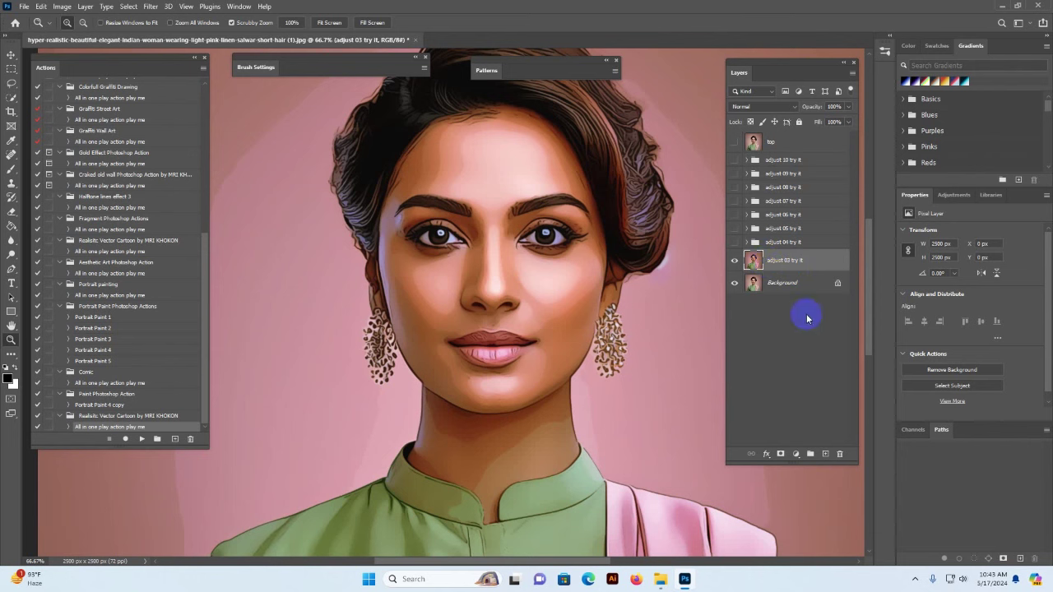
- Open Photo Mockup from the Main file Realisitc Vector Cartoon folder in File Explorer, and open its Your photo replace here smart object for editing
{"action": "mouse_move", "coordinate": [663, 578]}
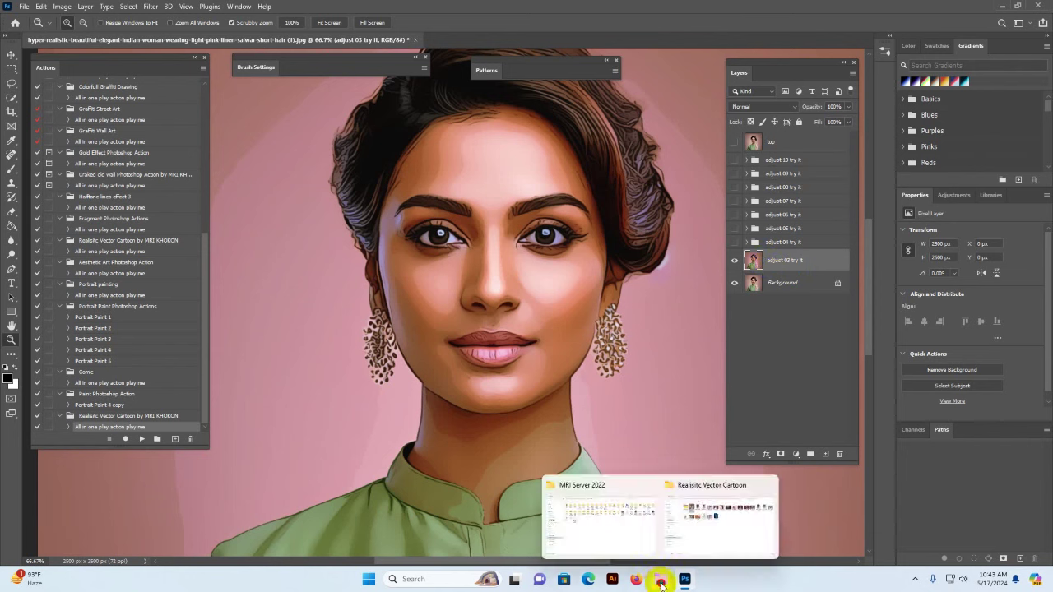
{"action": "left_click", "coordinate": [716, 532]}
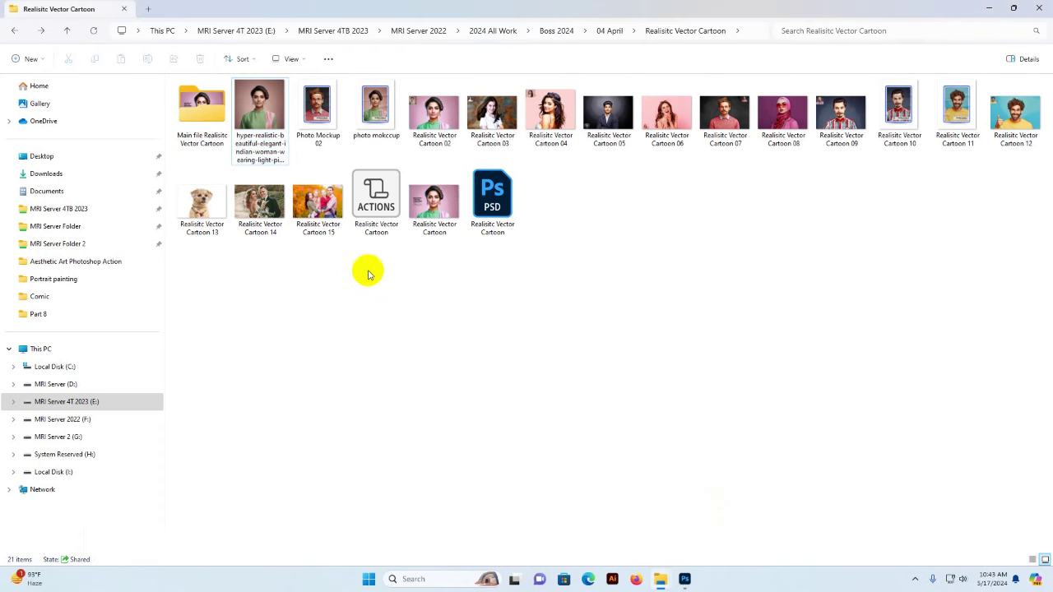
{"action": "double_click", "coordinate": [206, 114]}
{"action": "left_click", "coordinate": [257, 128]}
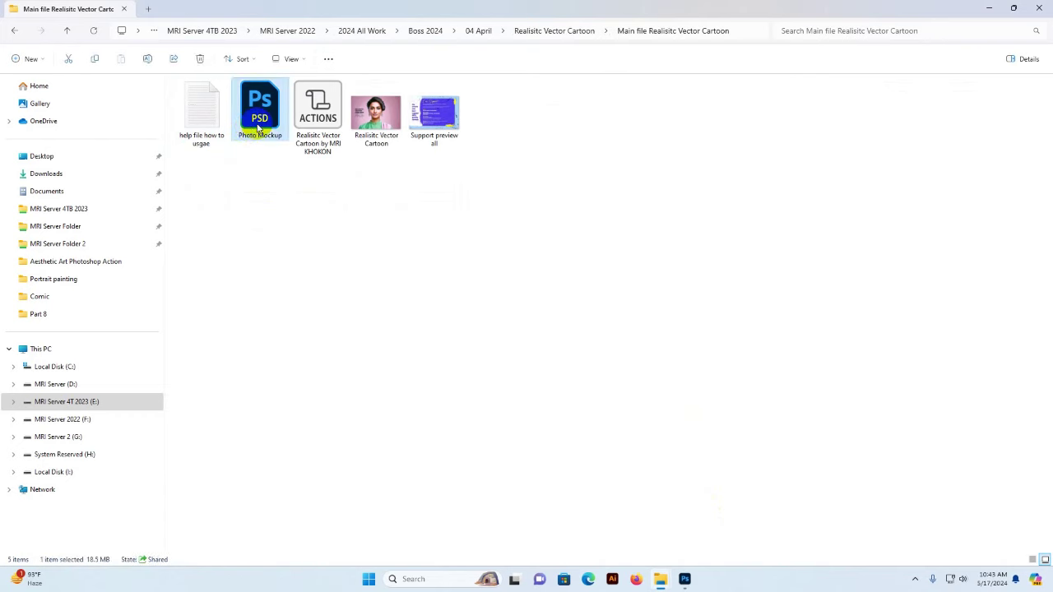
{"action": "double_click", "coordinate": [257, 115]}
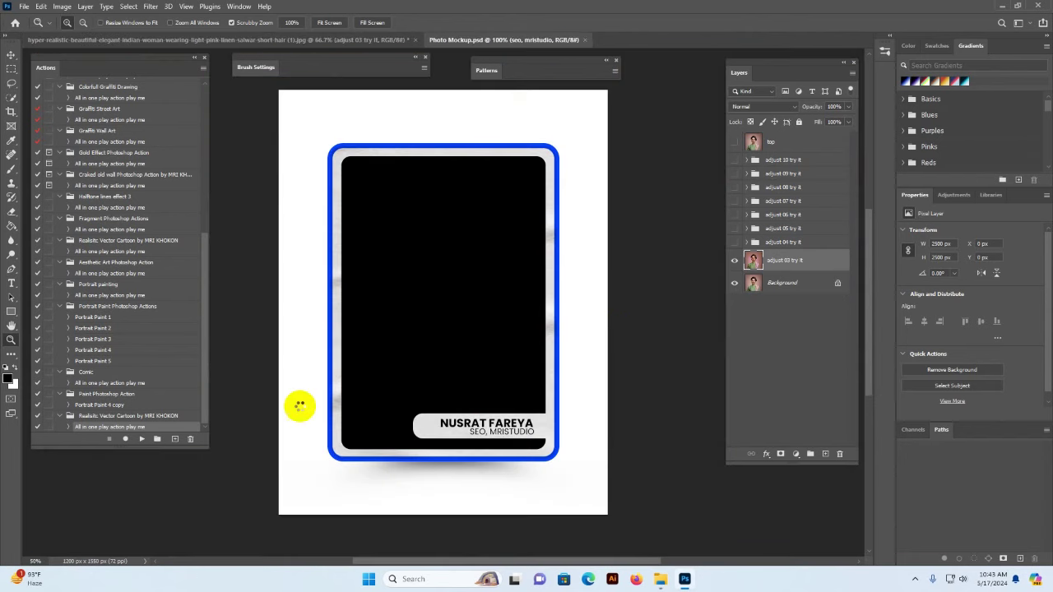
{"action": "left_click", "coordinate": [755, 143]}
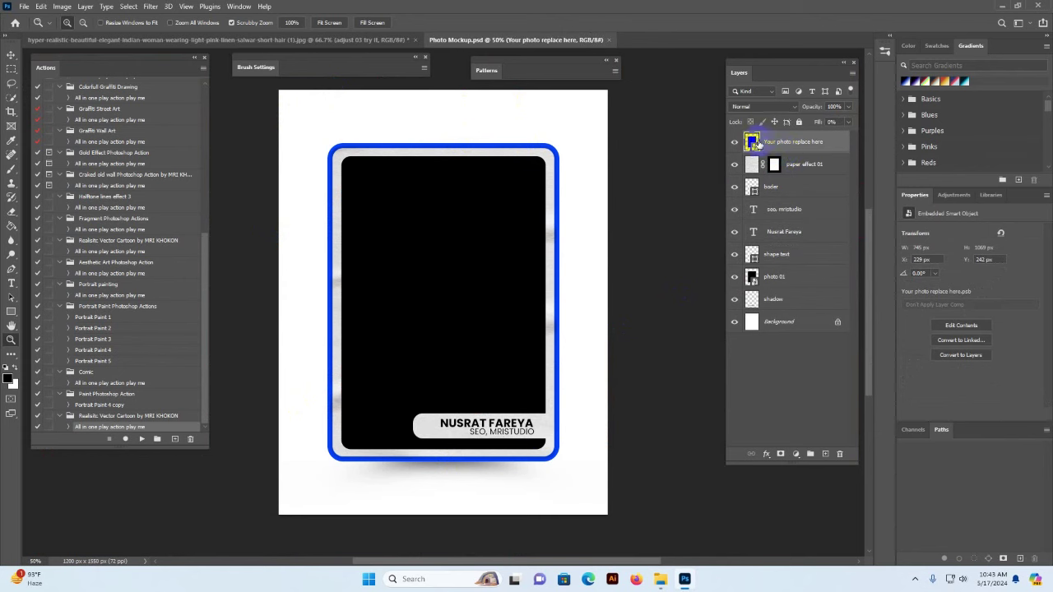
{"action": "double_click", "coordinate": [753, 141]}
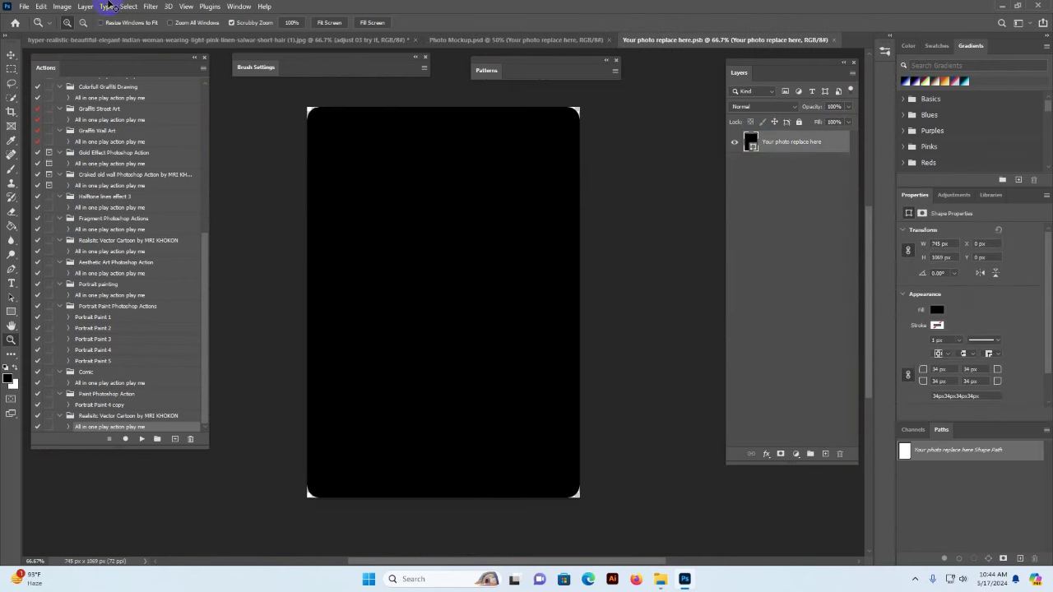
- Return to the cartoon portrait document and select the entire image with the Rectangular Marquee tool
{"action": "left_click", "coordinate": [110, 39]}
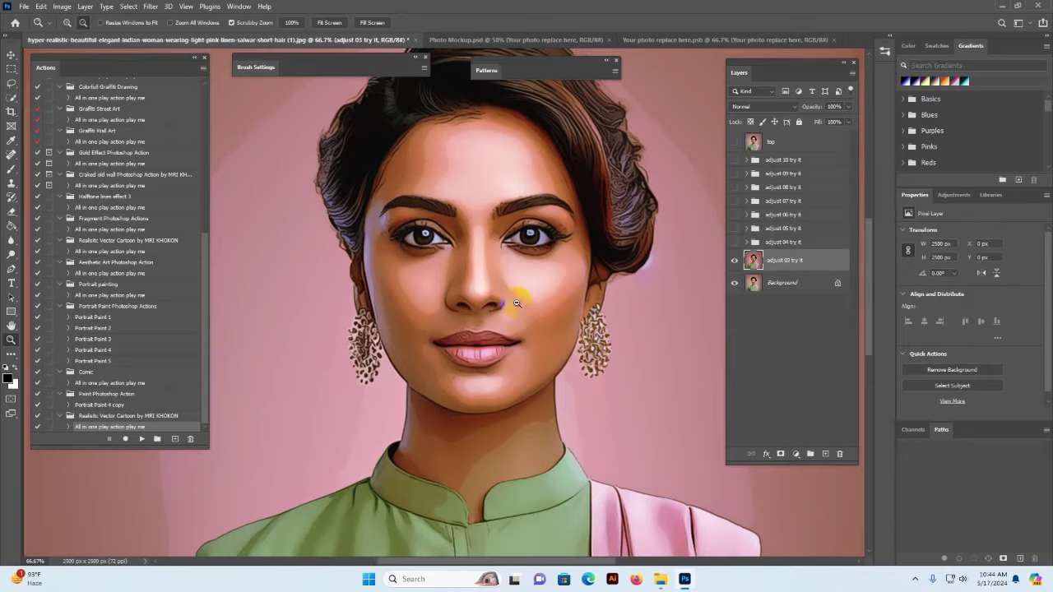
{"action": "key", "text": "ctrl+minus"}
{"action": "key", "text": "ctrl+minus"}
{"action": "key", "text": "ctrl+minus"}
{"action": "left_click", "coordinate": [11, 69]}
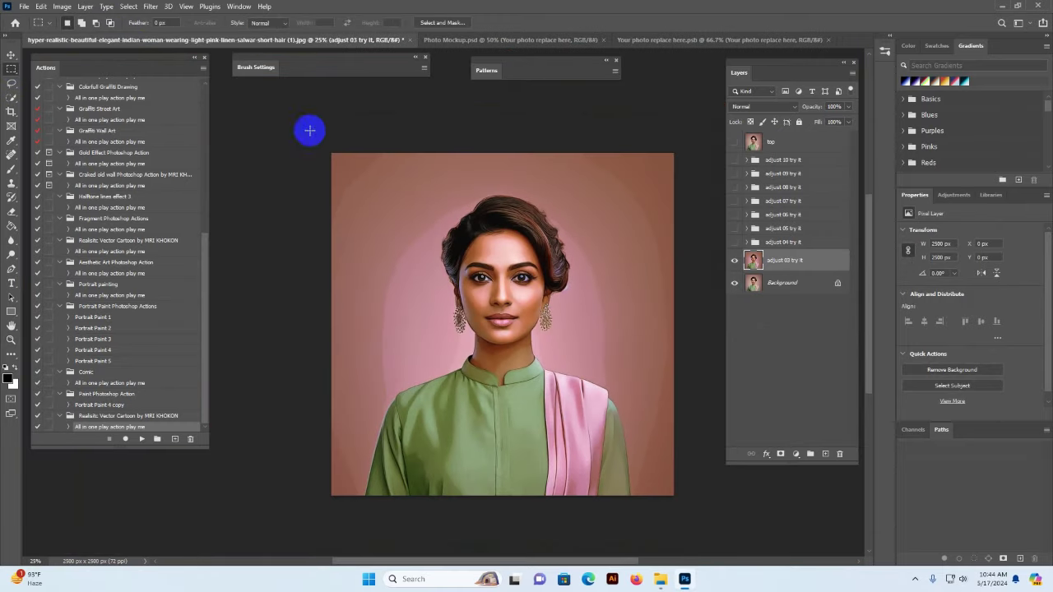
{"action": "left_click_drag", "start_coordinate": [305, 129], "coordinate": [713, 496]}
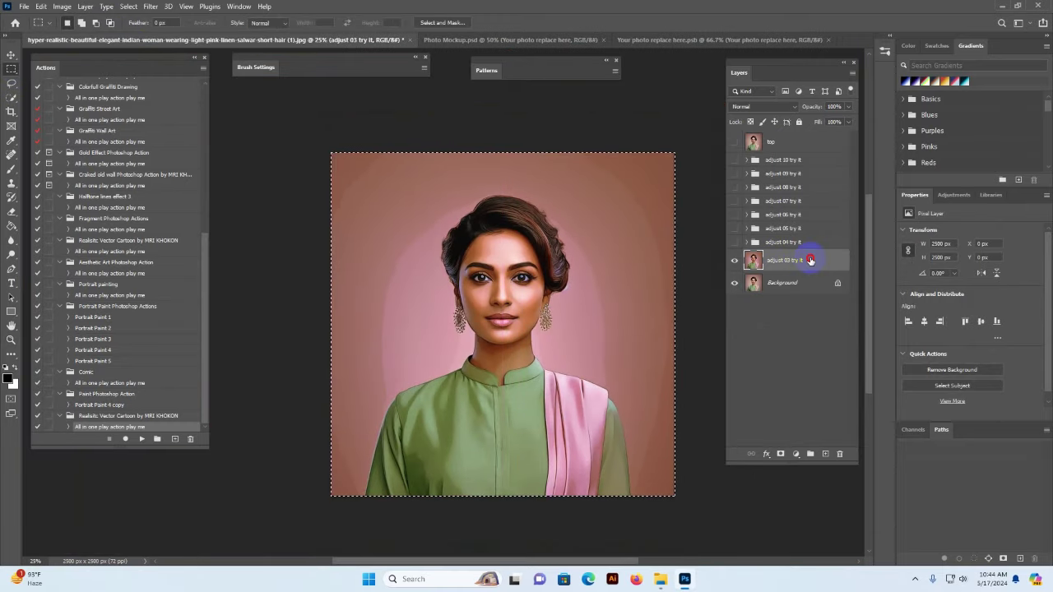
- Copy the selected cartoon portrait and paste it into the Your photo replace here document
{"action": "left_click", "coordinate": [27, 7]}
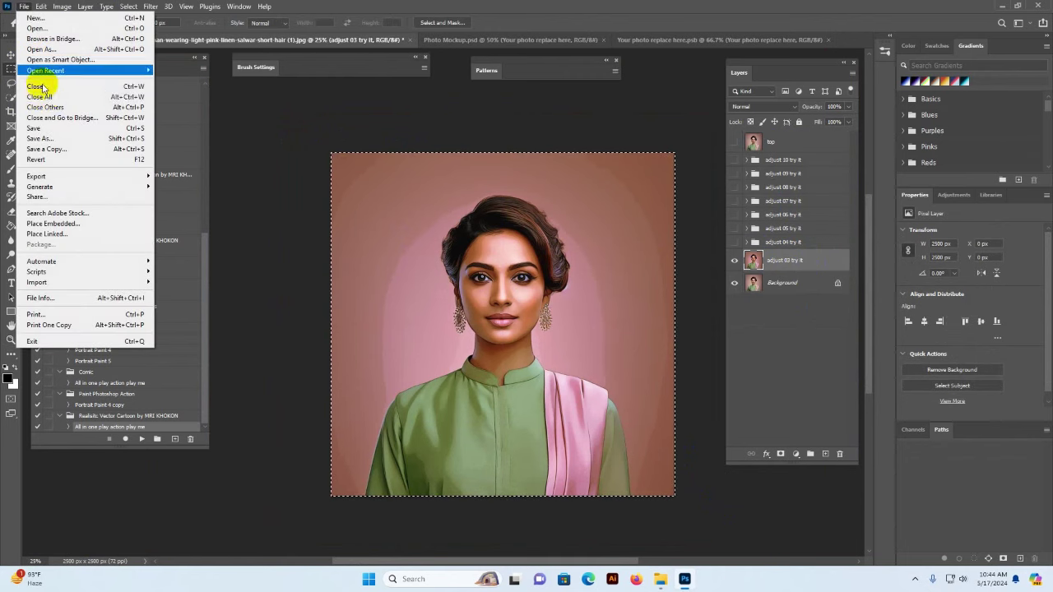
{"action": "mouse_move", "coordinate": [43, 10]}
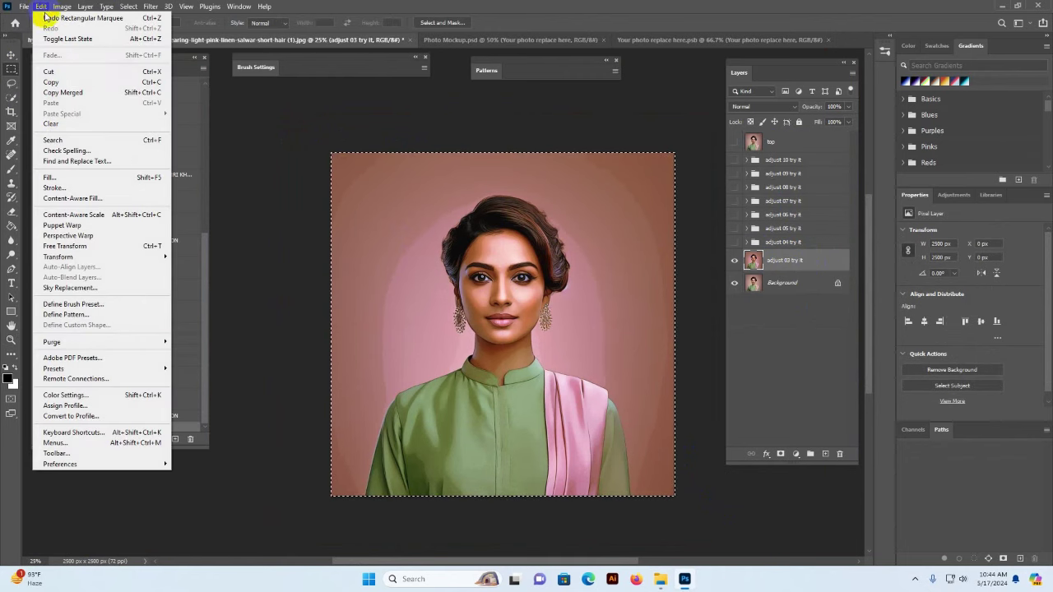
{"action": "left_click", "coordinate": [55, 82]}
{"action": "left_click", "coordinate": [673, 40]}
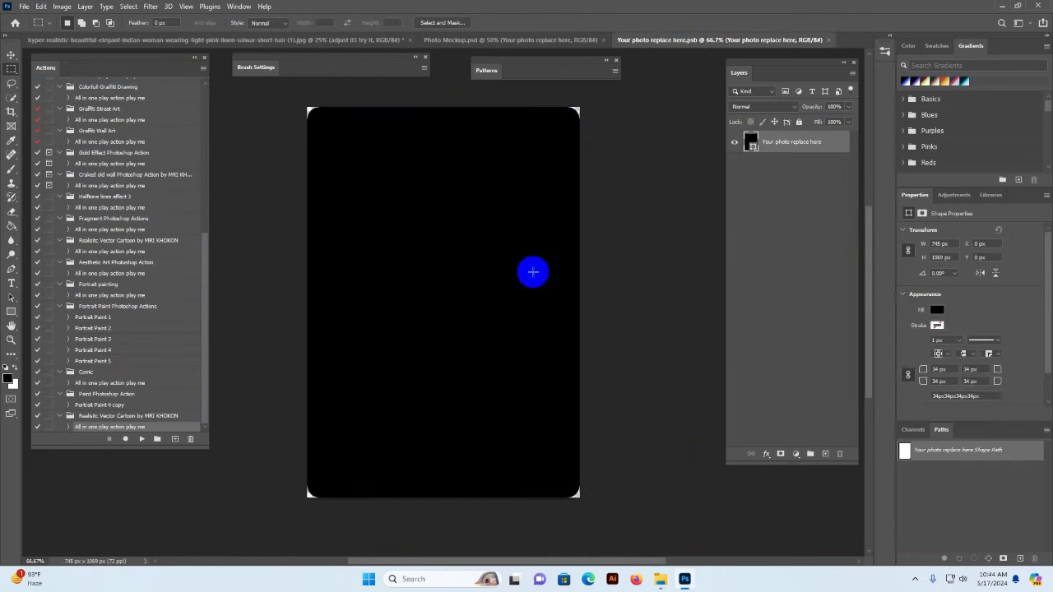
{"action": "left_click_drag", "start_coordinate": [531, 272], "coordinate": [557, 169]}
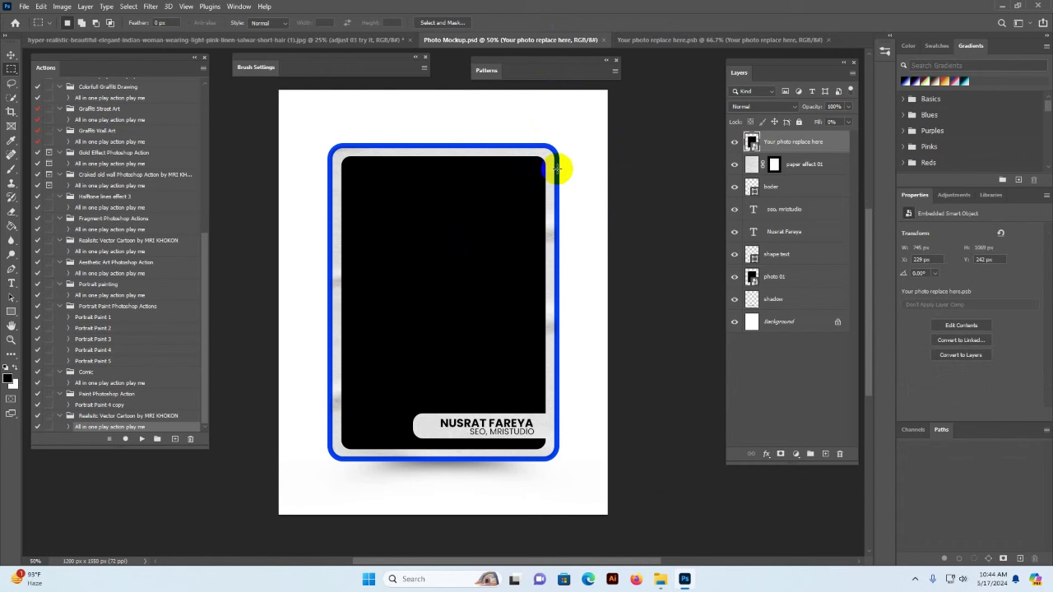
{"action": "left_click", "coordinate": [736, 39]}
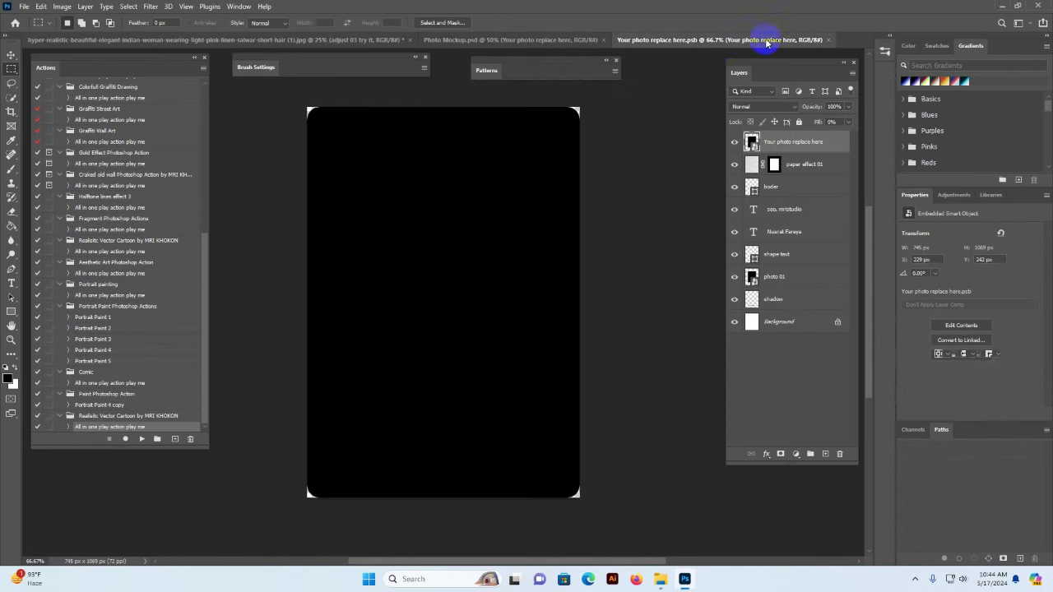
{"action": "left_click", "coordinate": [38, 6]}
{"action": "left_click", "coordinate": [62, 102]}
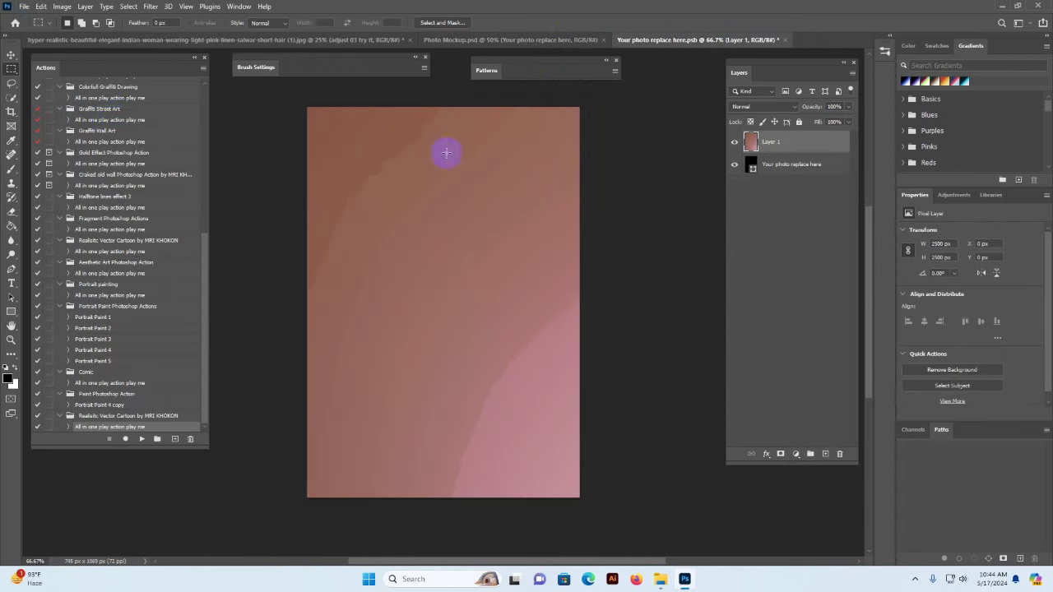
- Scale the pasted portrait to about 49.89% with Free Transform and centre it so the head and shoulders fill the canvas
{"action": "left_click", "coordinate": [10, 55]}
{"action": "mouse_move", "coordinate": [498, 254]}
{"action": "left_mouse_down"}
{"action": "mouse_move", "coordinate": [383, 228]}
{"action": "mouse_move", "coordinate": [583, 293]}
{"action": "mouse_move", "coordinate": [487, 239]}
{"action": "left_mouse_up"}
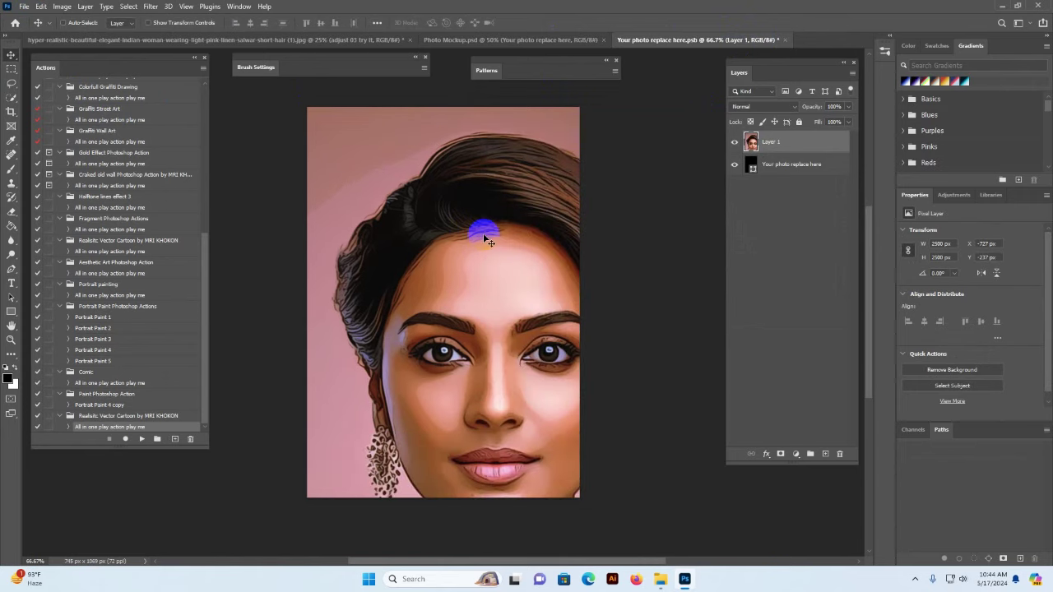
{"action": "key", "text": "ctrl+minus"}
{"action": "key", "text": "t"}
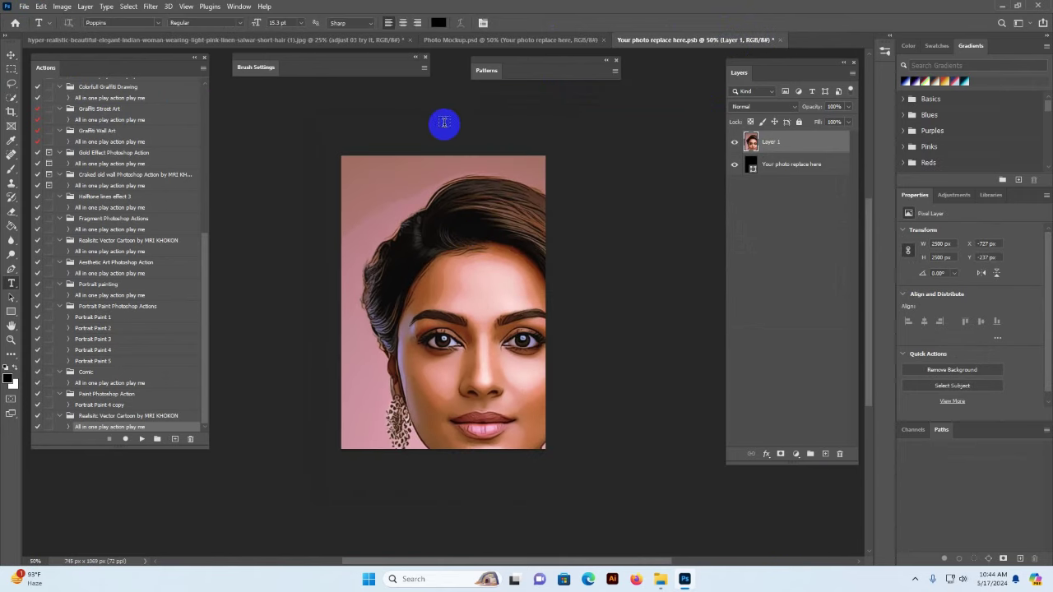
{"action": "key", "text": "ctrl+minus"}
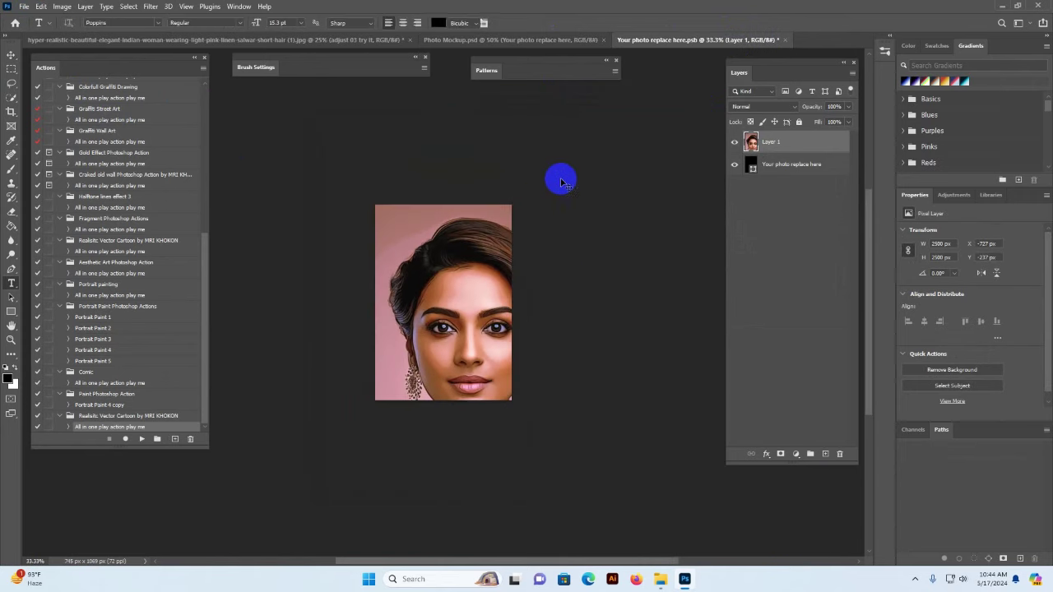
{"action": "key", "text": "ctrl+t"}
{"action": "left_click_drag", "start_coordinate": [699, 161], "coordinate": [521, 229]}
{"action": "left_click_drag", "start_coordinate": [563, 429], "coordinate": [473, 316]}
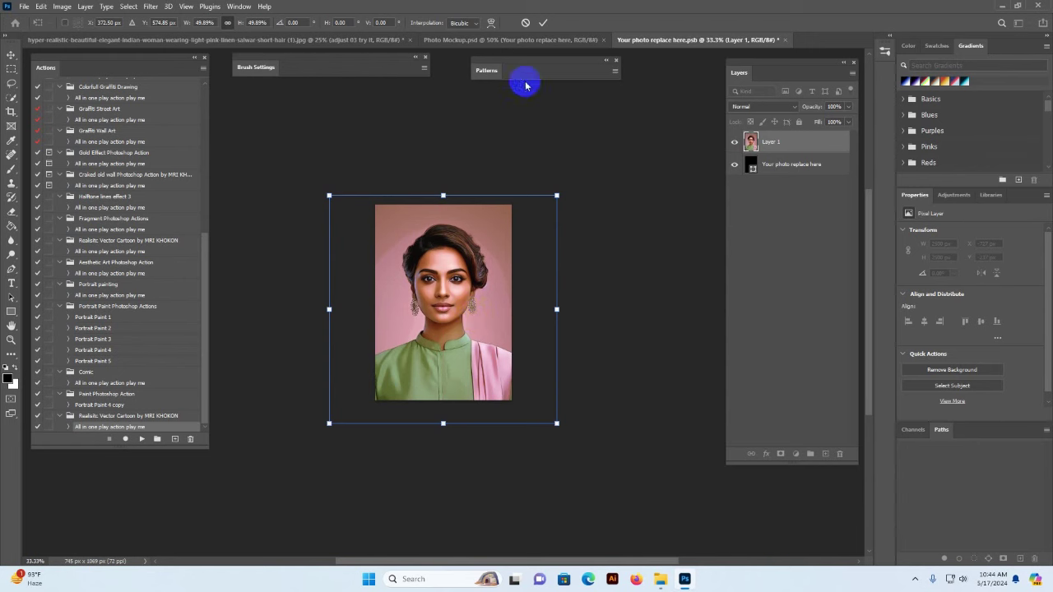
{"action": "left_click", "coordinate": [466, 339]}
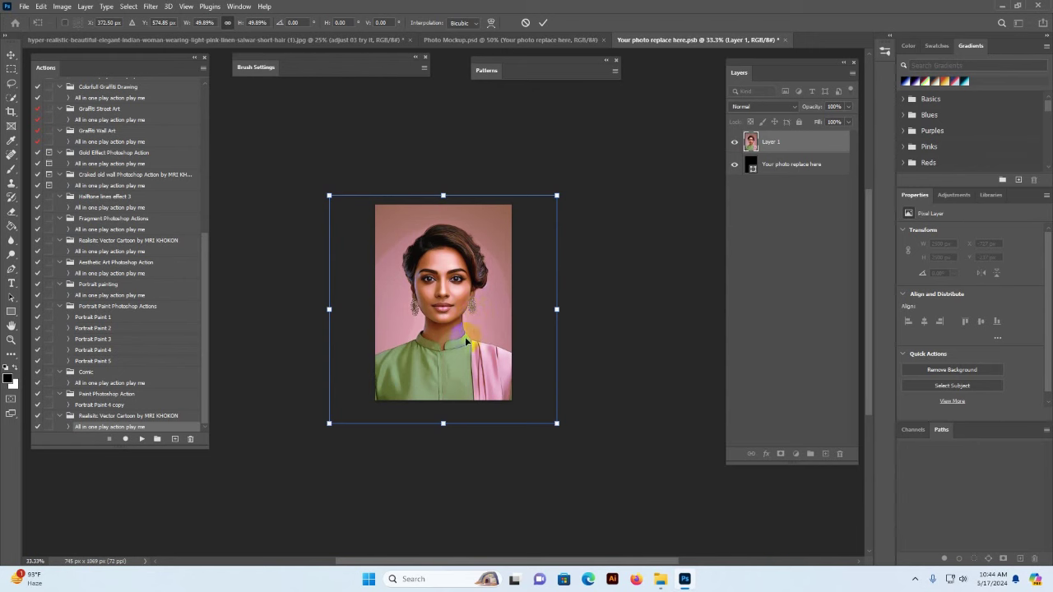
{"action": "double_click", "coordinate": [480, 280]}
{"action": "left_click", "coordinate": [10, 56]}
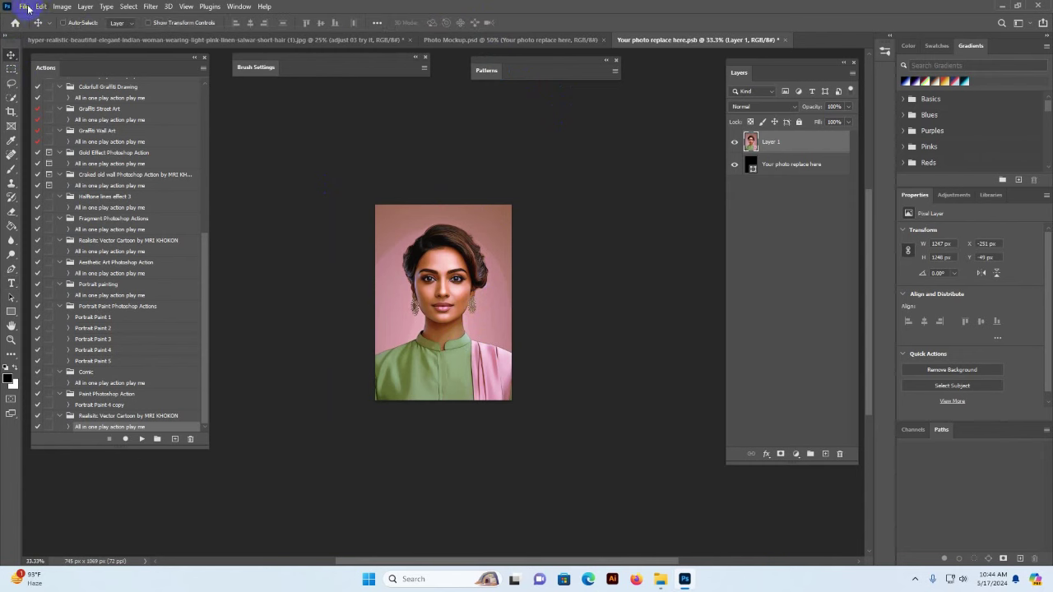
- Save the edited smart object contents and return to the Photo Mockup document
{"action": "left_click", "coordinate": [26, 10]}
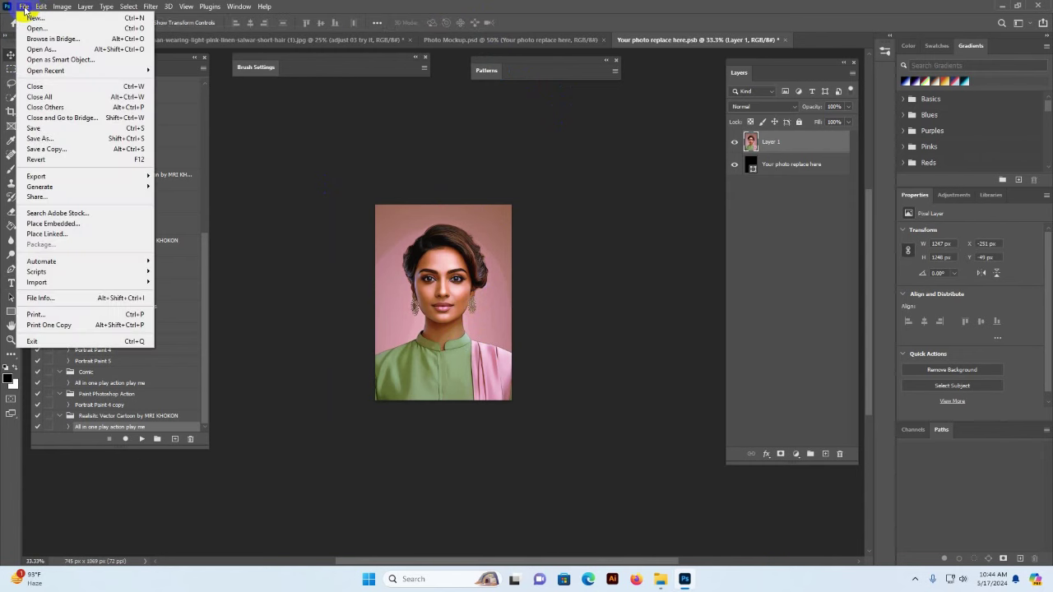
{"action": "left_click", "coordinate": [35, 128]}
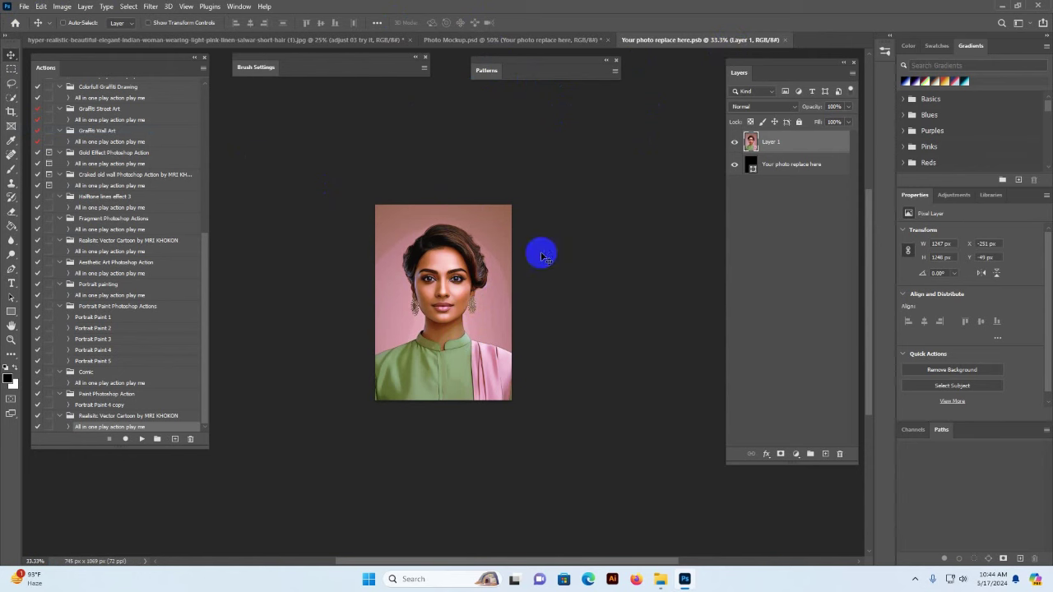
{"action": "left_click", "coordinate": [565, 41]}
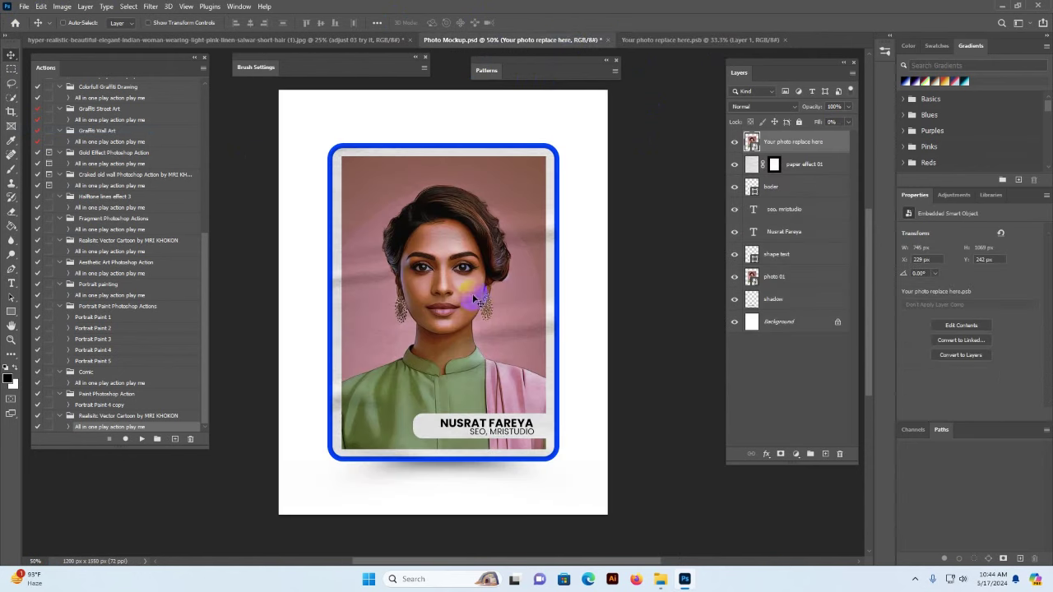
- Examine the portrait within the mockup frame up close, from the face down to the name label
{"action": "key", "text": "z"}
{"action": "left_click", "coordinate": [452, 281]}
{"action": "left_click", "coordinate": [452, 278]}
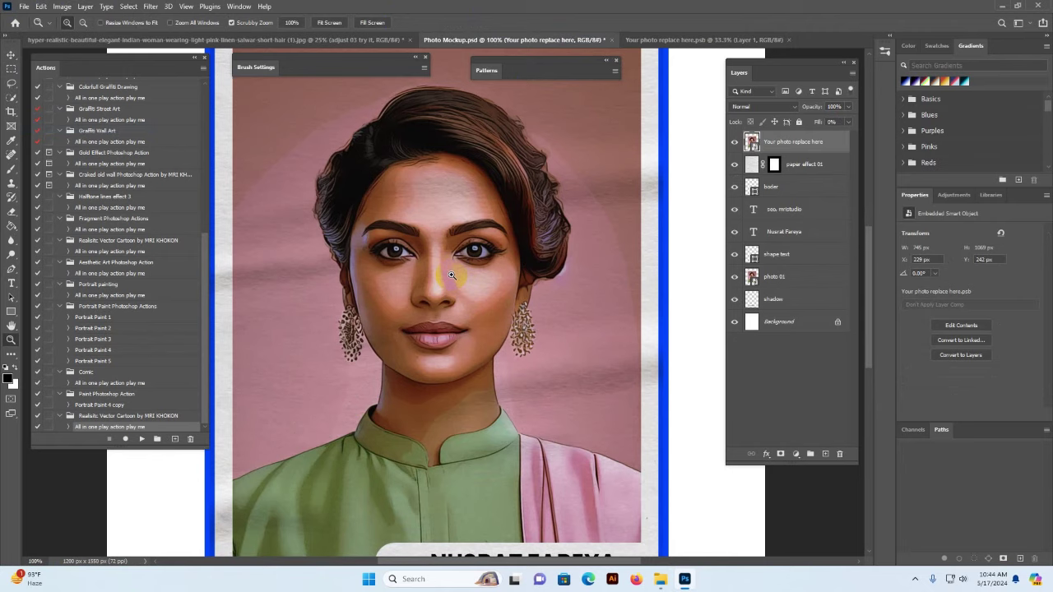
{"action": "left_click", "coordinate": [517, 305], "text": "alt"}
{"action": "left_click", "coordinate": [395, 146]}
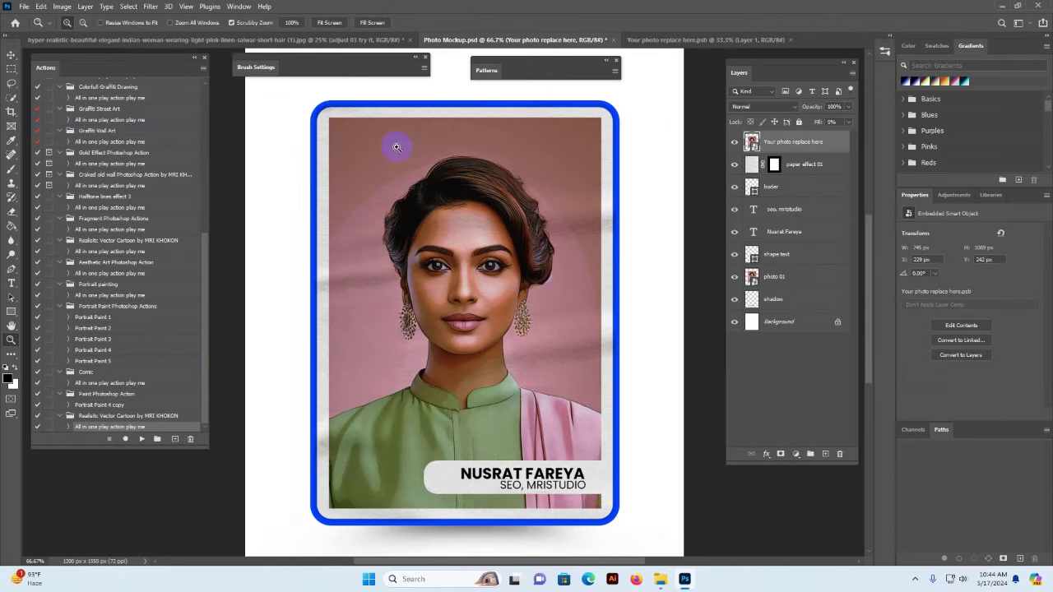
{"action": "left_click", "coordinate": [526, 308]}
{"action": "left_click", "coordinate": [545, 298], "text": "alt"}
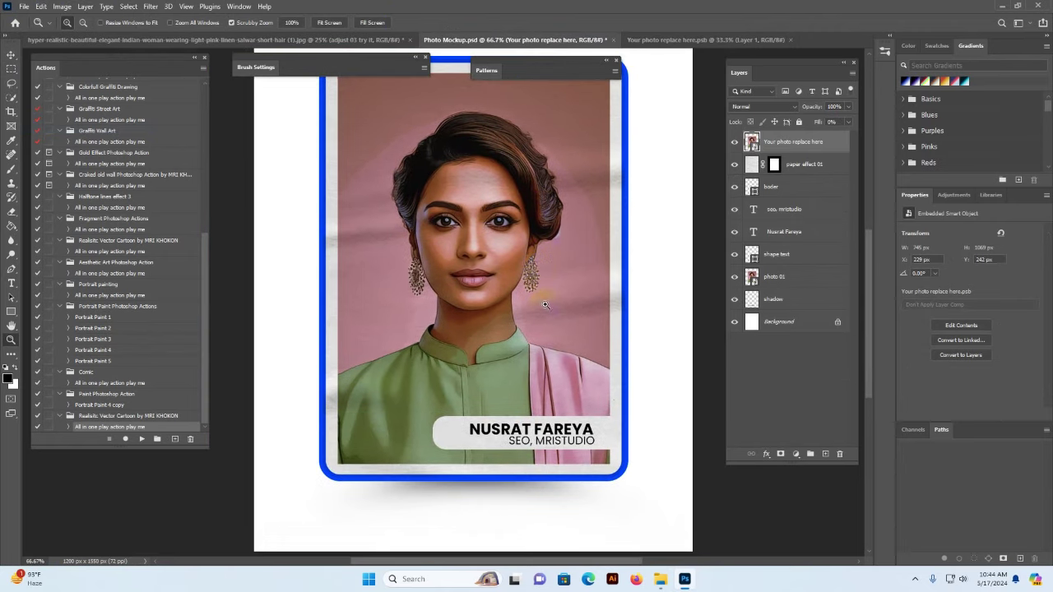
{"action": "scroll", "coordinate": [529, 129], "scroll_direction": "up", "scroll_amount": 3}
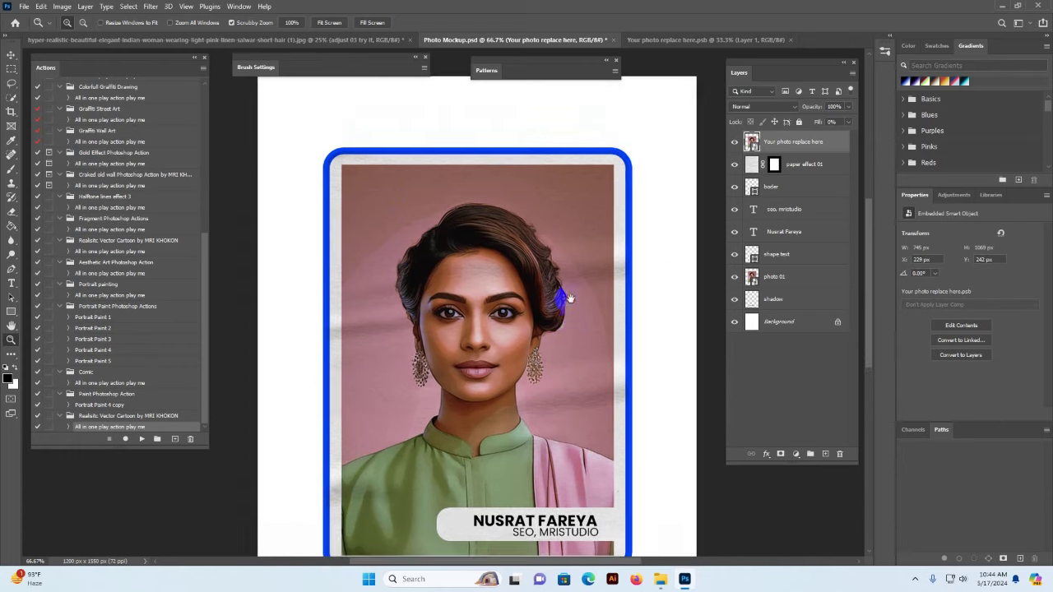
{"action": "scroll", "coordinate": [569, 298], "scroll_direction": "down", "scroll_amount": 3}
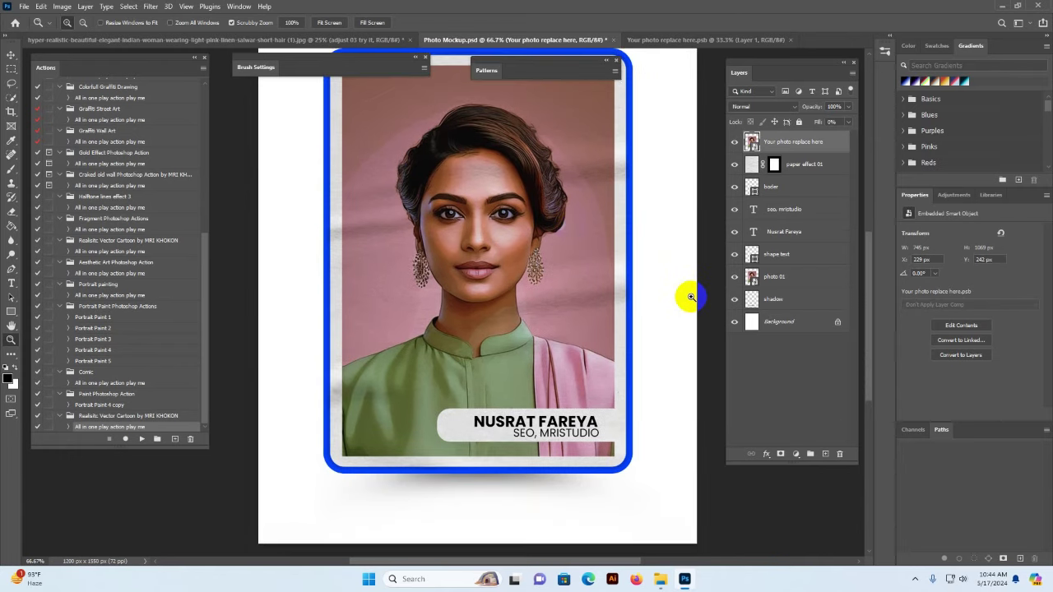
- Add a Solid Color fill layer directly above the Background layer
{"action": "left_click", "coordinate": [806, 327]}
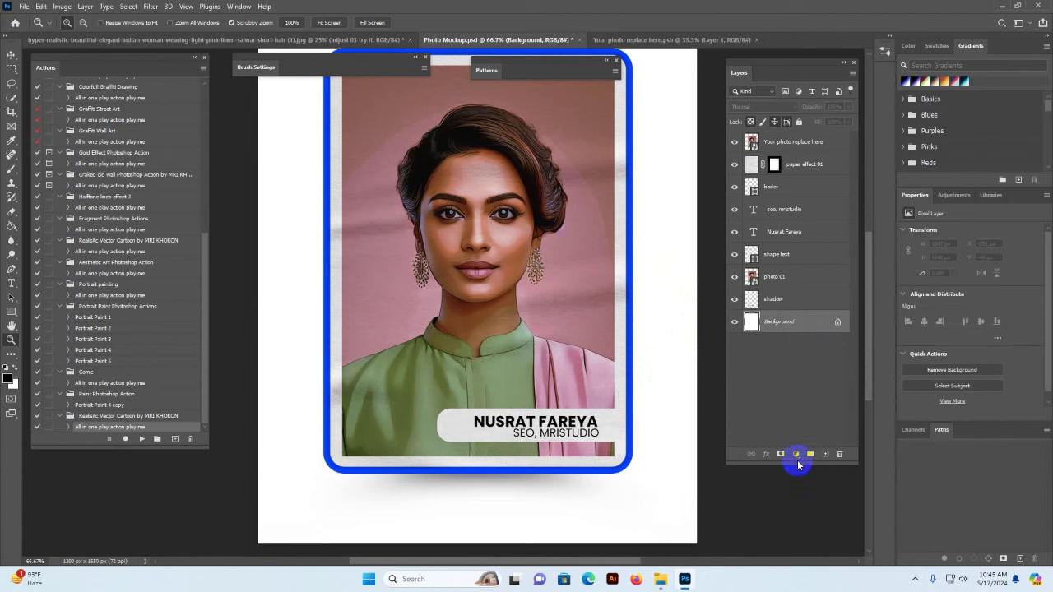
{"action": "left_click", "coordinate": [796, 455]}
{"action": "left_click", "coordinate": [794, 264]}
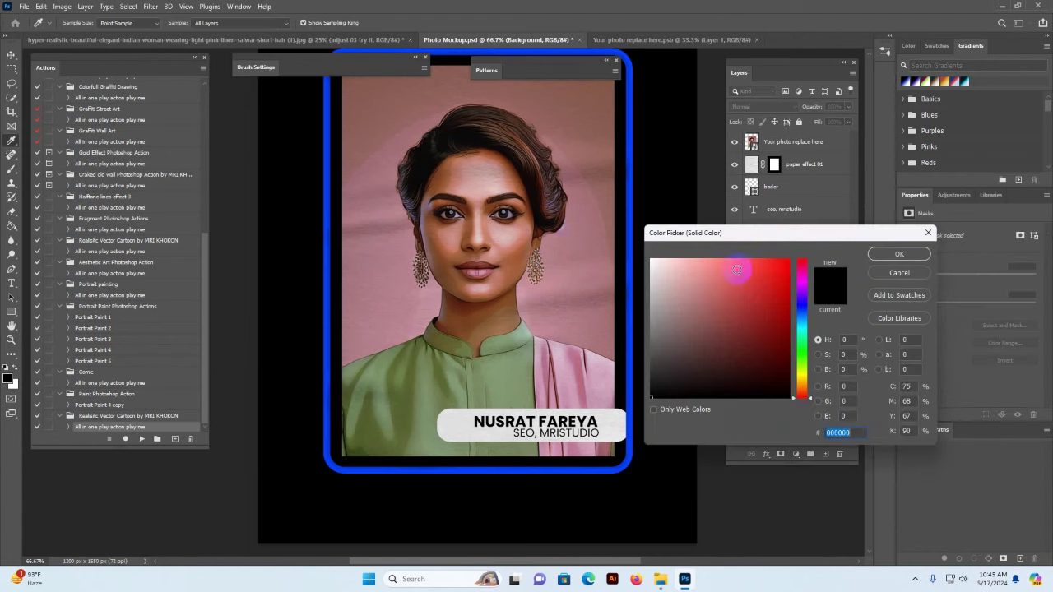
- Try out various red, blue and yellow shades for the solid fill behind the card
{"action": "left_click", "coordinate": [687, 280]}
{"action": "left_click", "coordinate": [702, 311]}
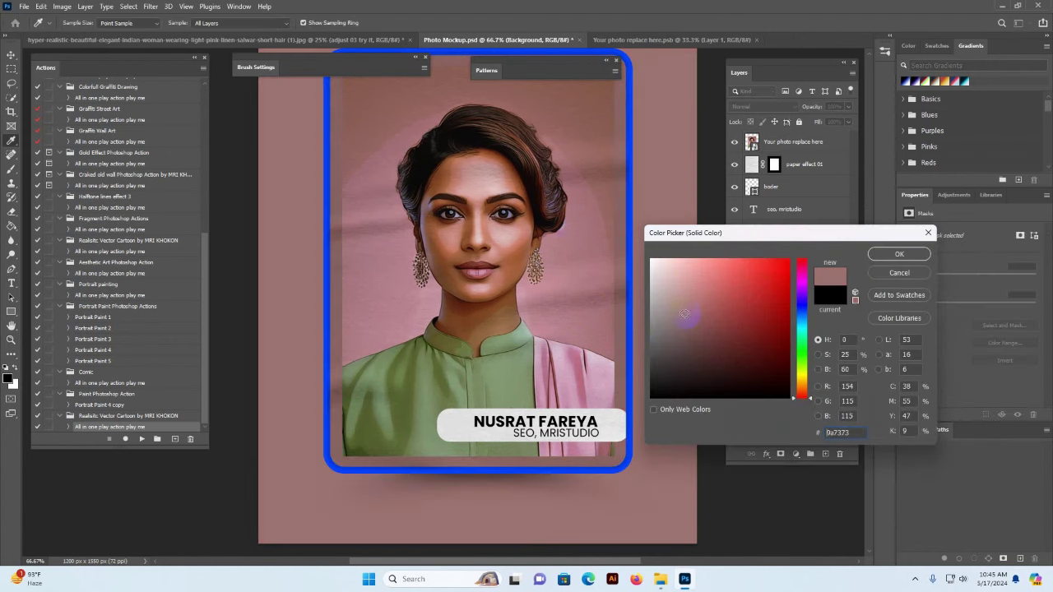
{"action": "left_click", "coordinate": [667, 348]}
{"action": "left_click", "coordinate": [678, 265]}
{"action": "left_click", "coordinate": [754, 273]}
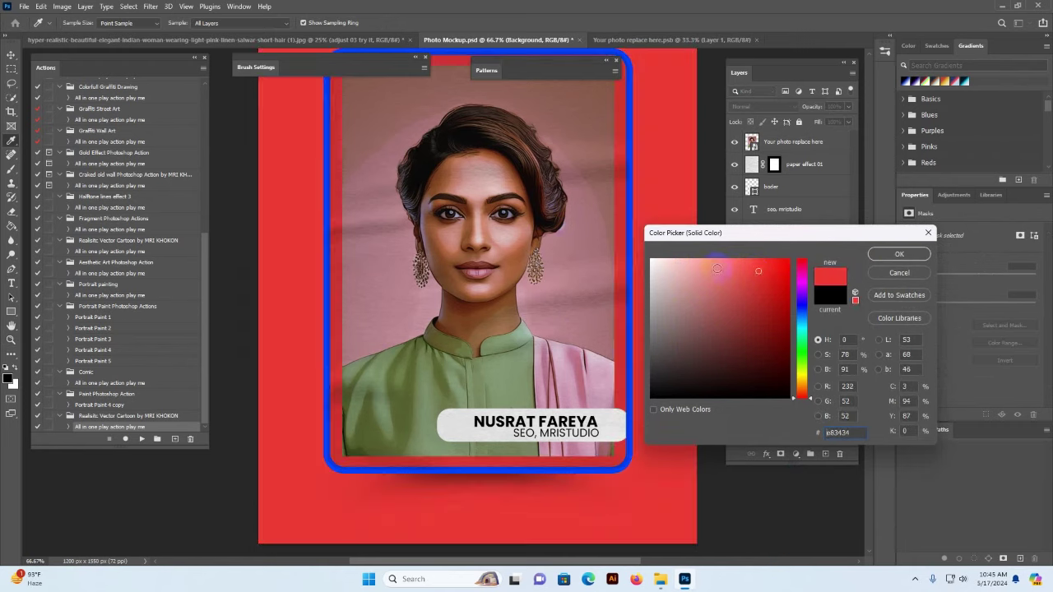
{"action": "left_click", "coordinate": [670, 268]}
{"action": "left_click", "coordinate": [783, 291]}
{"action": "left_click", "coordinate": [805, 321]}
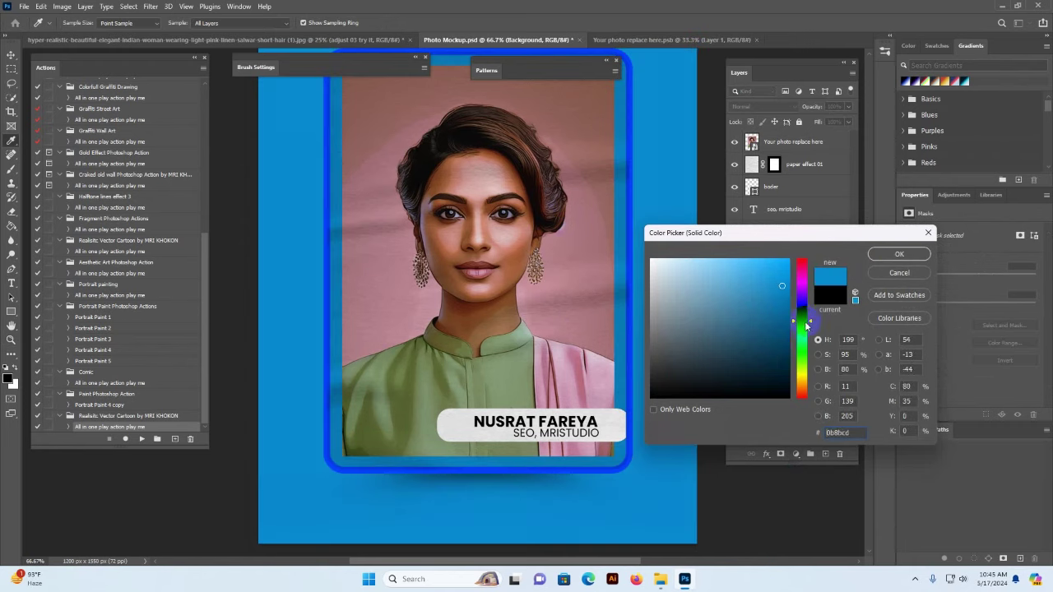
{"action": "left_click", "coordinate": [804, 355]}
{"action": "left_click", "coordinate": [805, 377]}
{"action": "left_click", "coordinate": [727, 252]}
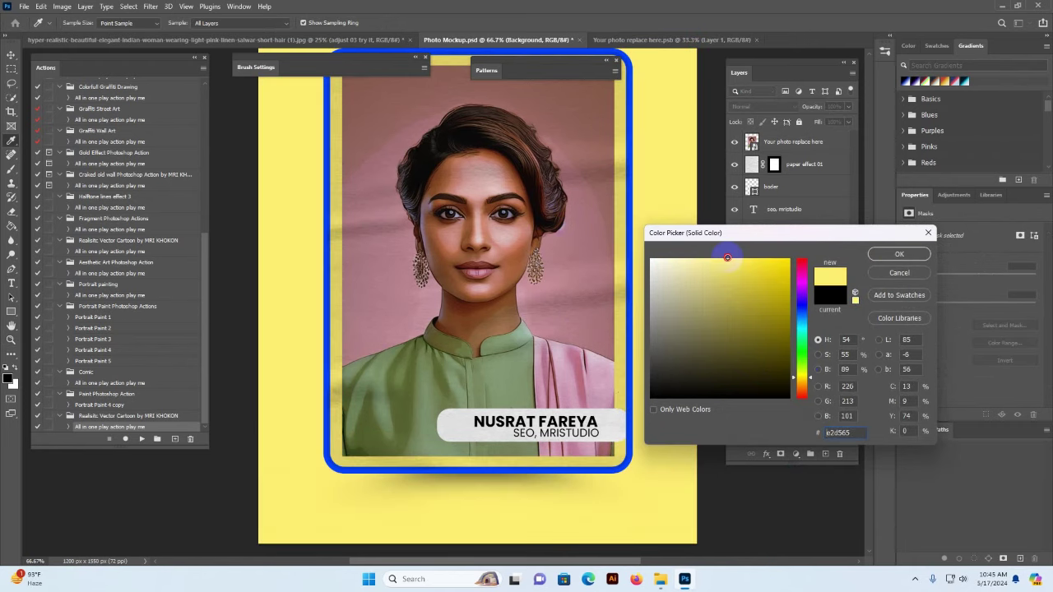
{"action": "left_click", "coordinate": [706, 268]}
{"action": "left_click", "coordinate": [697, 258]}
- Set the fill colour to the pink sampled from the portrait's scarf
{"action": "left_click", "coordinate": [525, 380]}
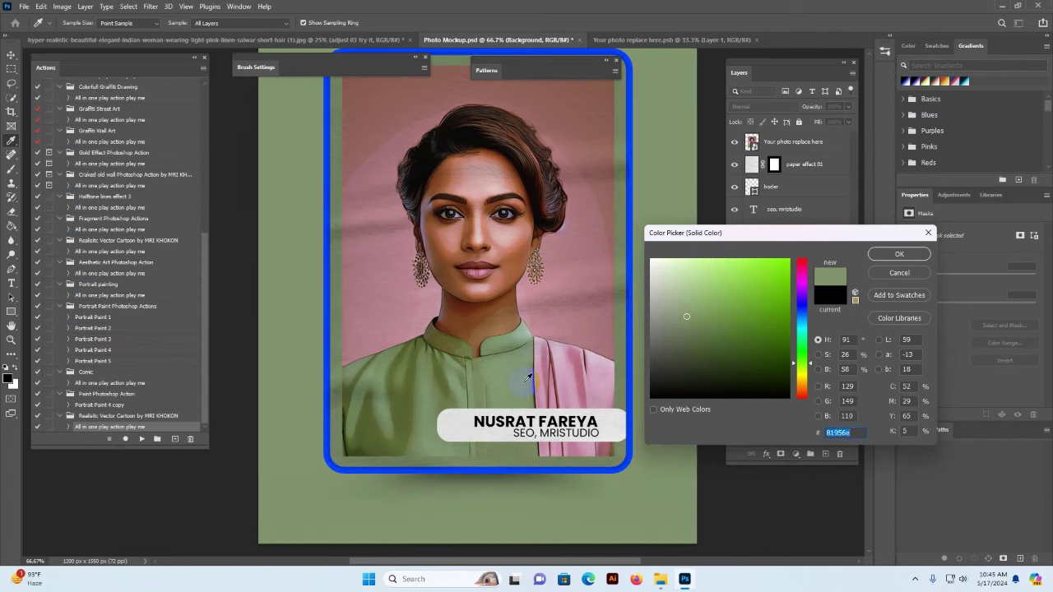
{"action": "left_click", "coordinate": [572, 383]}
{"action": "left_click", "coordinate": [896, 255]}
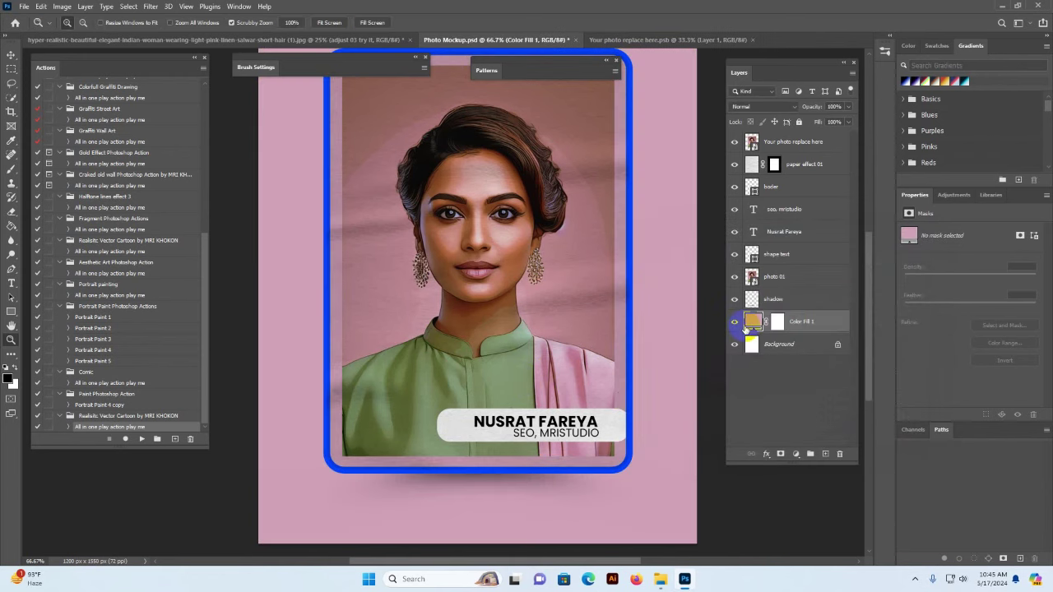
- Select the shadow layer and switch its visibility off and on to check its effect under the card
{"action": "scroll", "coordinate": [649, 299], "scroll_direction": "up", "scroll_amount": 2}
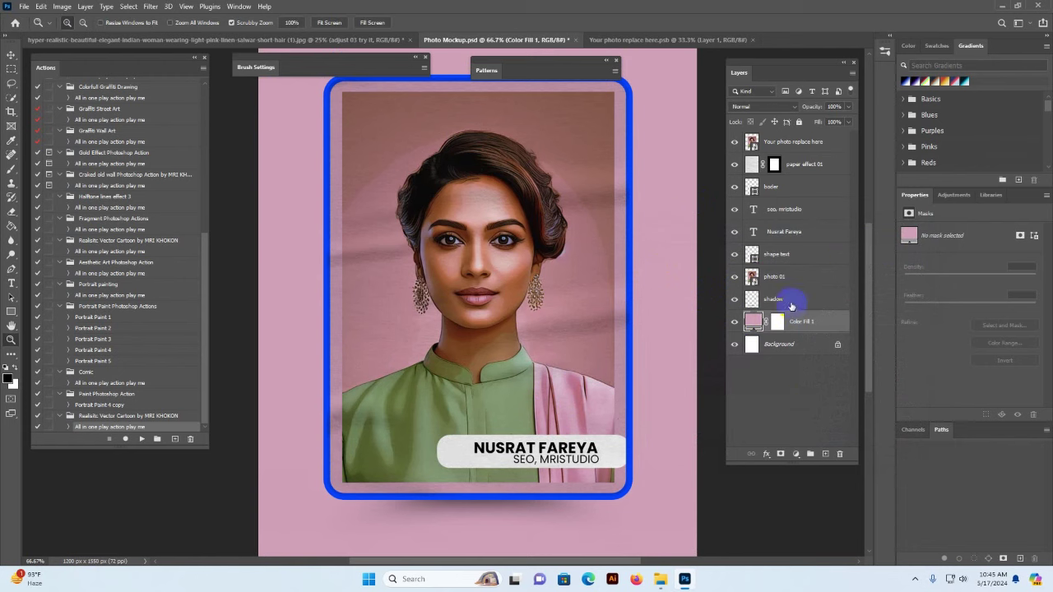
{"action": "left_click", "coordinate": [745, 301]}
{"action": "left_click", "coordinate": [734, 301]}
{"action": "left_click", "coordinate": [734, 300]}
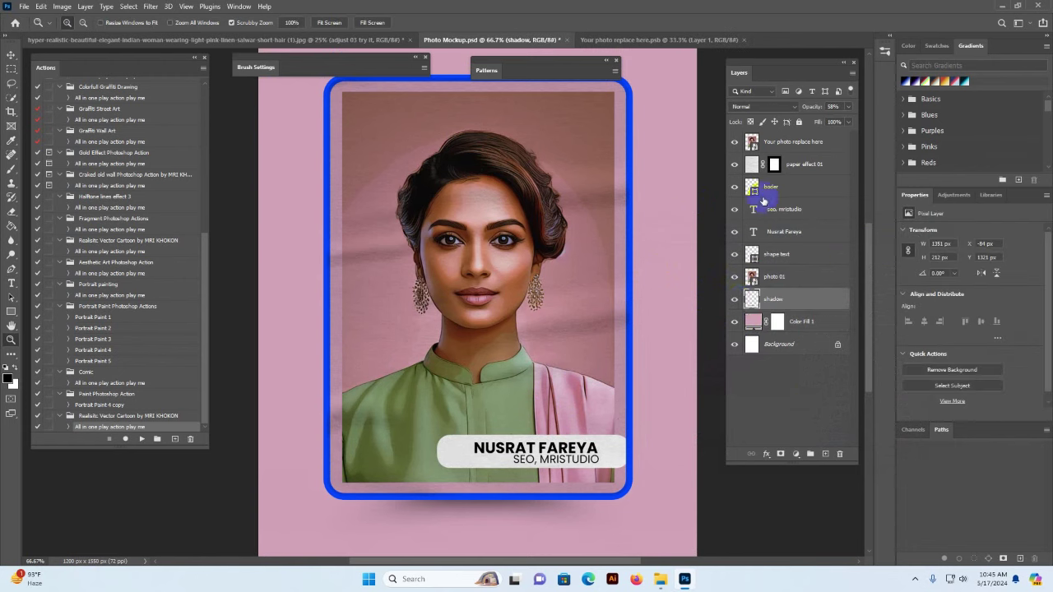
- Replace the second word of the person's name on the card label with the new surname
{"action": "left_click", "coordinate": [781, 212]}
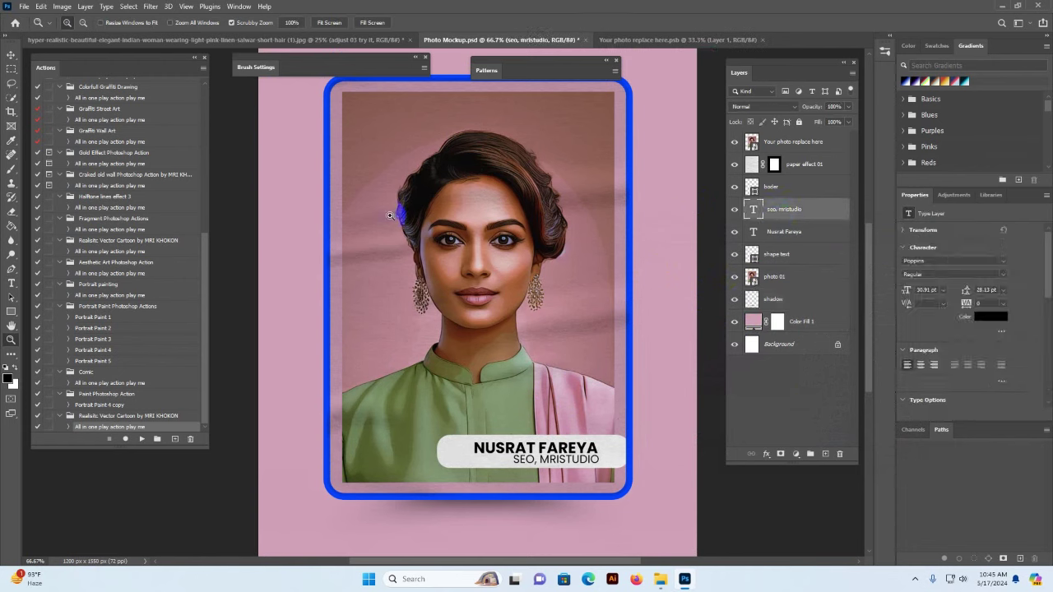
{"action": "left_click", "coordinate": [11, 283]}
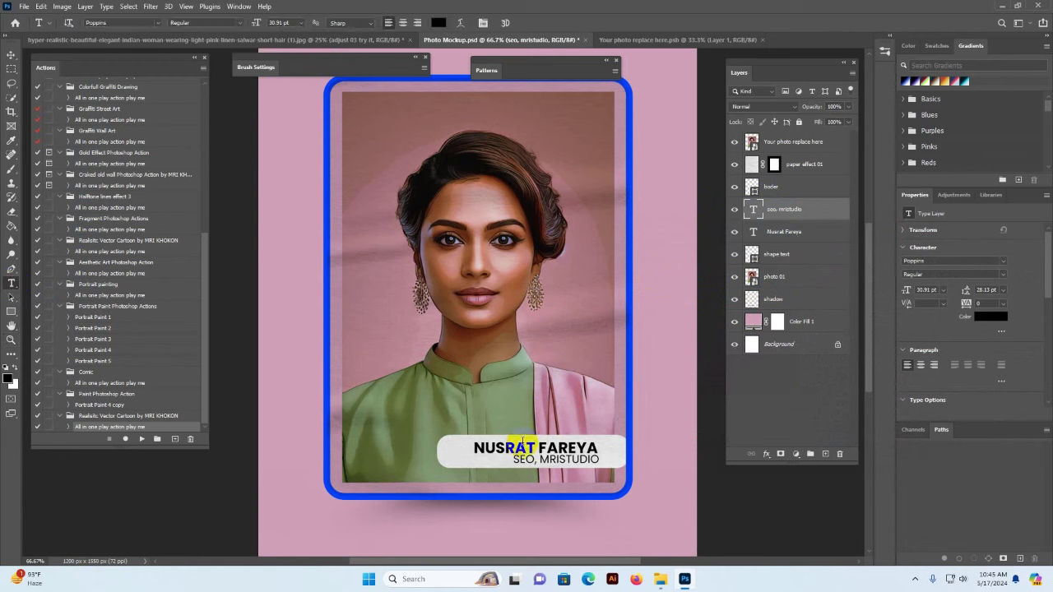
{"action": "left_click", "coordinate": [503, 449]}
{"action": "left_click_drag", "start_coordinate": [475, 448], "coordinate": [604, 447]}
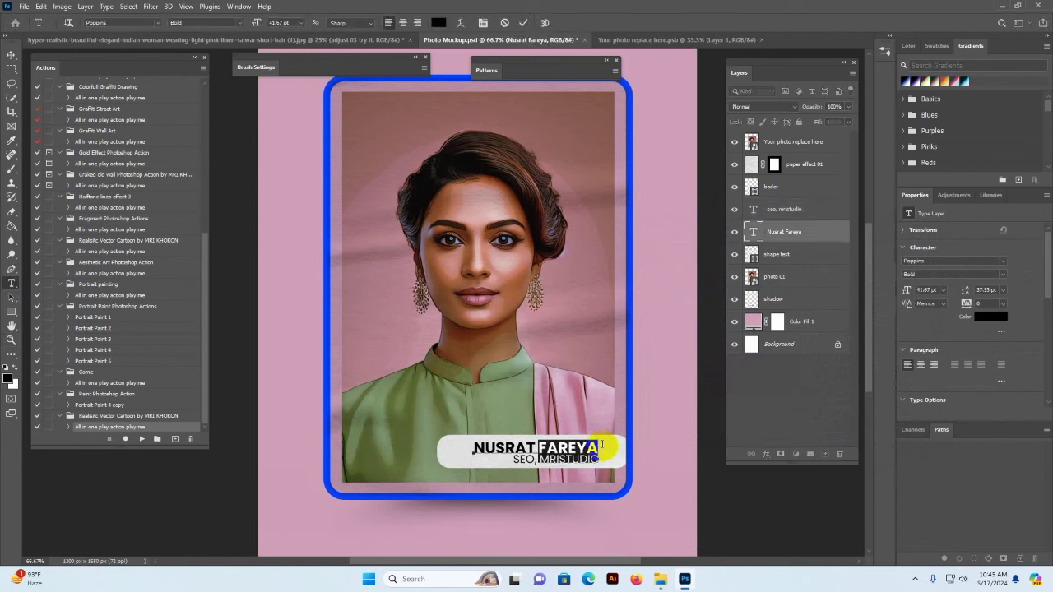
{"action": "left_click", "coordinate": [602, 445]}
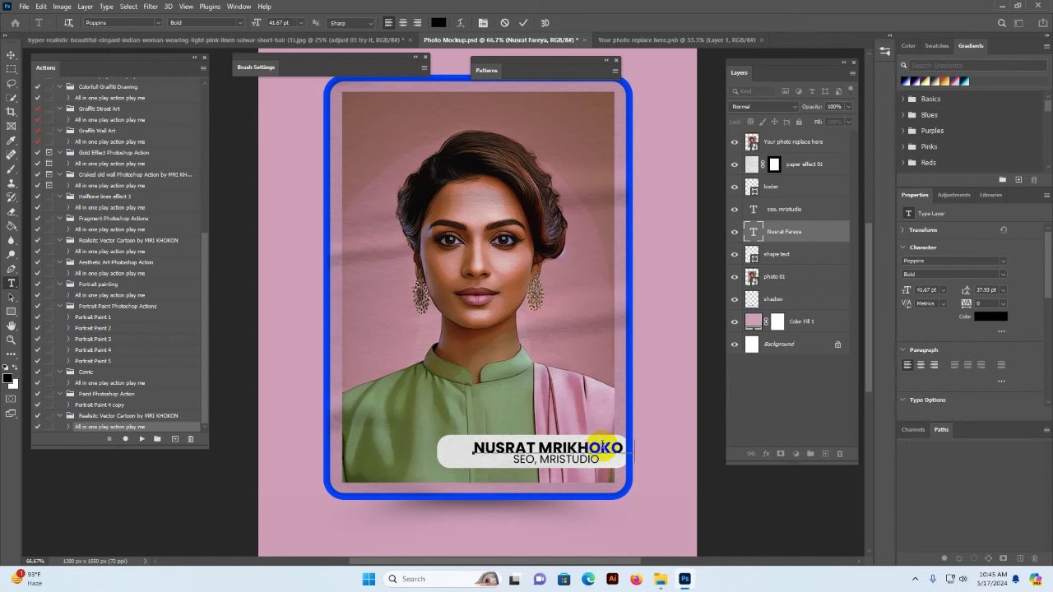
{"action": "left_click", "coordinate": [12, 54]}
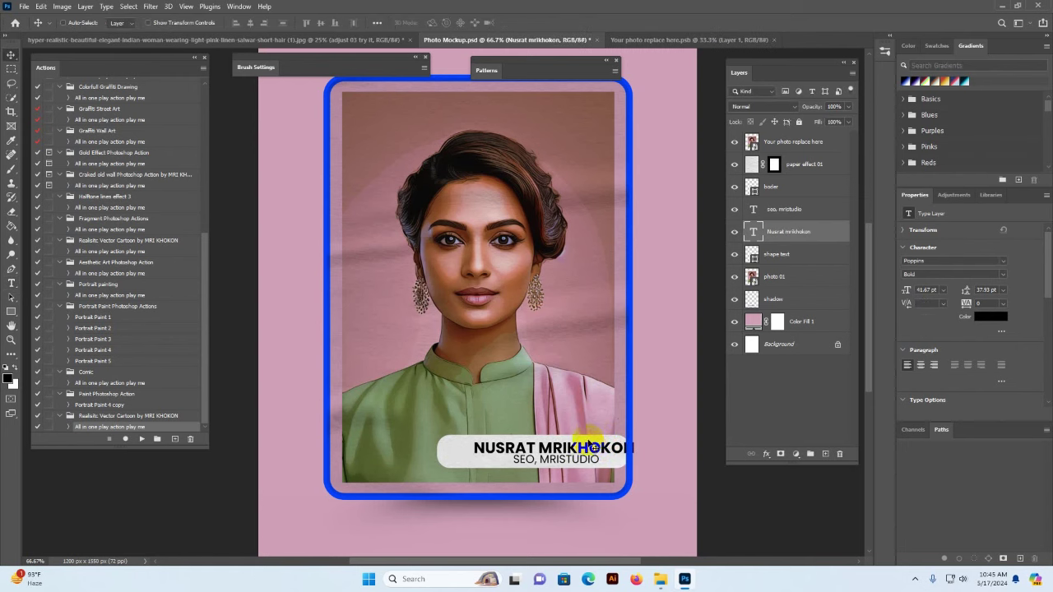
- Move the name text onto the card's label and scale it to about 87% so it fits the white shape
{"action": "left_click_drag", "start_coordinate": [601, 444], "coordinate": [557, 444]}
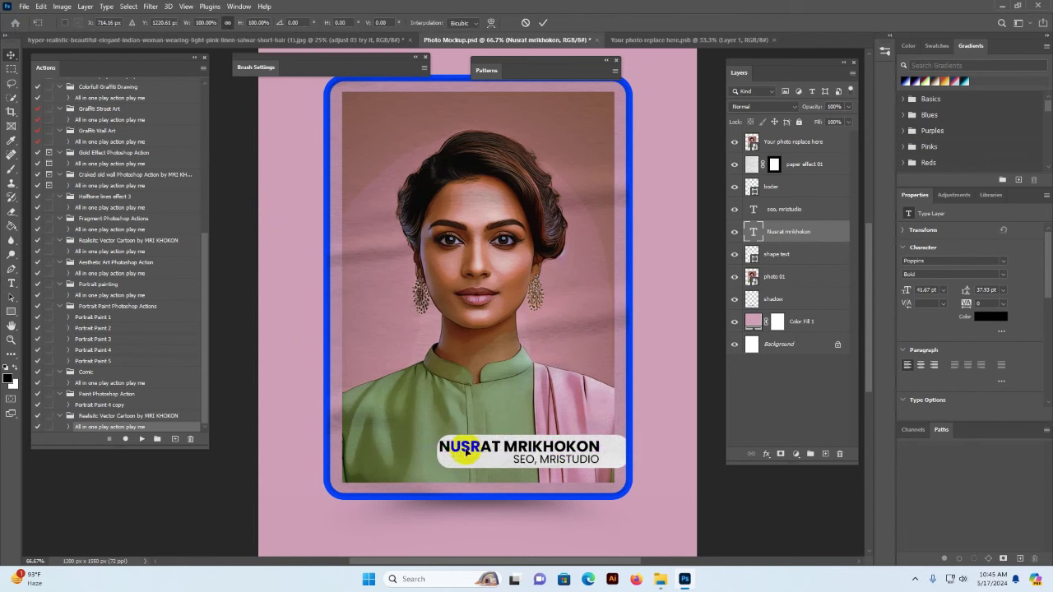
{"action": "key", "text": "ctrl+t"}
{"action": "left_click_drag", "start_coordinate": [439, 465], "coordinate": [460, 461]}
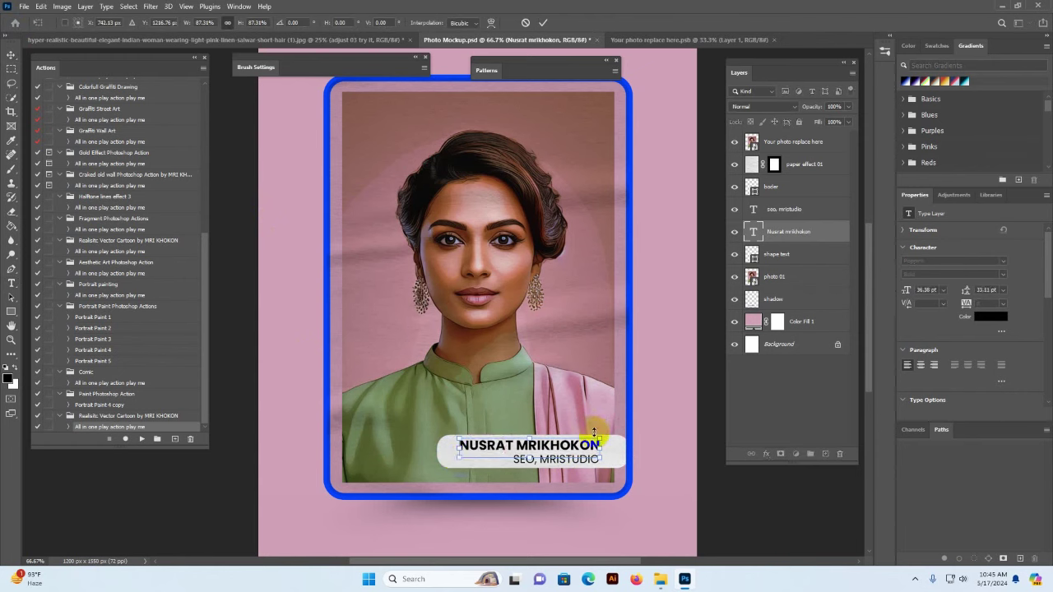
{"action": "key", "text": "Return"}
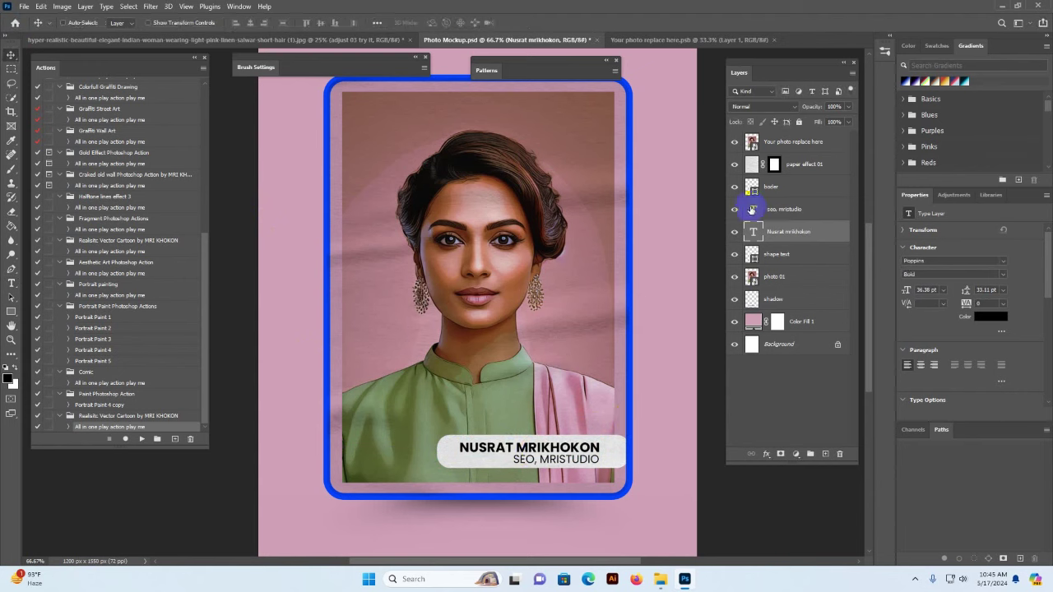
- Hide and show the two text layers and the shape text layer to check the label's parts, selecting the seo, mristudio layer
{"action": "left_click_drag", "start_coordinate": [735, 211], "coordinate": [732, 256]}
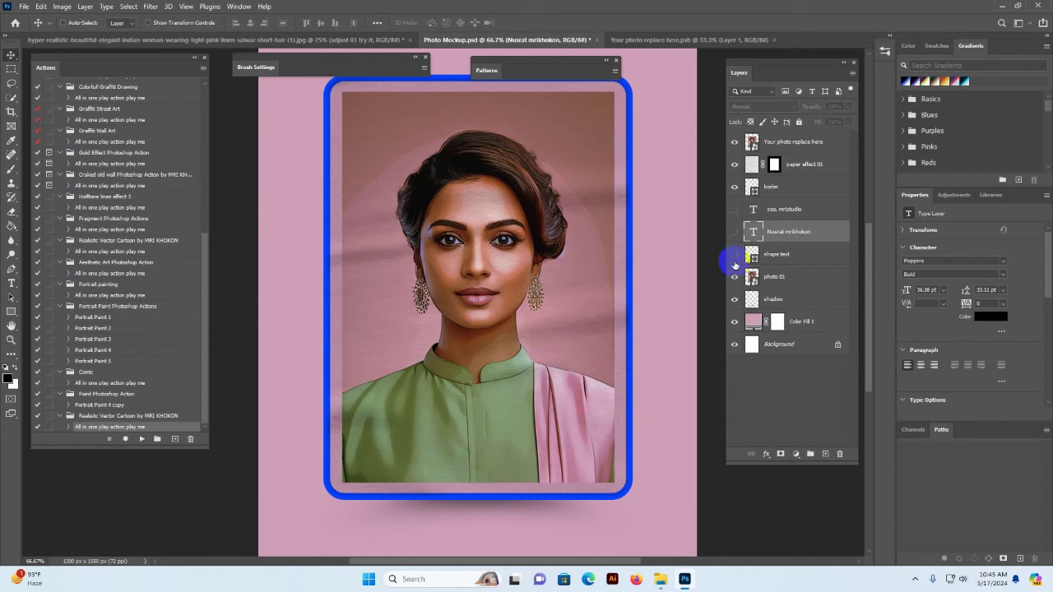
{"action": "left_click", "coordinate": [735, 254]}
{"action": "left_click", "coordinate": [734, 210]}
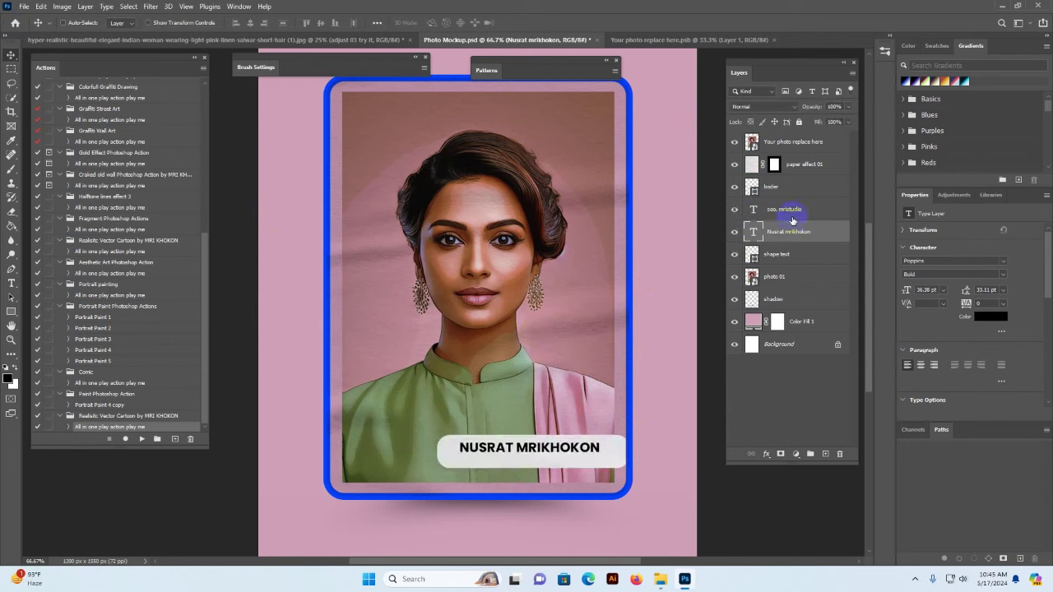
{"action": "left_click", "coordinate": [788, 211]}
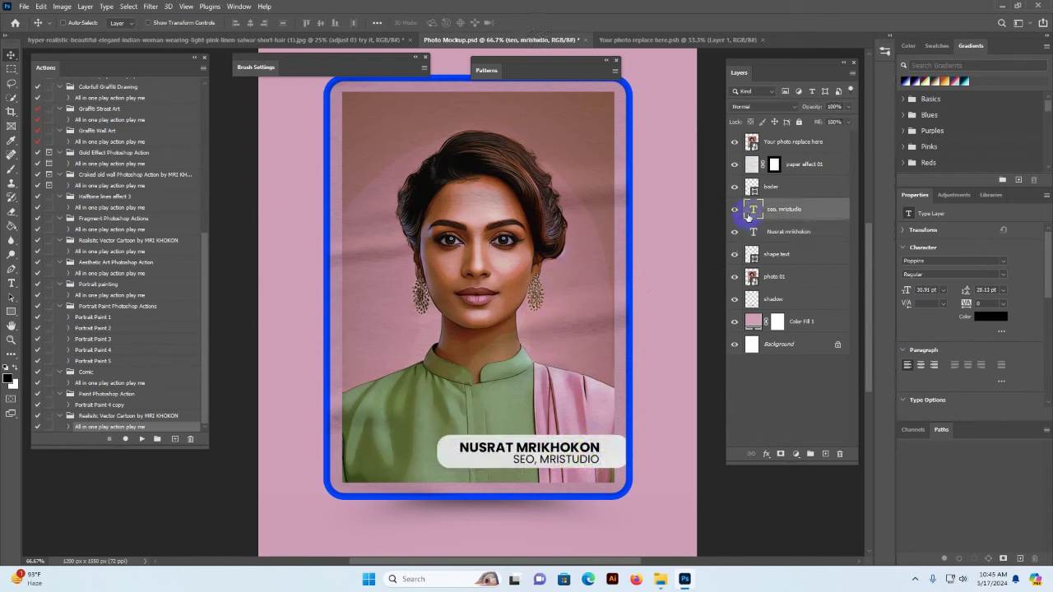
- Select the boder layer and switch its visibility off and on to check the frame around the card
{"action": "left_click", "coordinate": [769, 188]}
{"action": "left_click", "coordinate": [737, 188]}
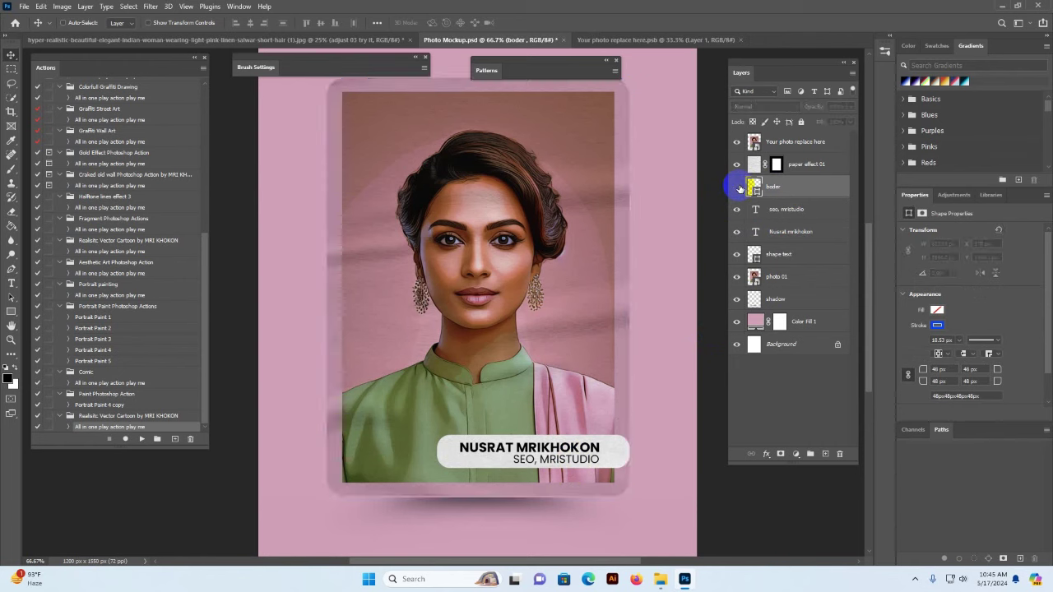
{"action": "left_click", "coordinate": [736, 187]}
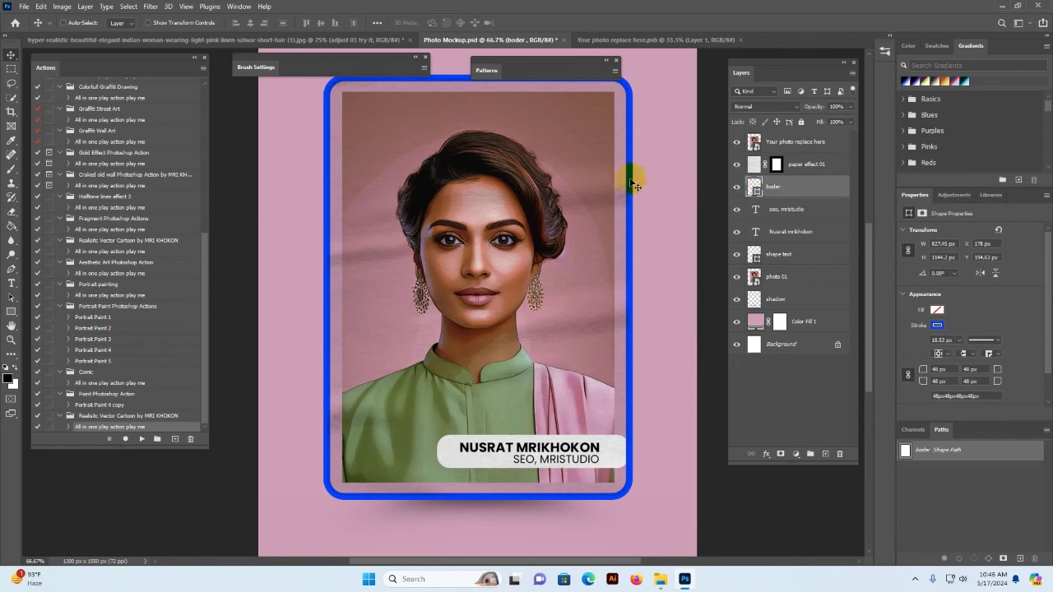
- Try other stroke colours on the boder shape and settle on white
{"action": "left_click", "coordinate": [761, 188]}
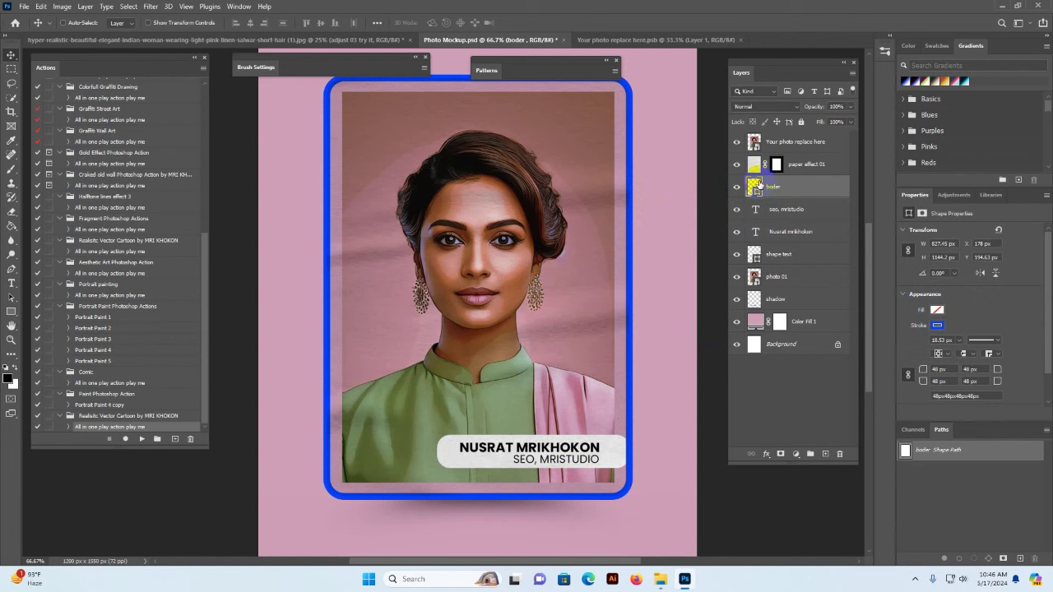
{"action": "left_click", "coordinate": [937, 326]}
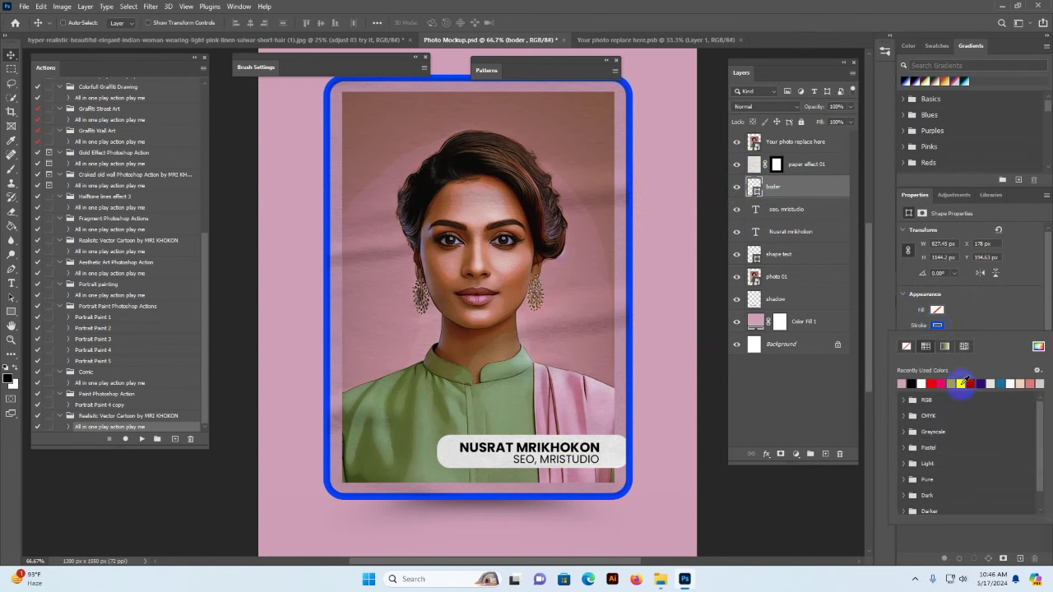
{"action": "left_click", "coordinate": [970, 384]}
{"action": "left_click", "coordinate": [952, 383]}
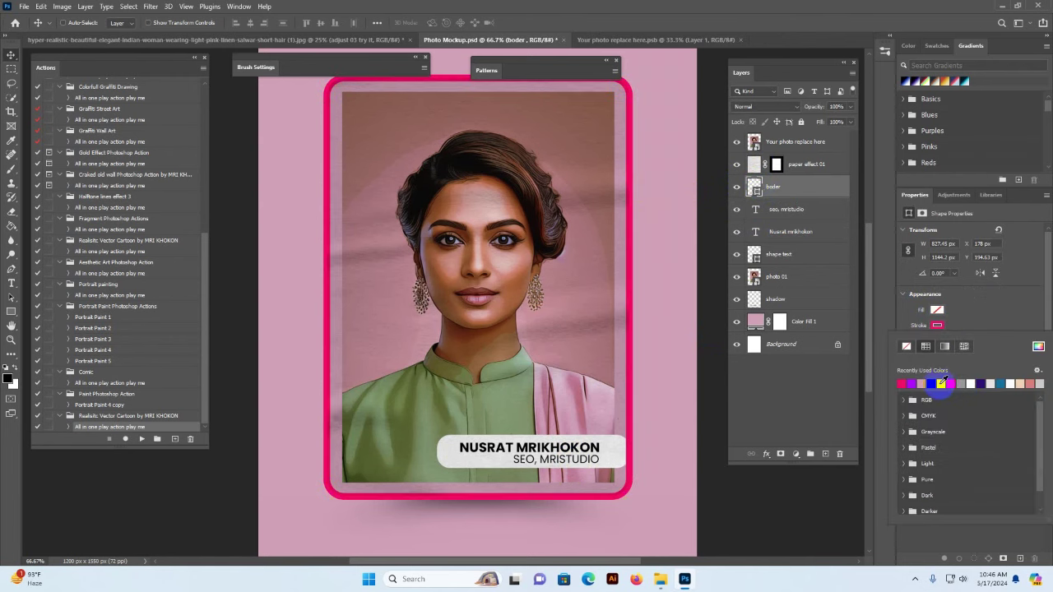
{"action": "left_click", "coordinate": [941, 383]}
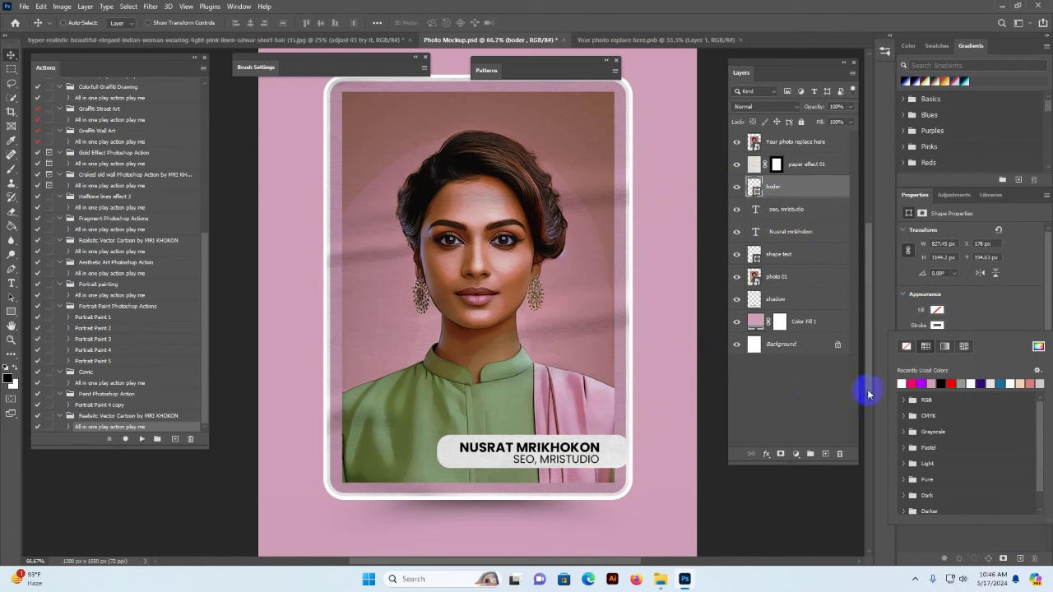
{"action": "left_click", "coordinate": [510, 188]}
- Select the paper effect 01 layer and toggle its visibility repeatedly to compare the card with and without the paper texture
{"action": "left_click", "coordinate": [751, 165]}
{"action": "left_click", "coordinate": [737, 166]}
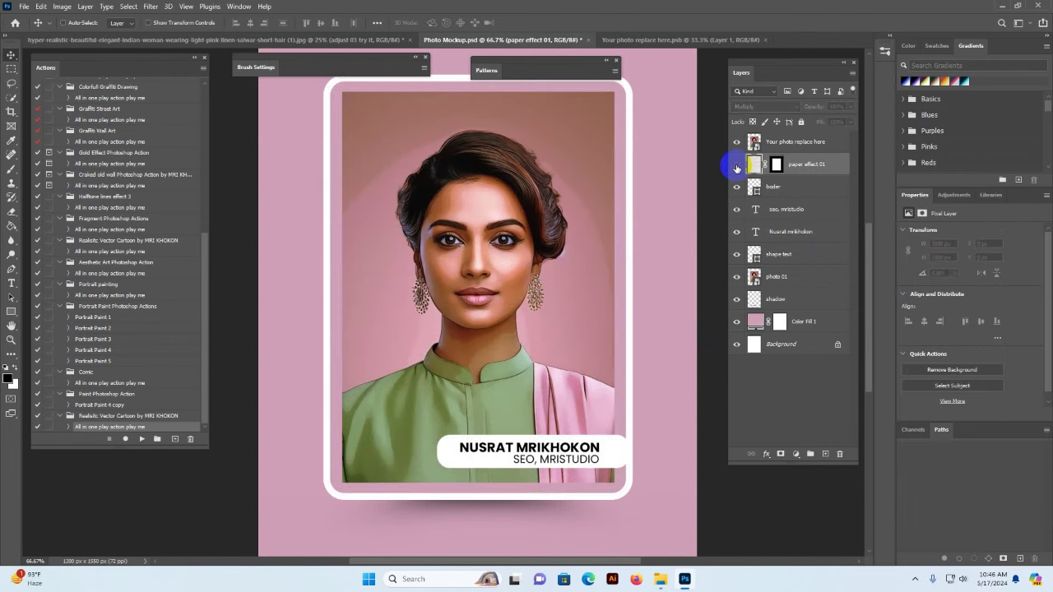
{"action": "left_click", "coordinate": [736, 165]}
{"action": "left_click", "coordinate": [737, 165]}
{"action": "left_click", "coordinate": [736, 166]}
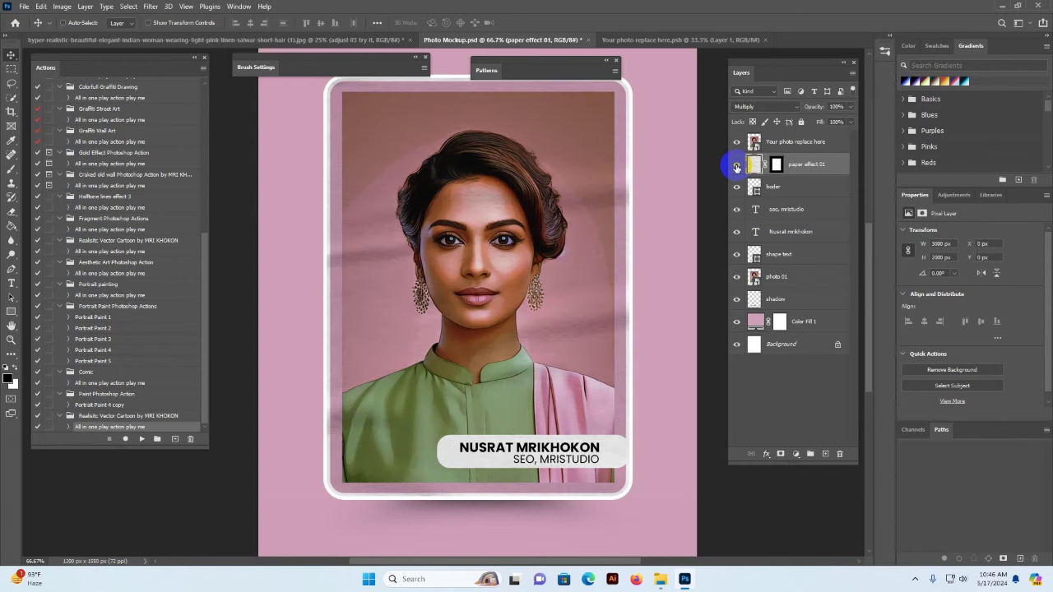
{"action": "left_click", "coordinate": [736, 165]}
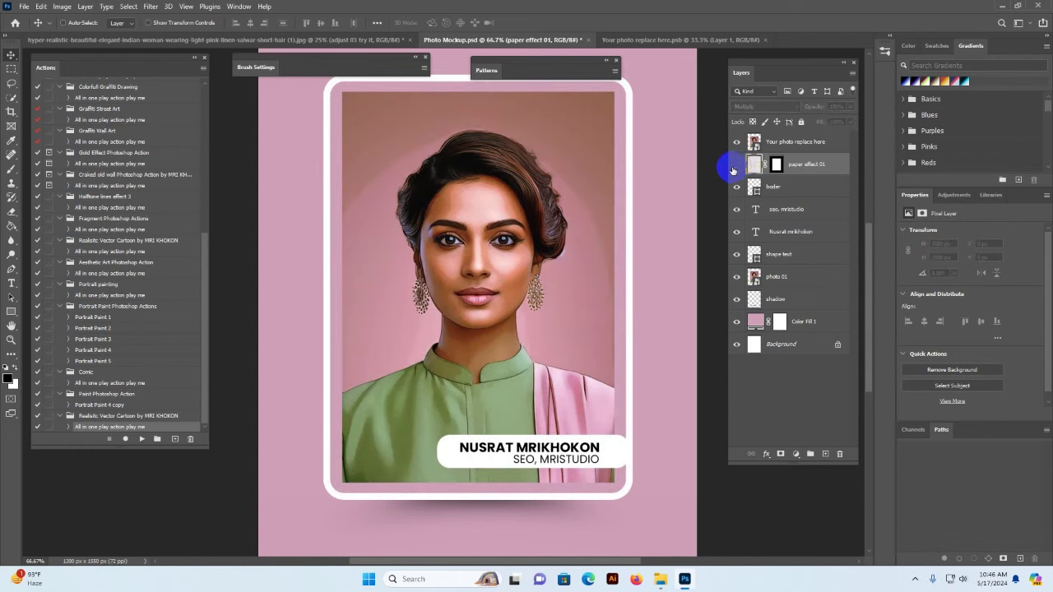
{"action": "left_click", "coordinate": [737, 166]}
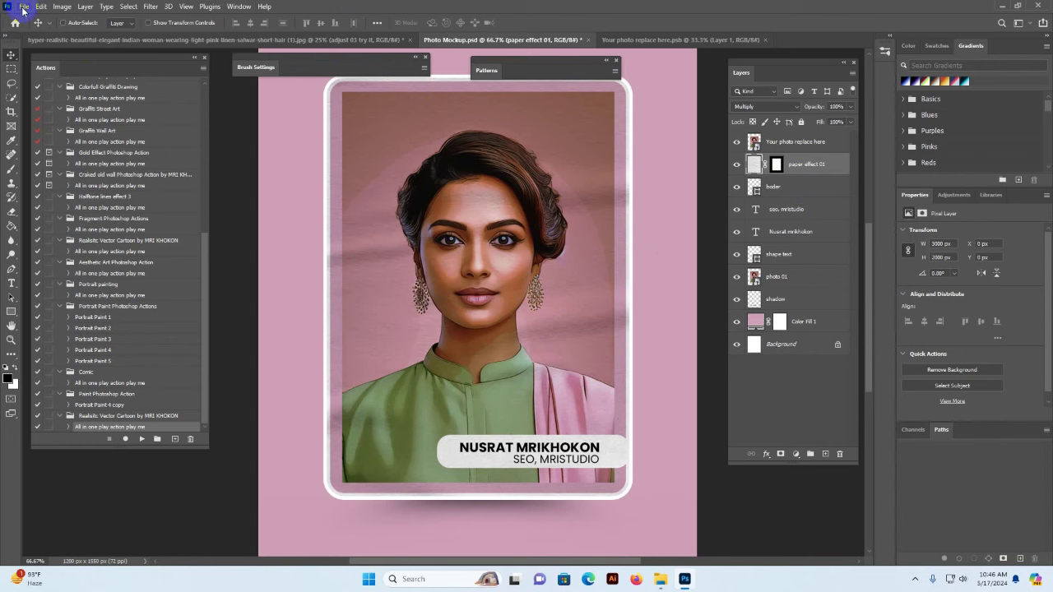
- Hide the Color Fill 1 and Background layers to make the backdrop transparent, and look at the PNG export options
{"action": "left_click", "coordinate": [737, 322]}
{"action": "left_click", "coordinate": [736, 344]}
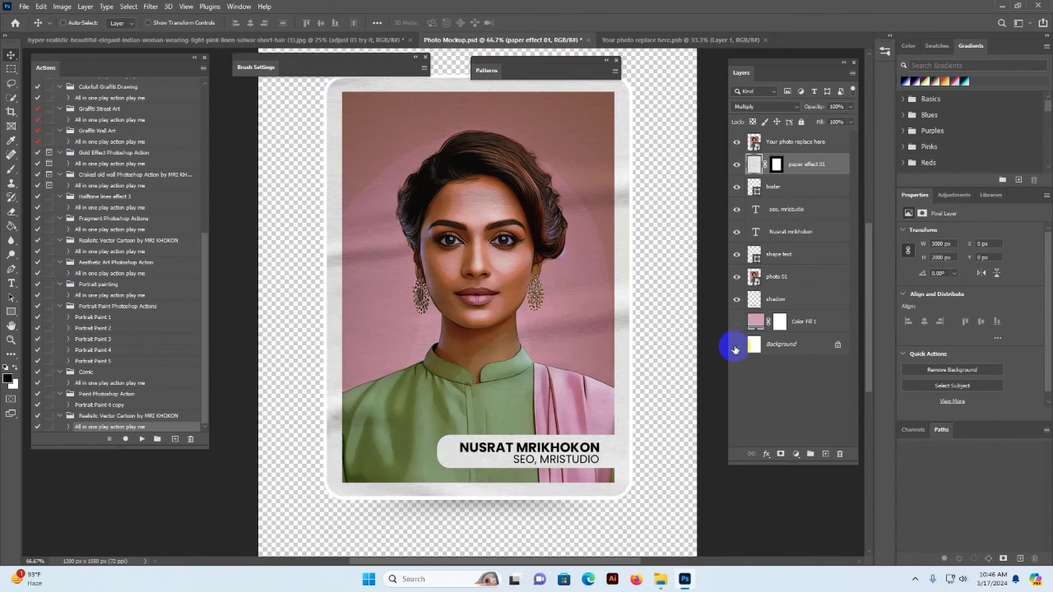
{"action": "left_click", "coordinate": [22, 7]}
{"action": "mouse_move", "coordinate": [47, 175]}
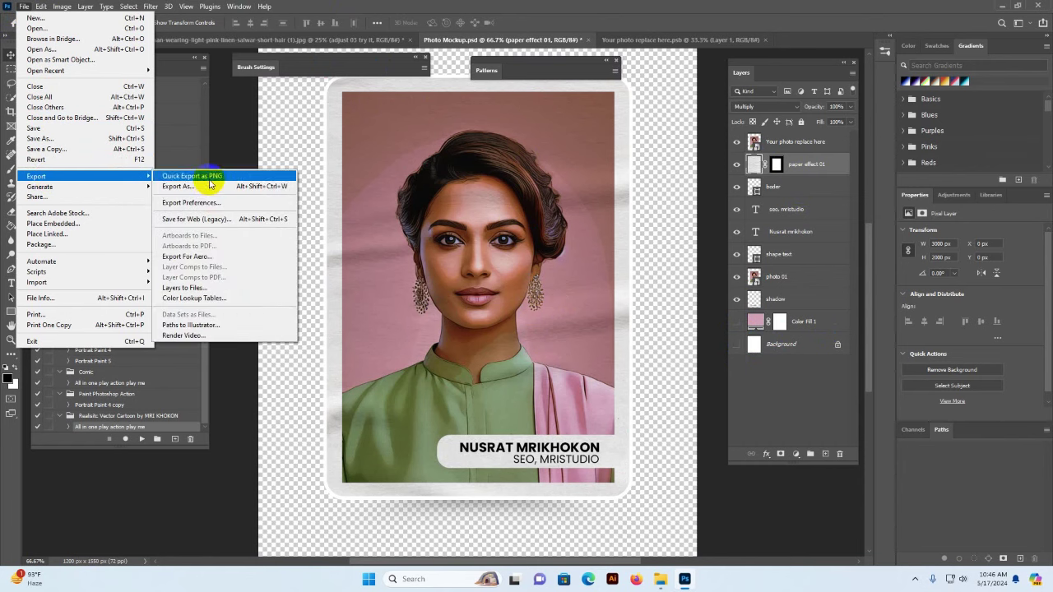
{"action": "left_click", "coordinate": [846, 169]}
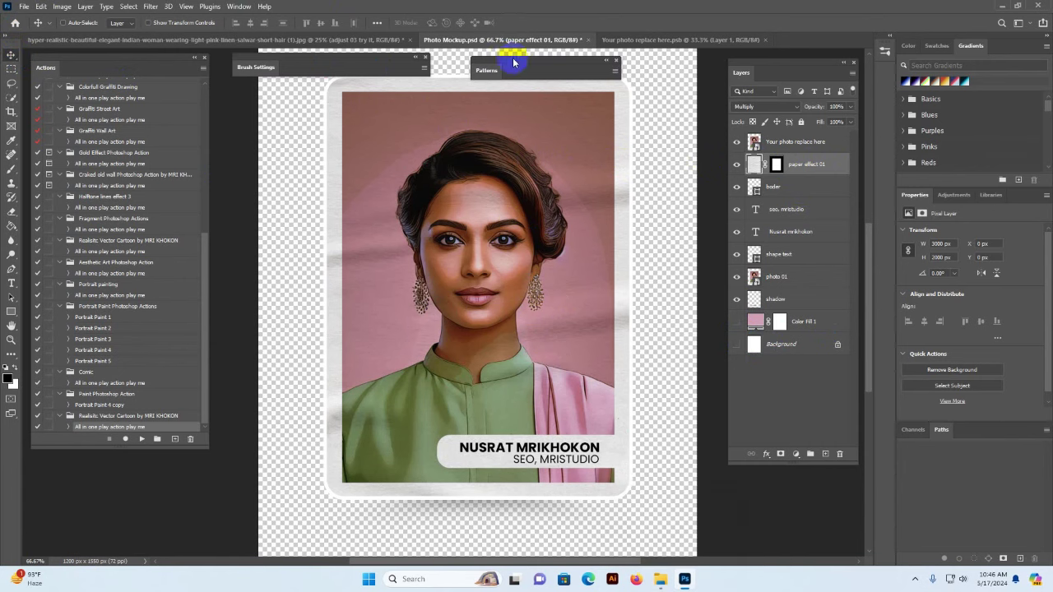
- Close Photo Mockup.psd and view the contents of the Realisitc Vector Cartoon folder in File Explorer
{"action": "left_click", "coordinate": [589, 40]}
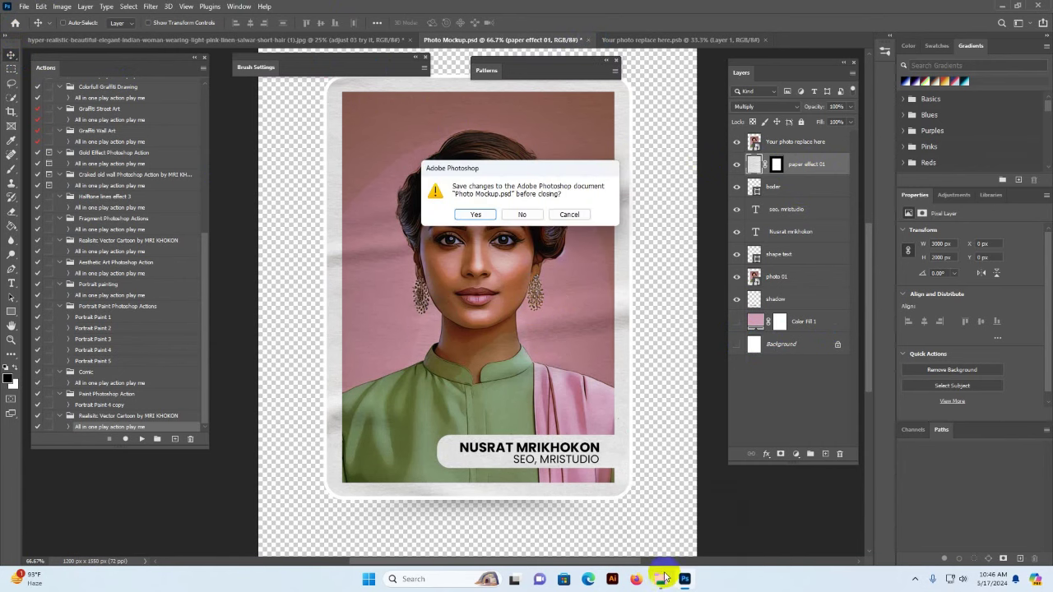
{"action": "mouse_move", "coordinate": [661, 576]}
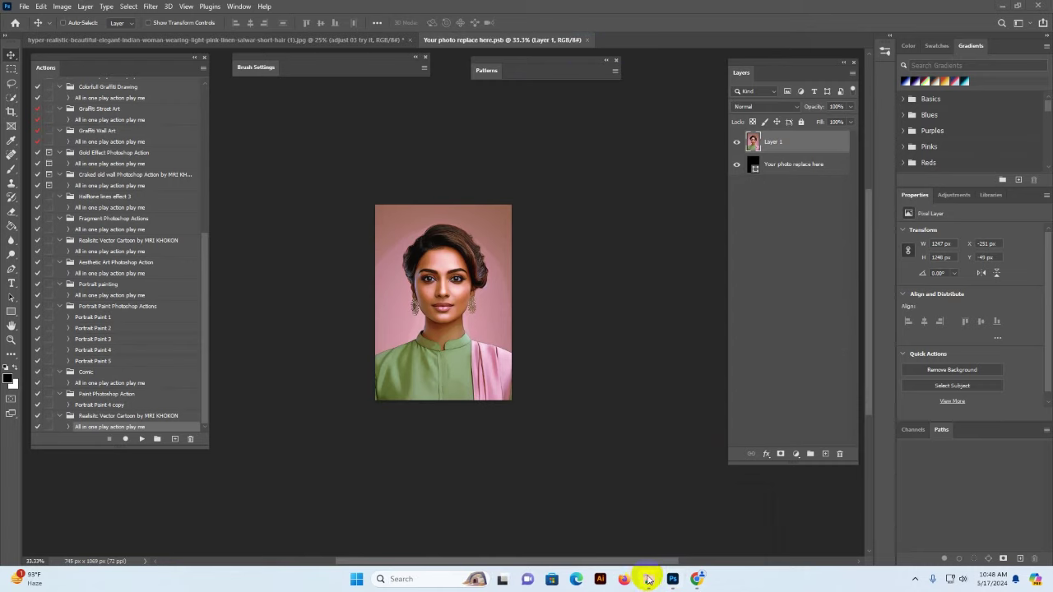
{"action": "left_click", "coordinate": [700, 541]}
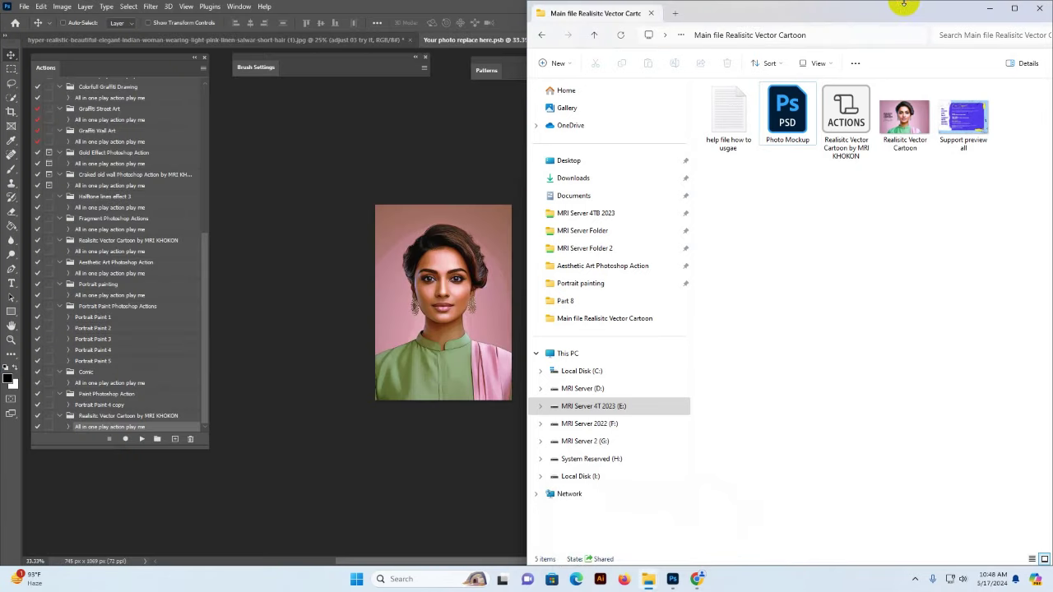
{"action": "left_click_drag", "start_coordinate": [764, 52], "coordinate": [408, 54]}
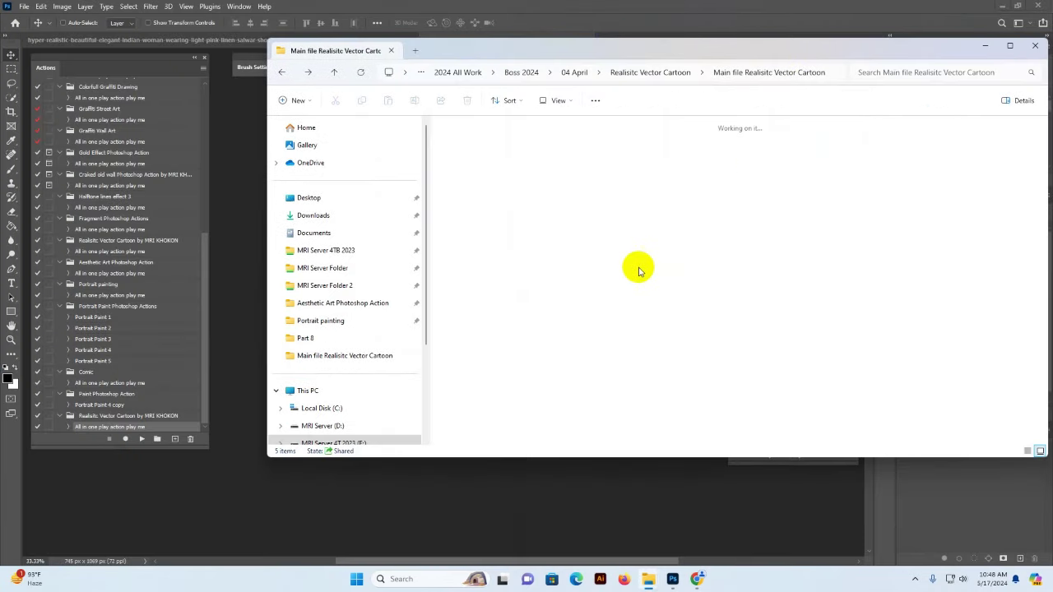
{"action": "key", "text": "alt+Up"}
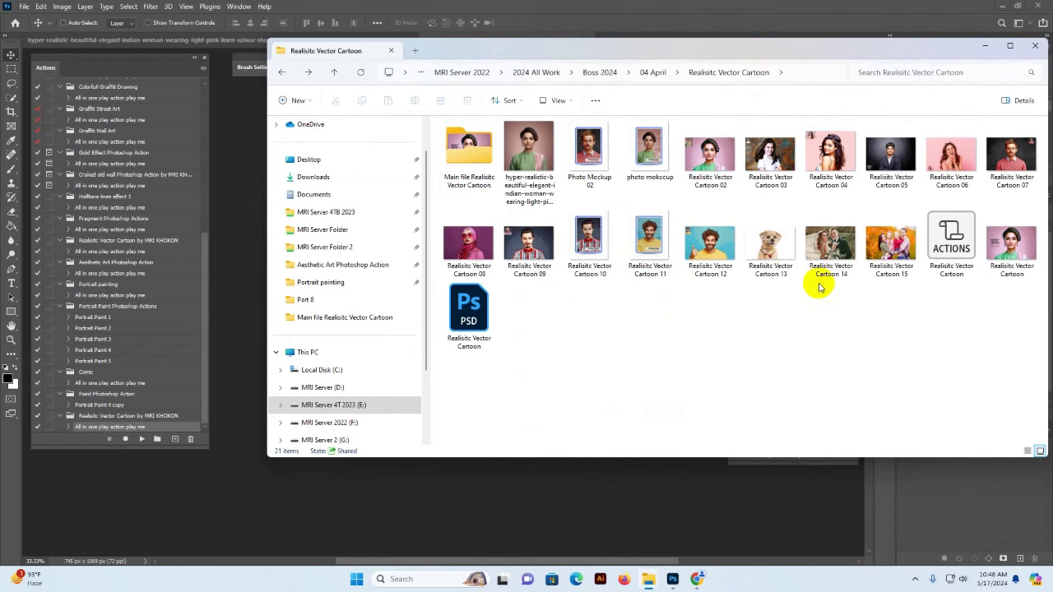
{"action": "left_click", "coordinate": [984, 47]}
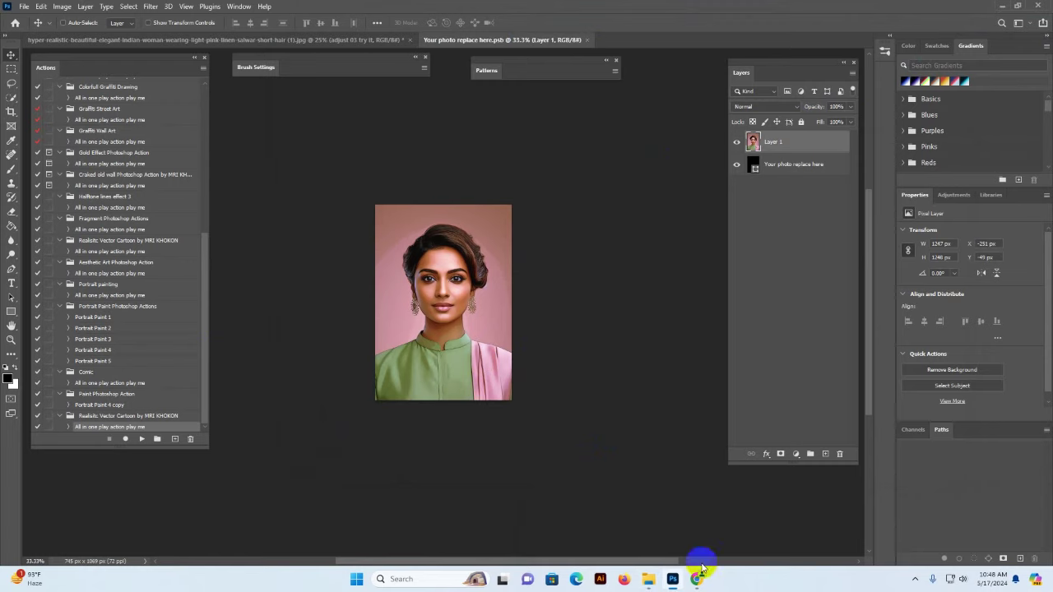
- Switch to Chrome and look through the MRI STUDIO shop page and its product listings on Creative Market
{"action": "mouse_move", "coordinate": [696, 569]}
{"action": "mouse_move", "coordinate": [735, 532]}
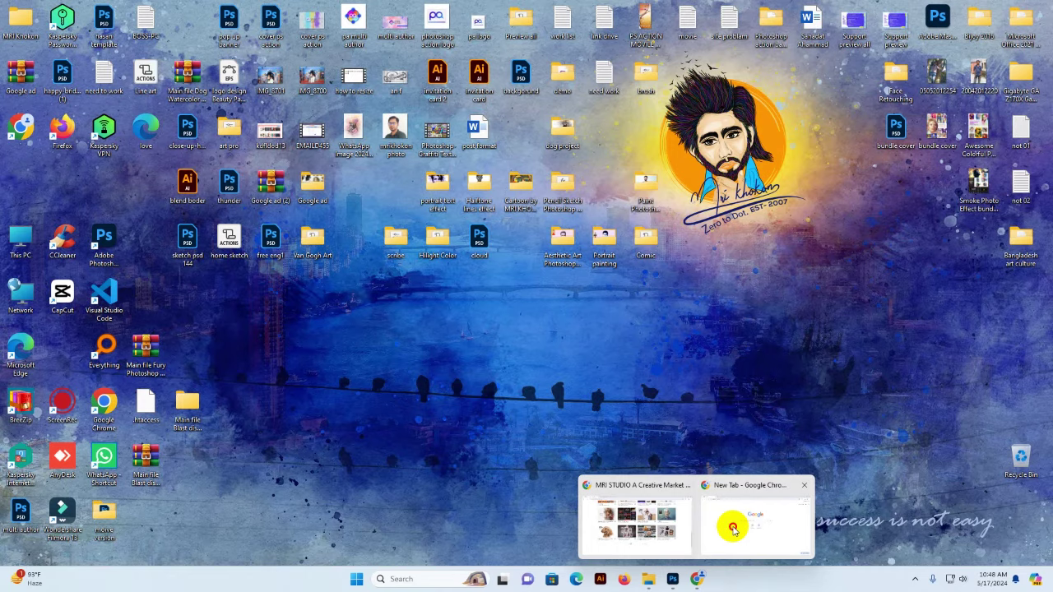
{"action": "left_click", "coordinate": [666, 523]}
{"action": "scroll", "coordinate": [80, 253], "scroll_direction": "up", "scroll_amount": 3}
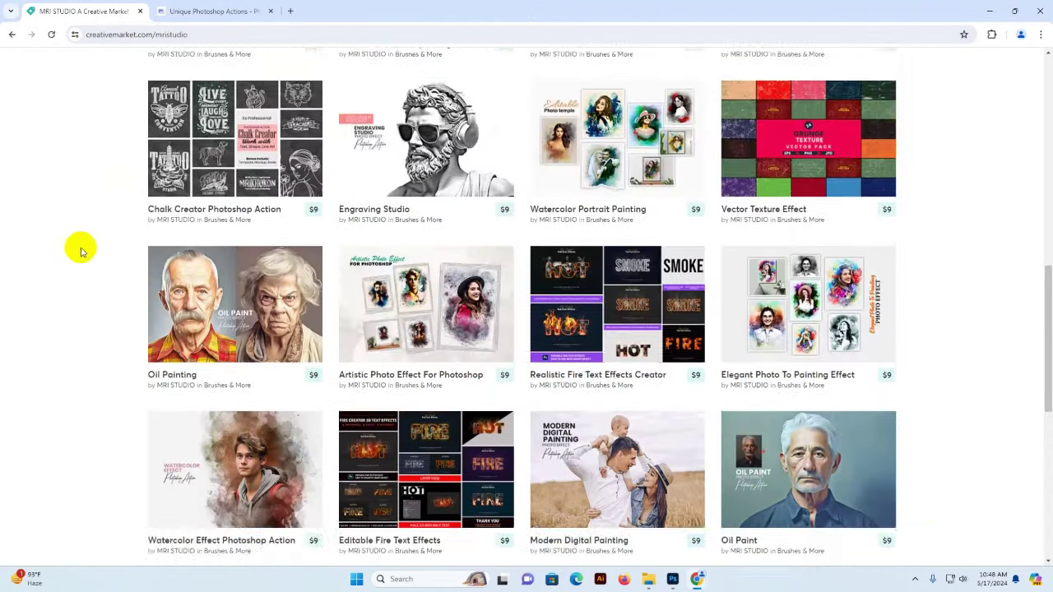
{"action": "scroll", "coordinate": [81, 252], "scroll_direction": "up", "scroll_amount": 10}
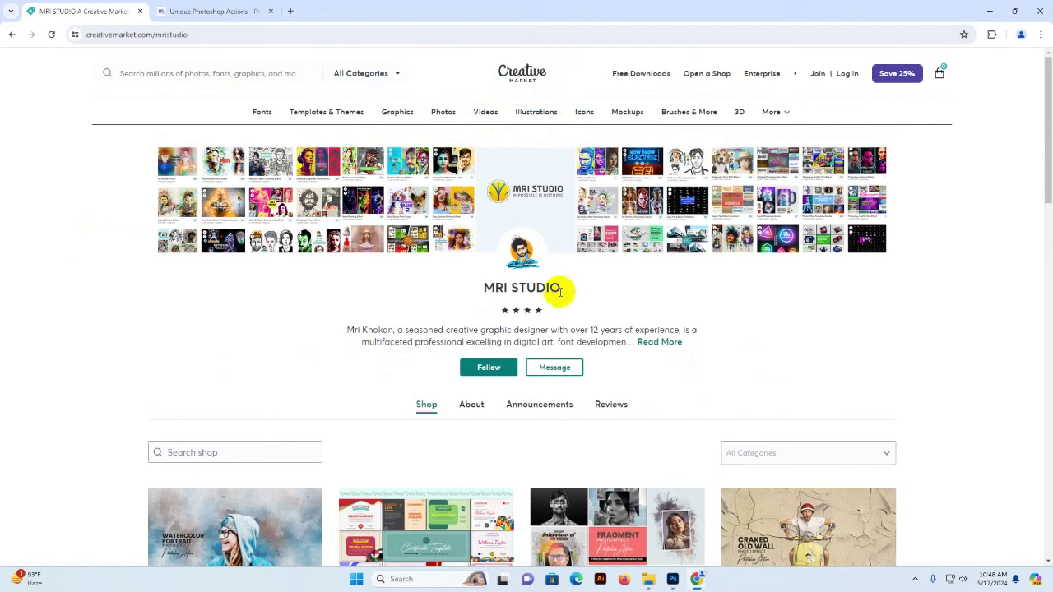
{"action": "left_click_drag", "start_coordinate": [560, 289], "coordinate": [442, 285]}
{"action": "left_click", "coordinate": [308, 327]}
{"action": "scroll", "coordinate": [354, 321], "scroll_direction": "down", "scroll_amount": 4}
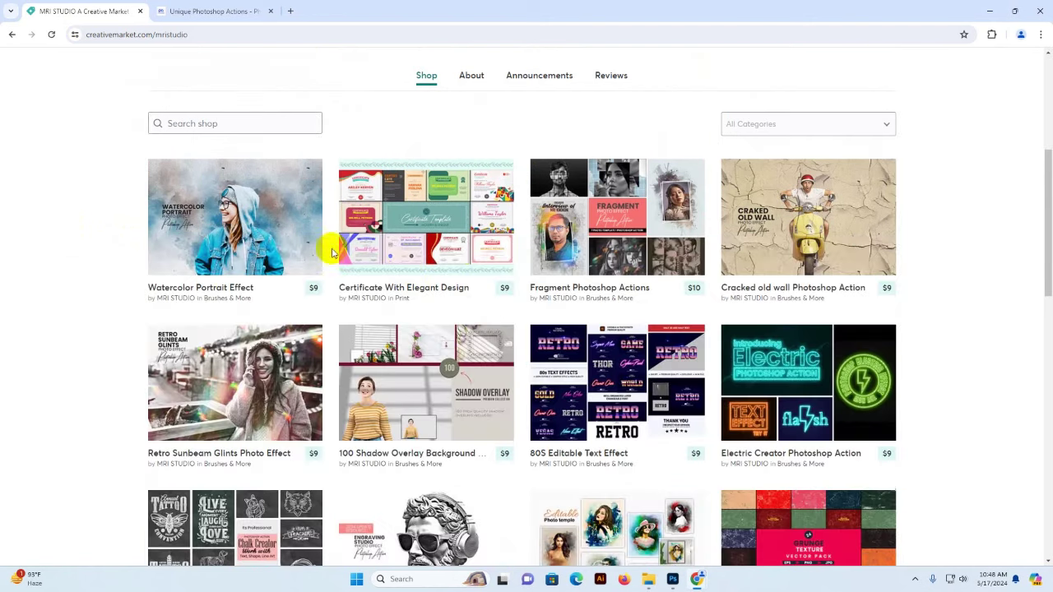
{"action": "scroll", "coordinate": [859, 375], "scroll_direction": "down", "scroll_amount": 3}
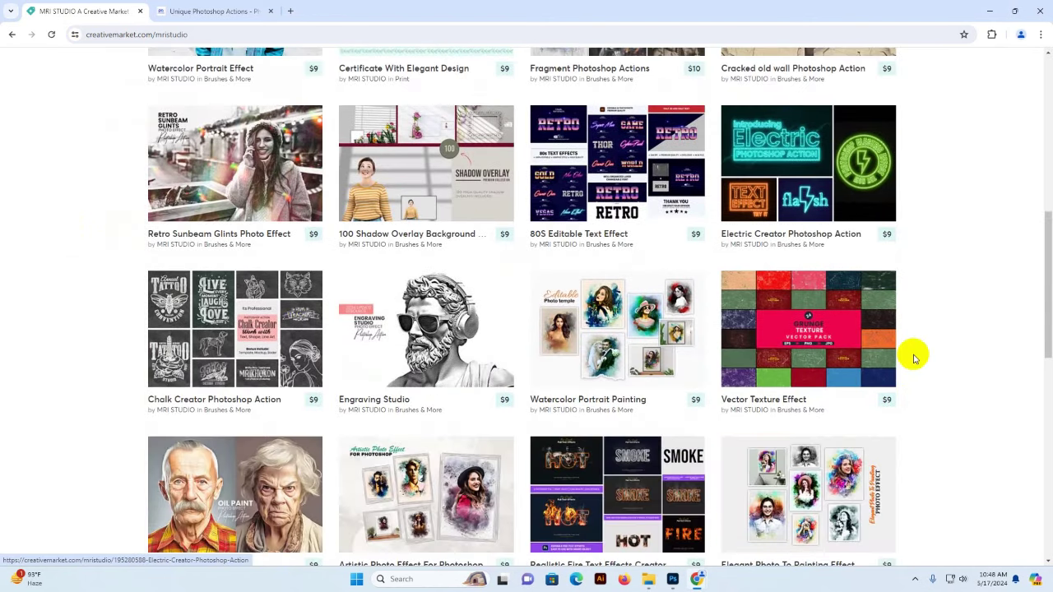
{"action": "scroll", "coordinate": [938, 378], "scroll_direction": "down", "scroll_amount": 6}
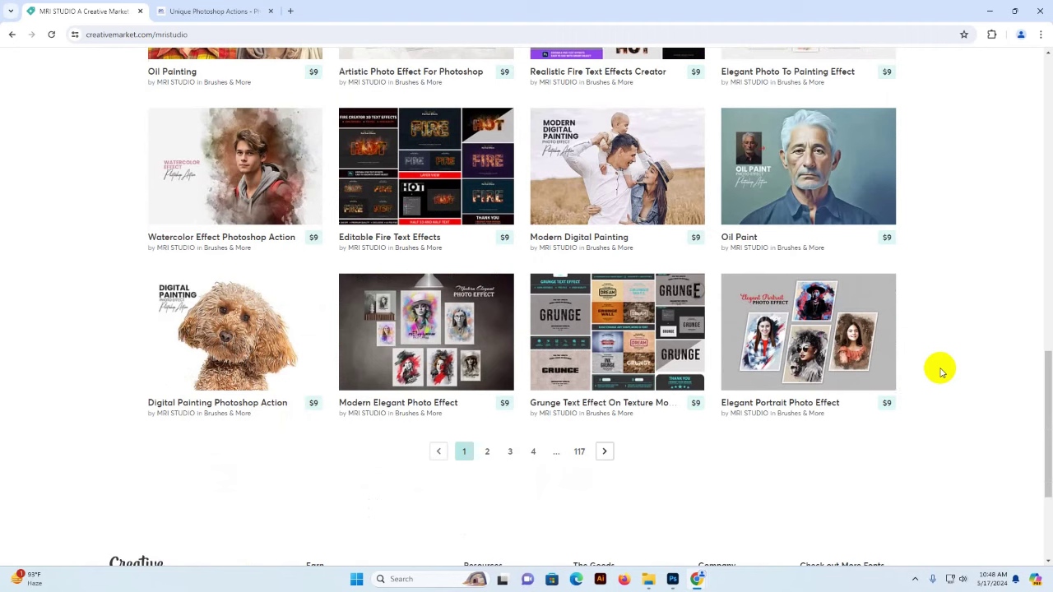
{"action": "scroll", "coordinate": [400, 329], "scroll_direction": "up", "scroll_amount": 15}
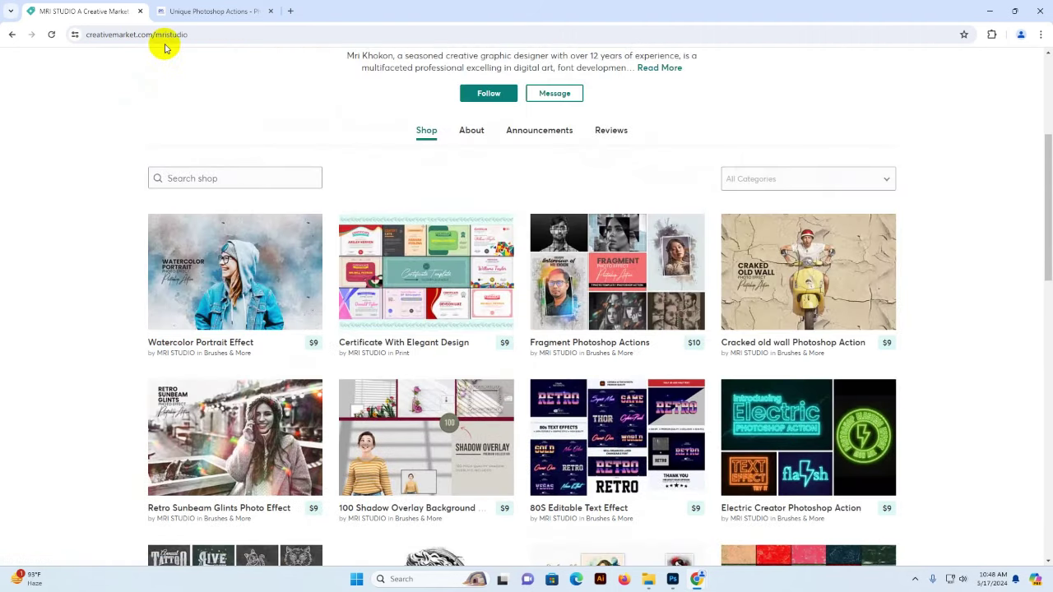
{"action": "scroll", "coordinate": [176, 156], "scroll_direction": "up", "scroll_amount": 4}
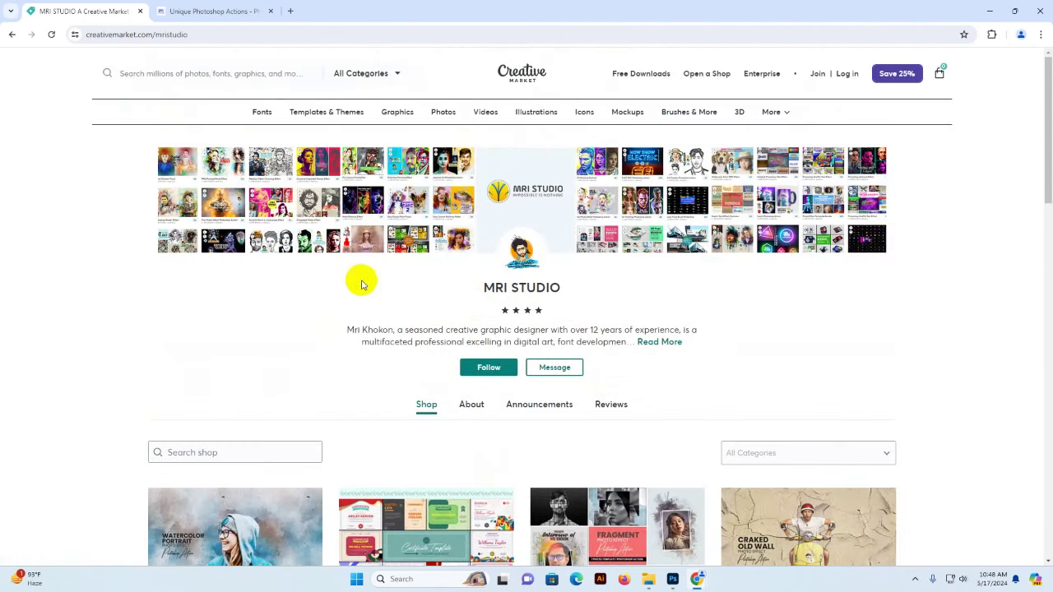
{"action": "scroll", "coordinate": [362, 284], "scroll_direction": "down", "scroll_amount": 4}
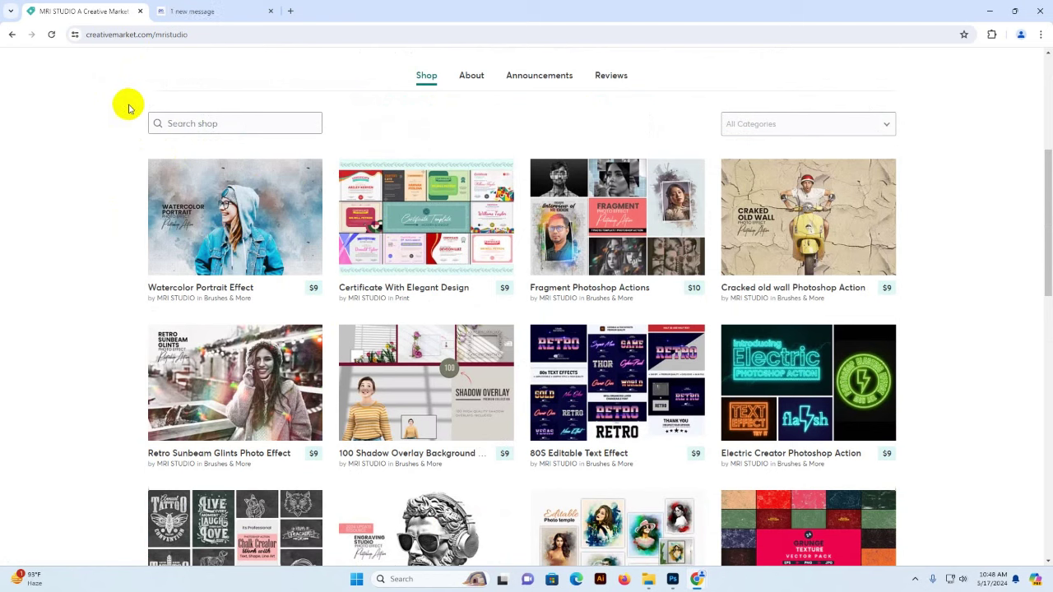
- View the photoshopaction.net home page and return to the MRI STUDIO shop page
{"action": "left_click", "coordinate": [212, 11]}
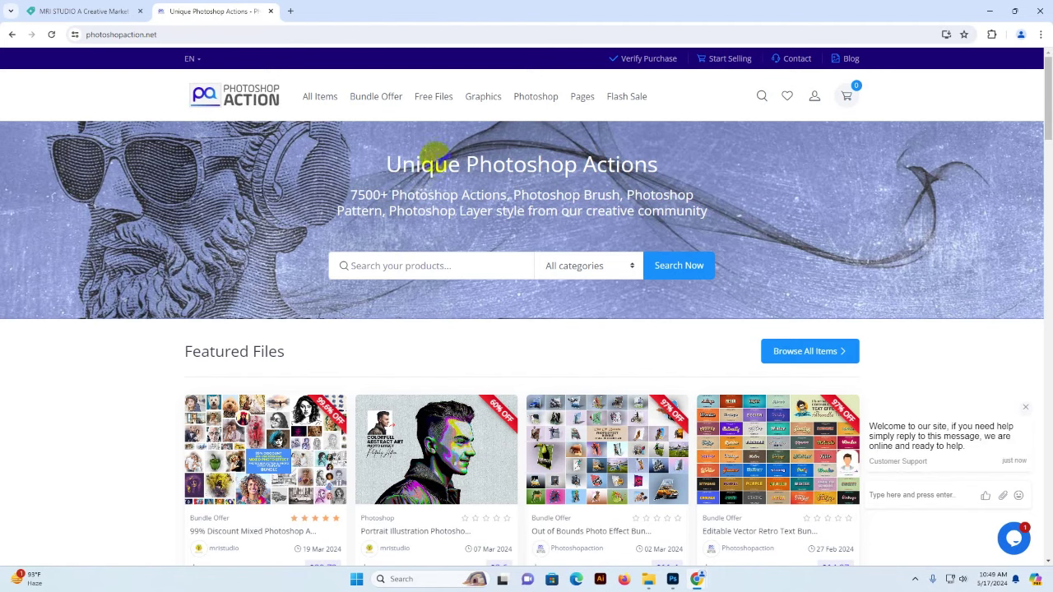
{"action": "mouse_move", "coordinate": [436, 100]}
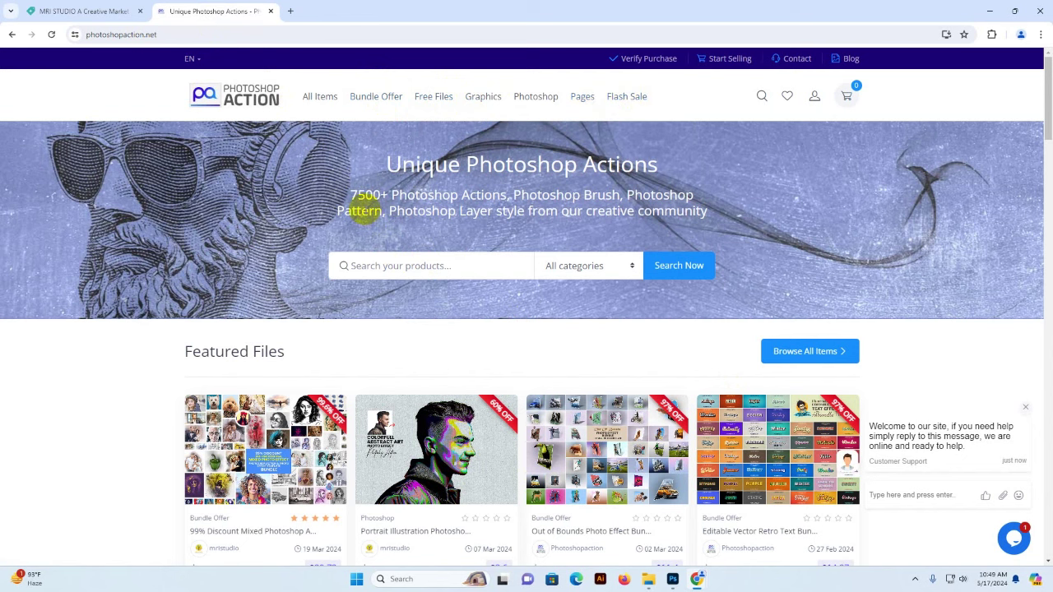
{"action": "left_click", "coordinate": [74, 11]}
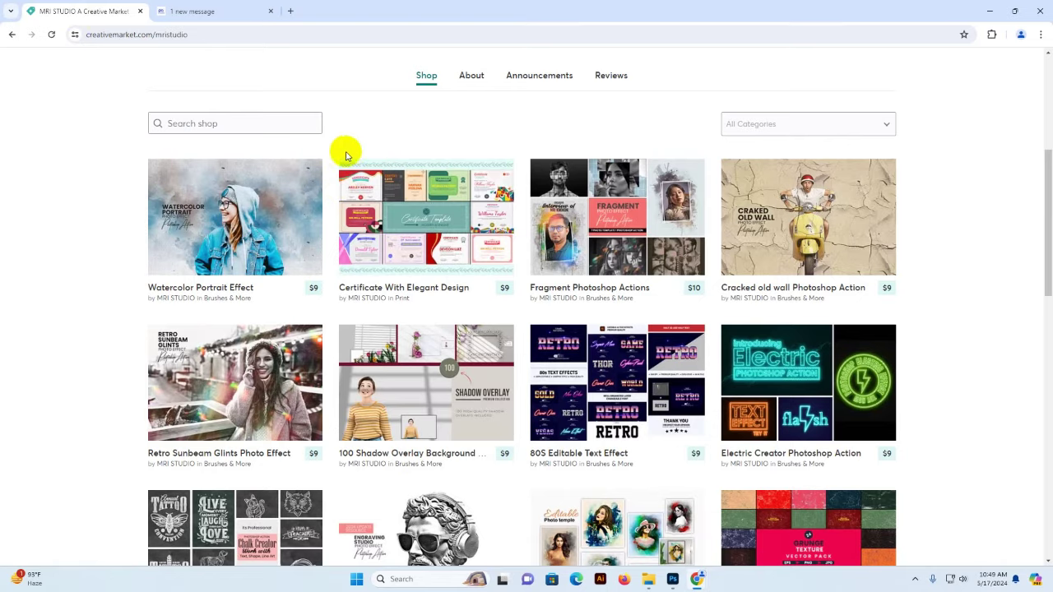
{"action": "scroll", "coordinate": [346, 156], "scroll_direction": "up", "scroll_amount": 2}
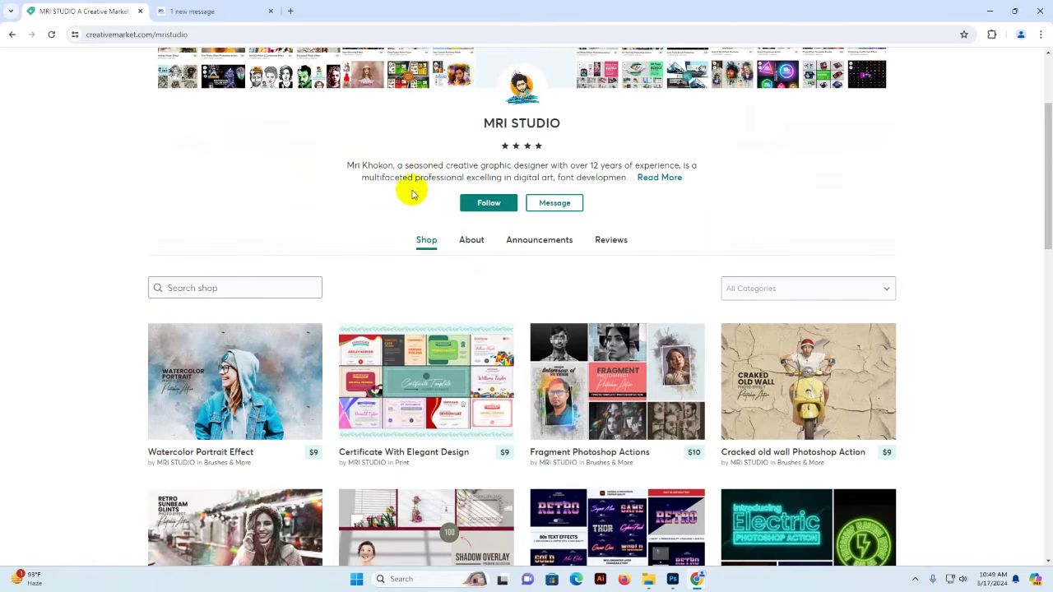
{"action": "mouse_move", "coordinate": [671, 578]}
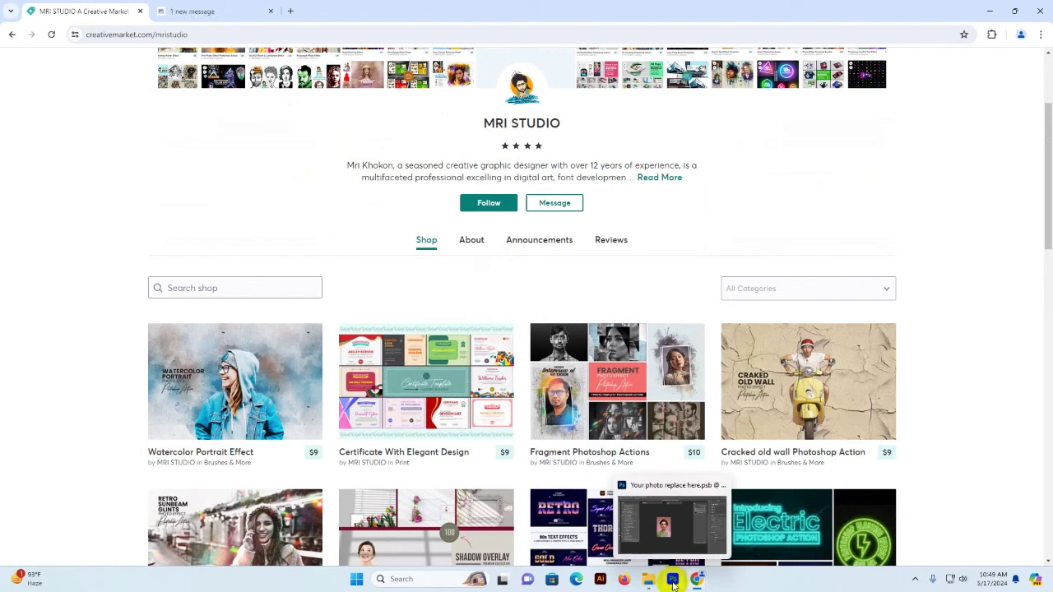